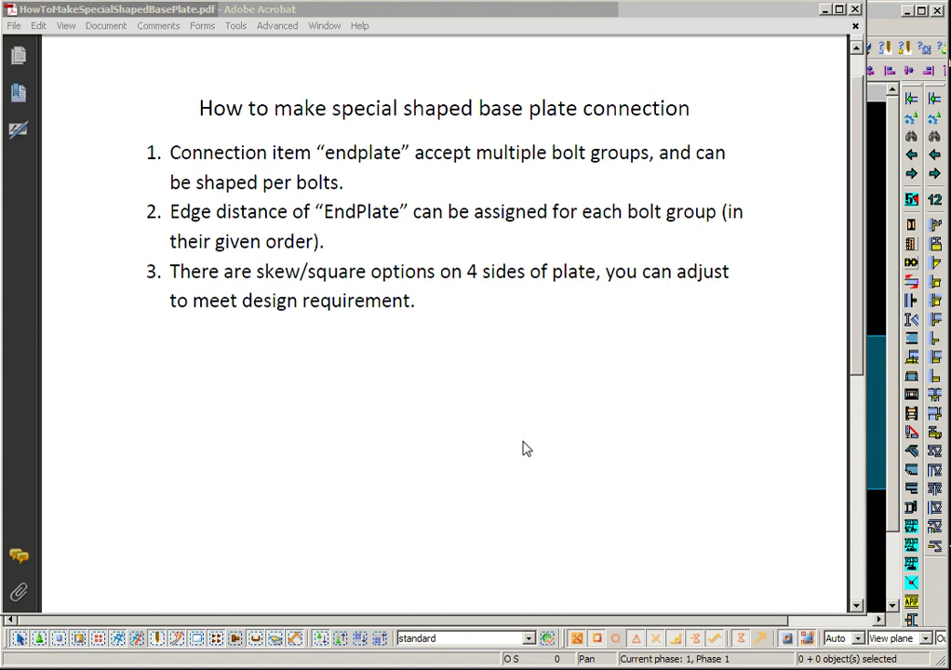
Step: Minimize the Acrobat slide, zoom out and centre the skewed beam joint in View 3
left_click(823, 12)
scroll(629, 372, "down", 1)
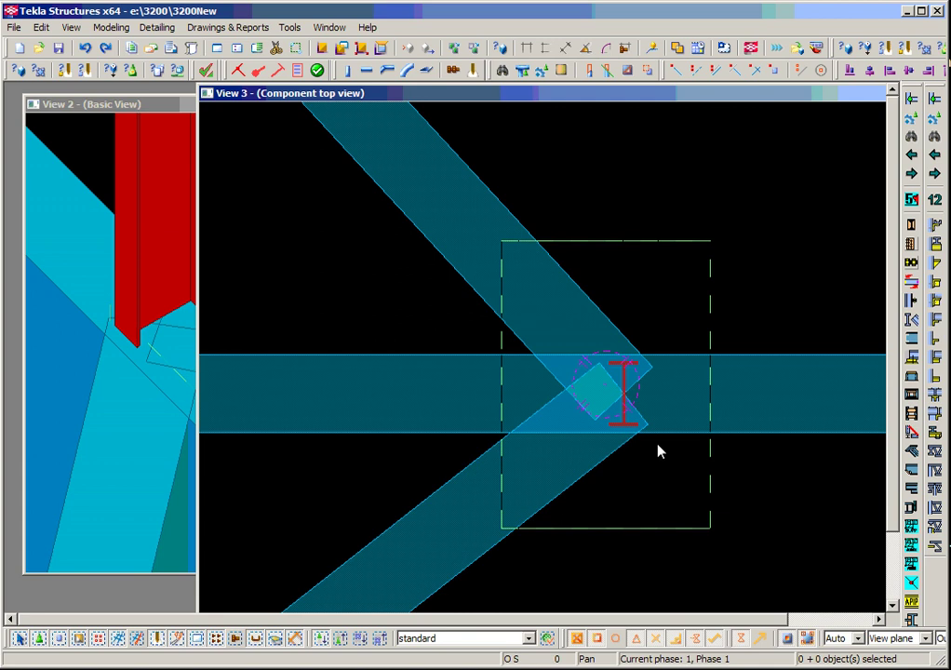
middle_click_drag(658, 451, 616, 418)
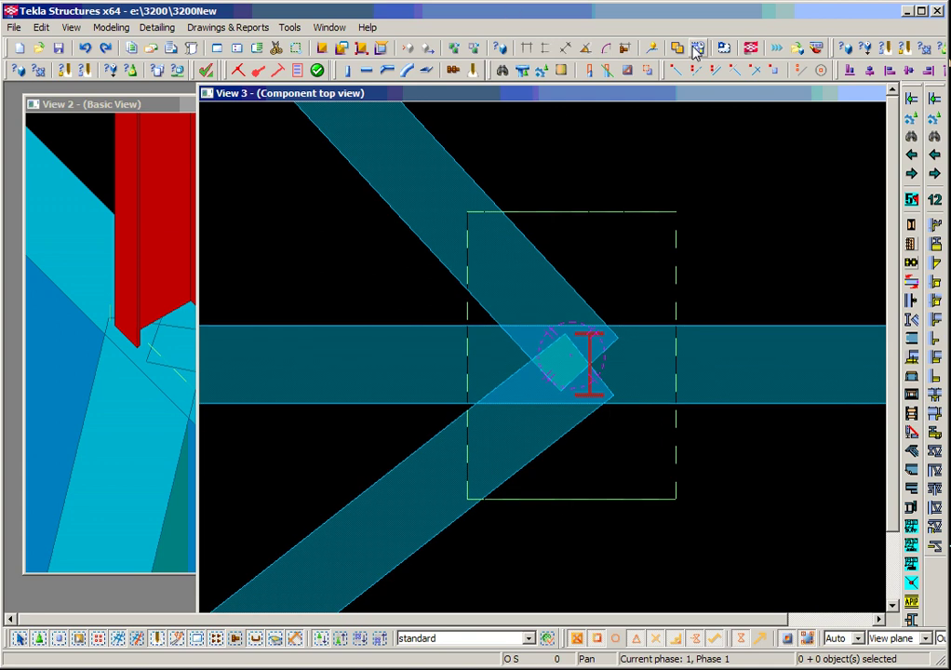
left_click(796, 51)
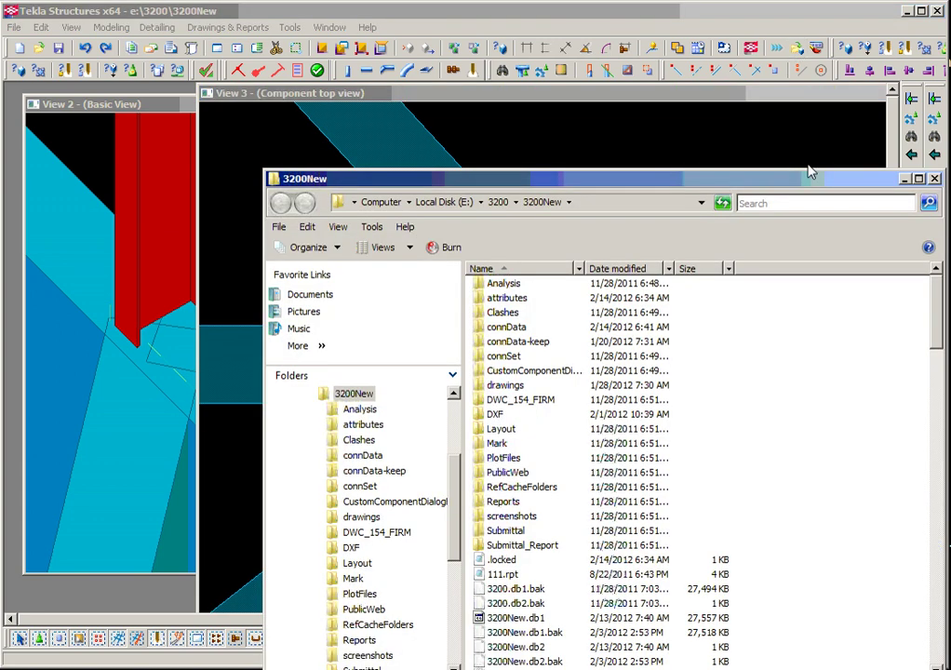
Step: Copy the BasePlate folder in connData and paste a duplicate alongside it
left_click_drag(777, 177, 635, 73)
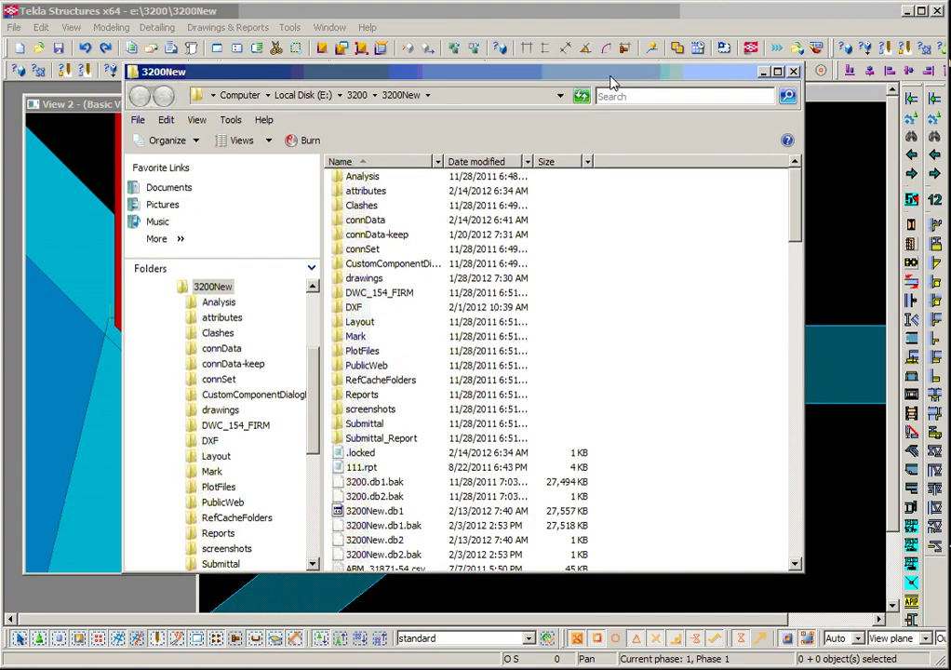
double_click(384, 221)
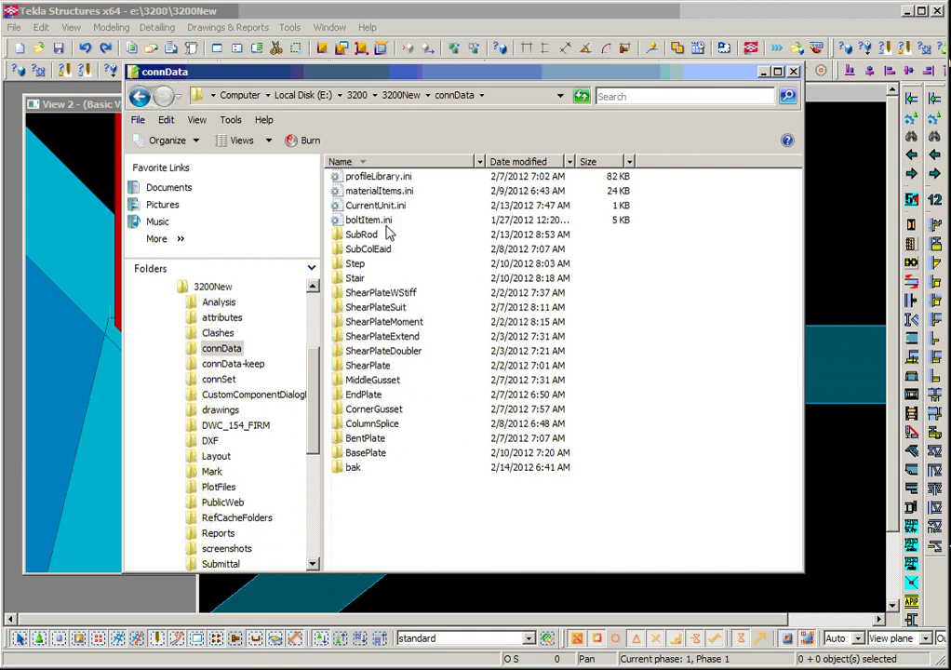
left_click(376, 456)
right_click(379, 463)
left_click(406, 633)
left_click(463, 526)
right_click(463, 525)
left_click(523, 634)
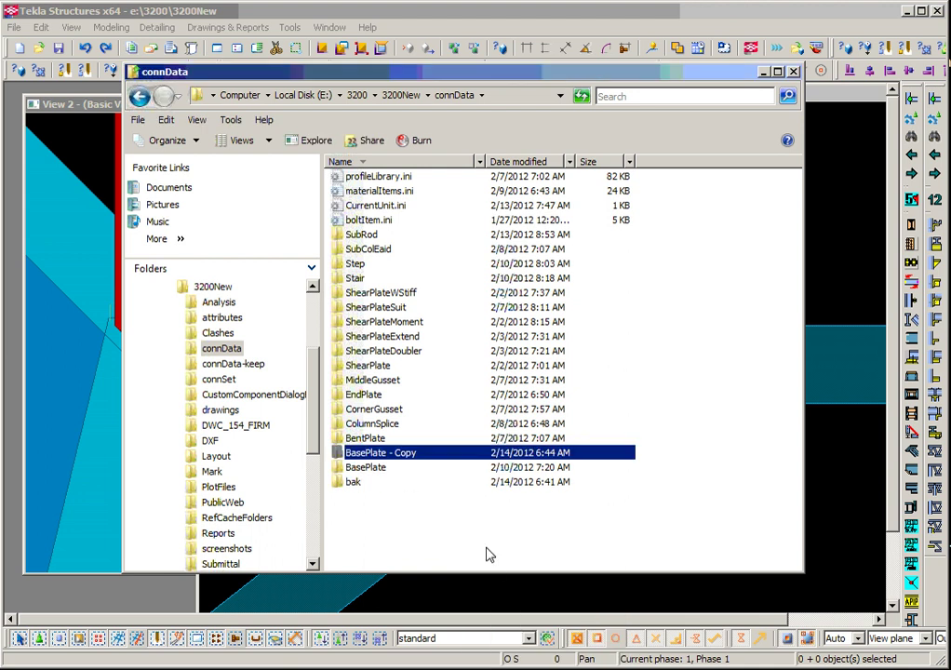
Step: Rename the copied folder to BasePlateWall and minimize Explorer
right_click(408, 454)
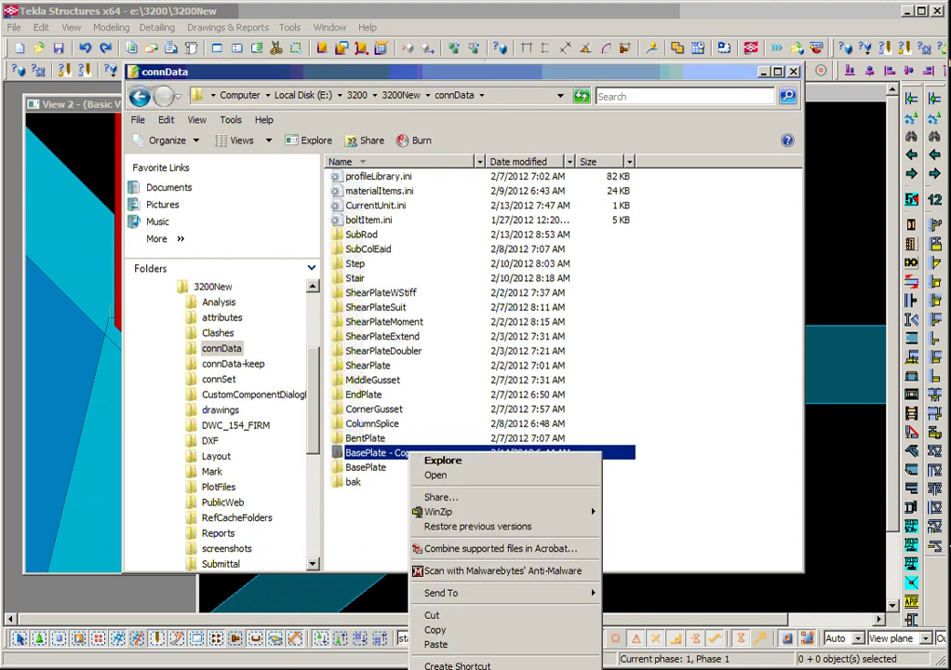
key("m")
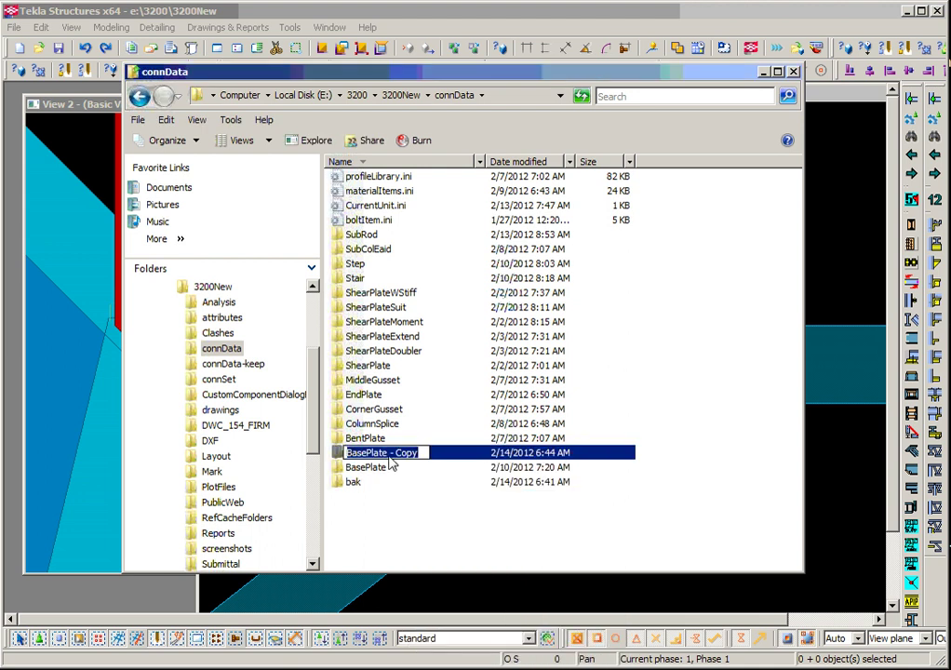
left_click_drag(387, 454, 445, 462)
type("Wall")
left_click(603, 538)
left_click(763, 73)
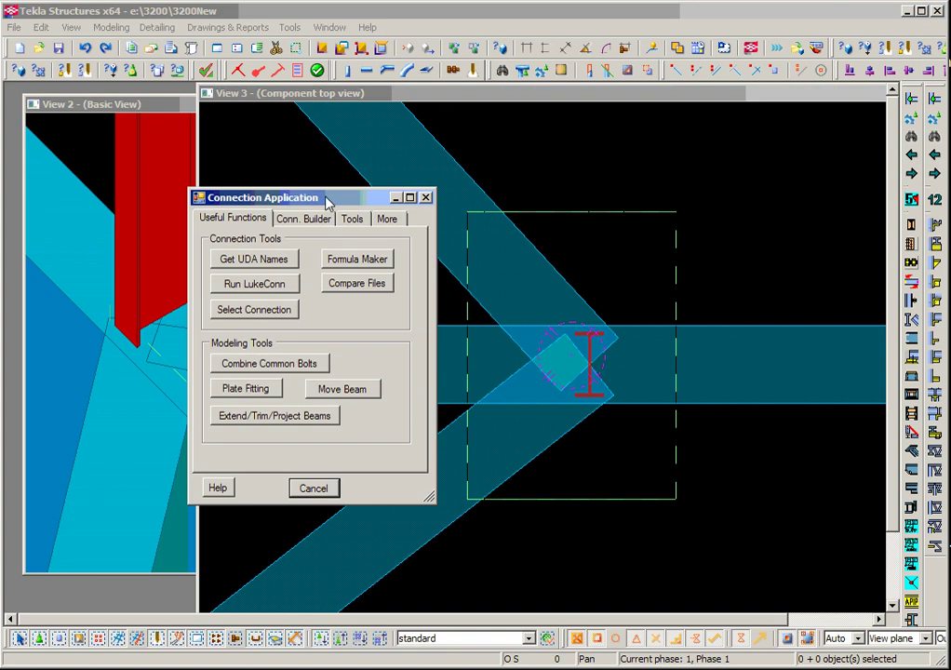
Step: Load the BasePlateWall sketch in the Connection Builder
left_click_drag(329, 195, 359, 99)
left_click(331, 116)
left_click(296, 159)
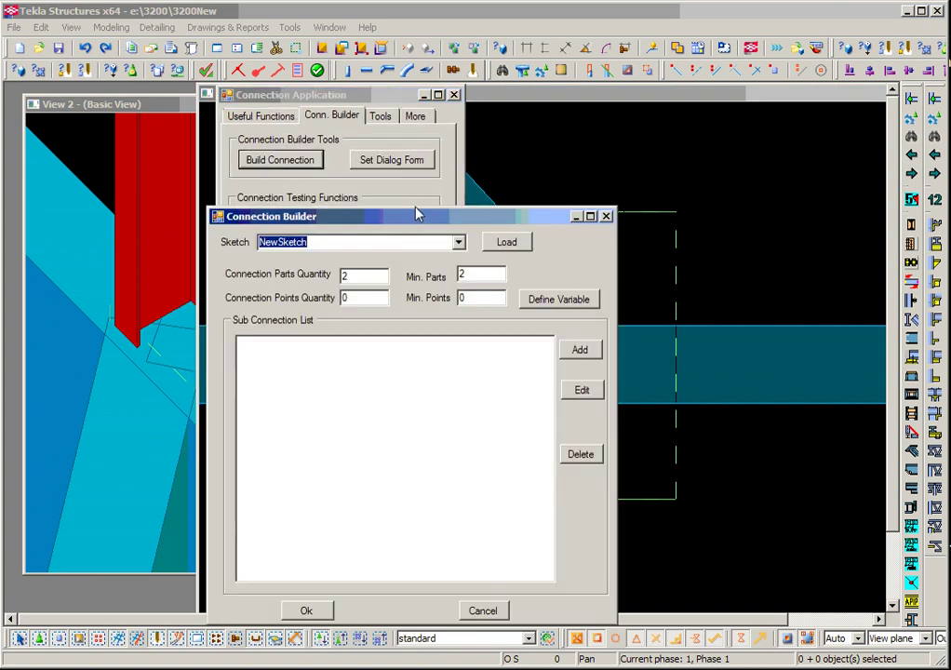
left_click_drag(421, 212, 443, 131)
left_click(483, 157)
left_click(433, 185)
left_click(528, 157)
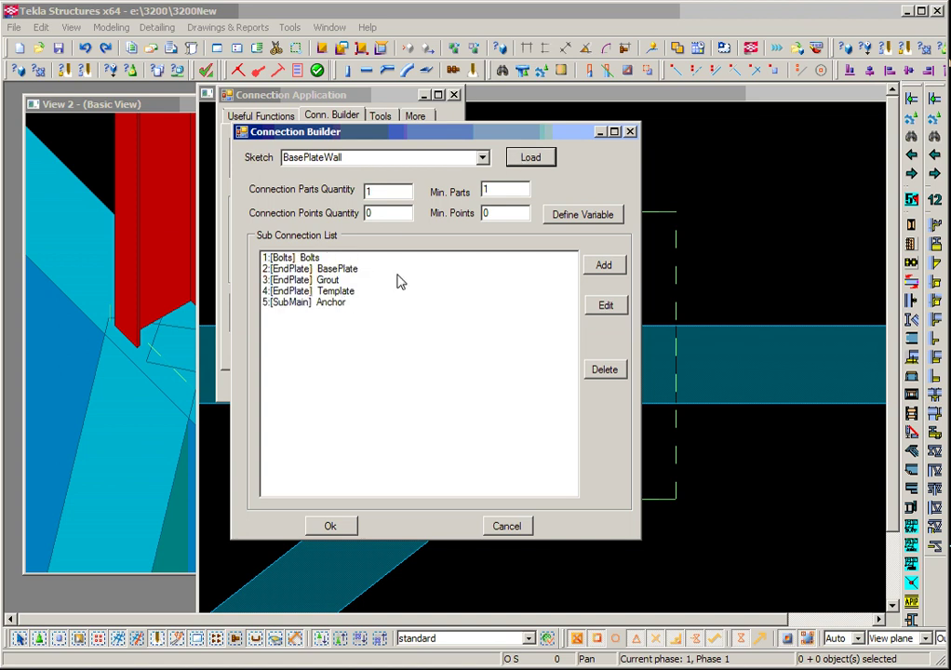
Step: Set Parts Quantity and Min. Parts both to 3
left_click_drag(374, 190, 325, 200)
type("3")
left_click_drag(507, 195, 431, 197)
type("3")
Step: Add a Bolts sub-connection and name its sketch BoltSide1
left_click(602, 268)
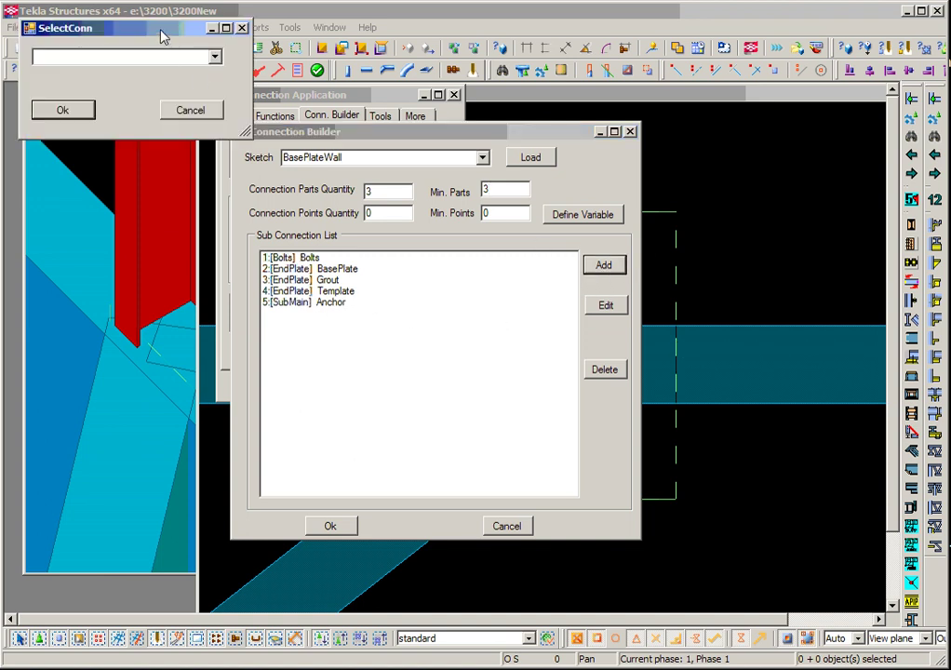
left_click_drag(164, 31, 327, 57)
left_click(378, 83)
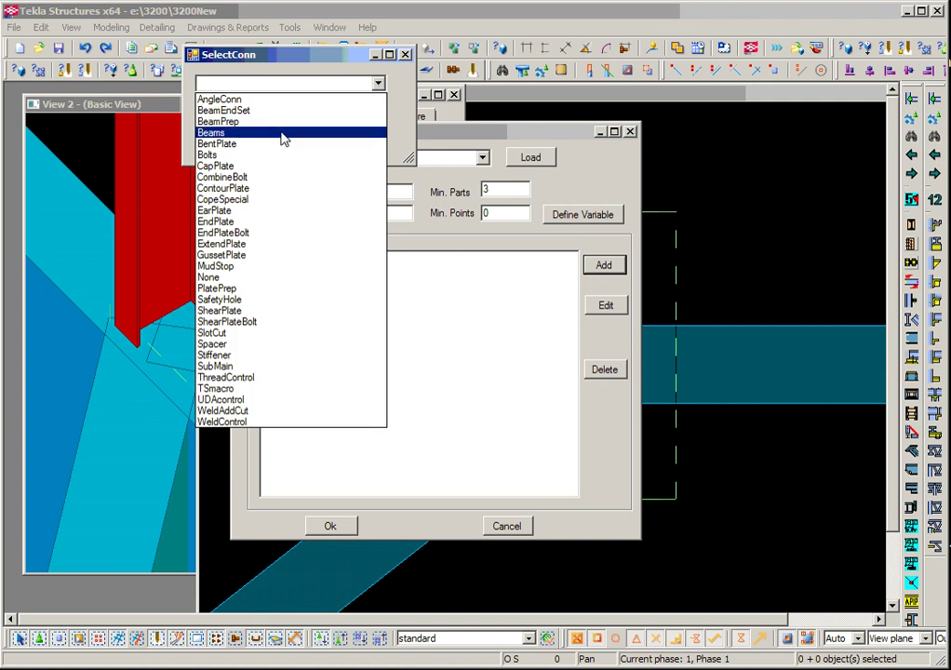
left_click(279, 155)
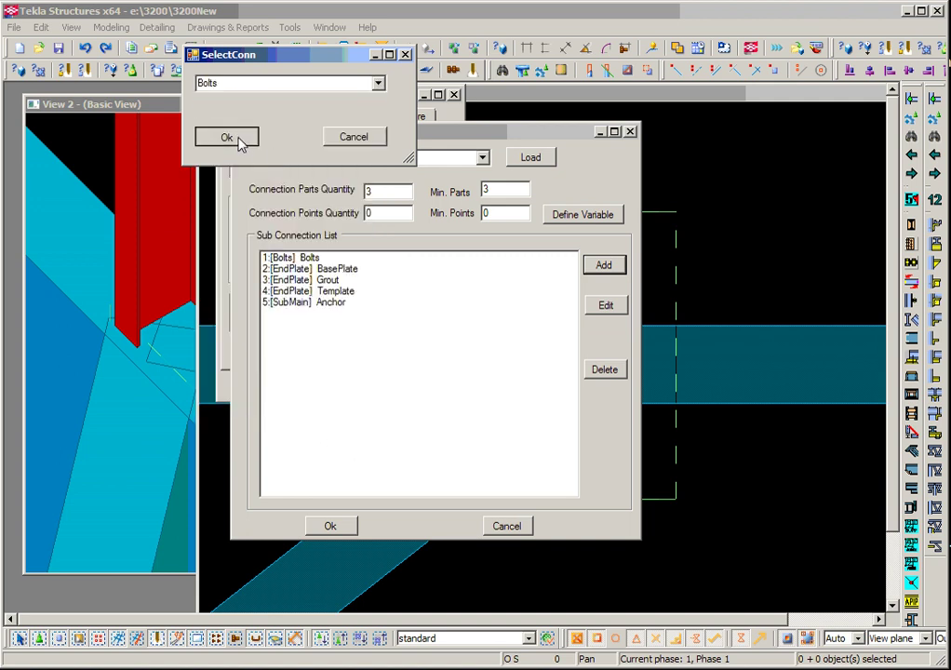
left_click(239, 143)
left_click_drag(201, 47, 386, 50)
left_click(416, 78)
key("BackSpace")
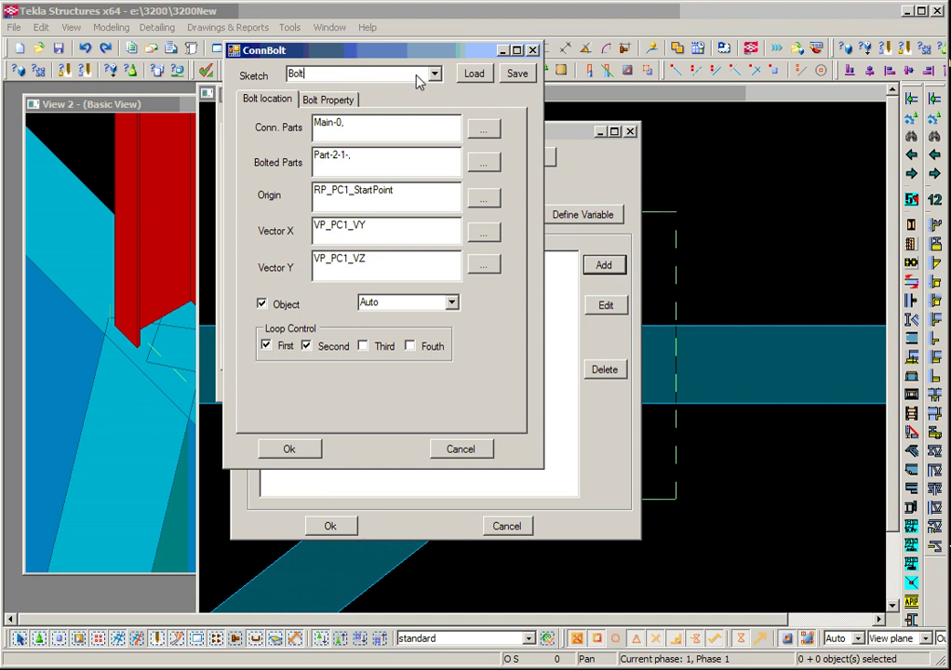
type("Side1")
Step: Set the bolt vectors to VP_PC2_VX and VP_PC2_VY
left_click_drag(396, 59, 587, 61)
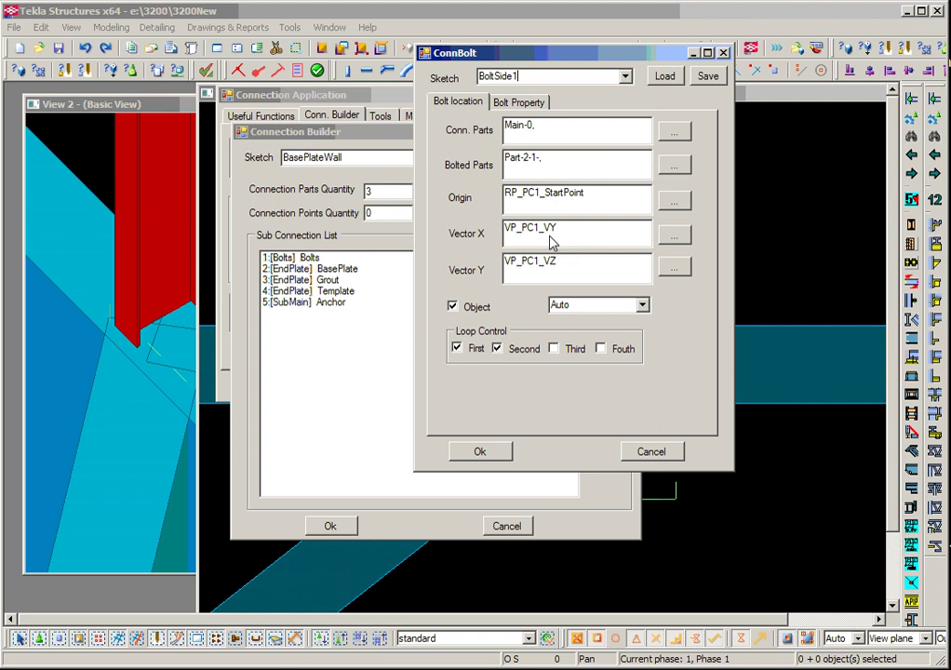
left_click_drag(533, 229, 583, 233)
type("2_VX")
left_click_drag(534, 268, 563, 268)
type("2")
type("Y")
Step: Use SymByXaxis bolt position style with X distance 20,8 and save BoltSide1
left_click(518, 101)
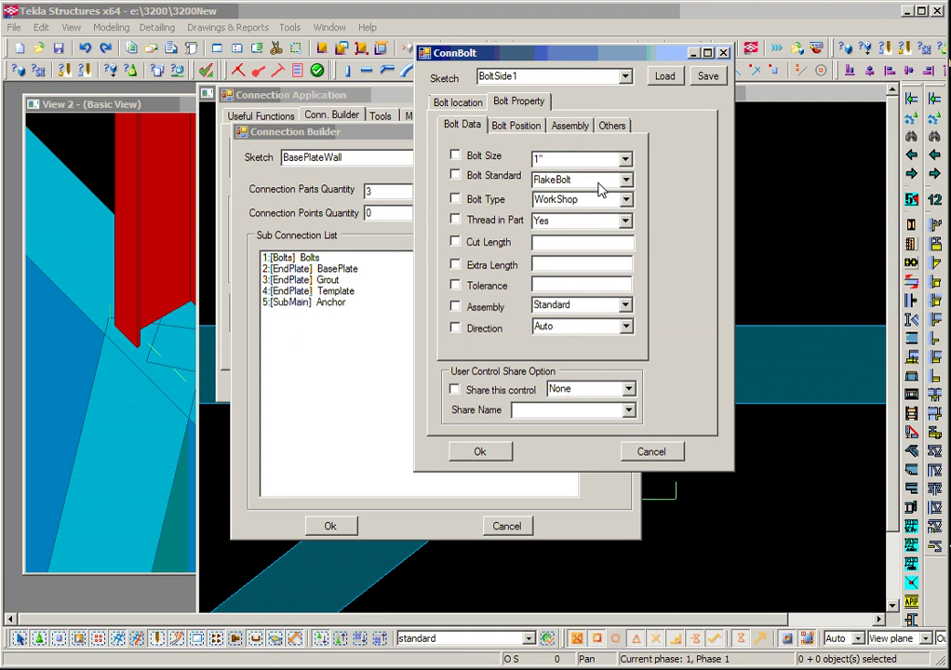
left_click(523, 128)
left_click(619, 155)
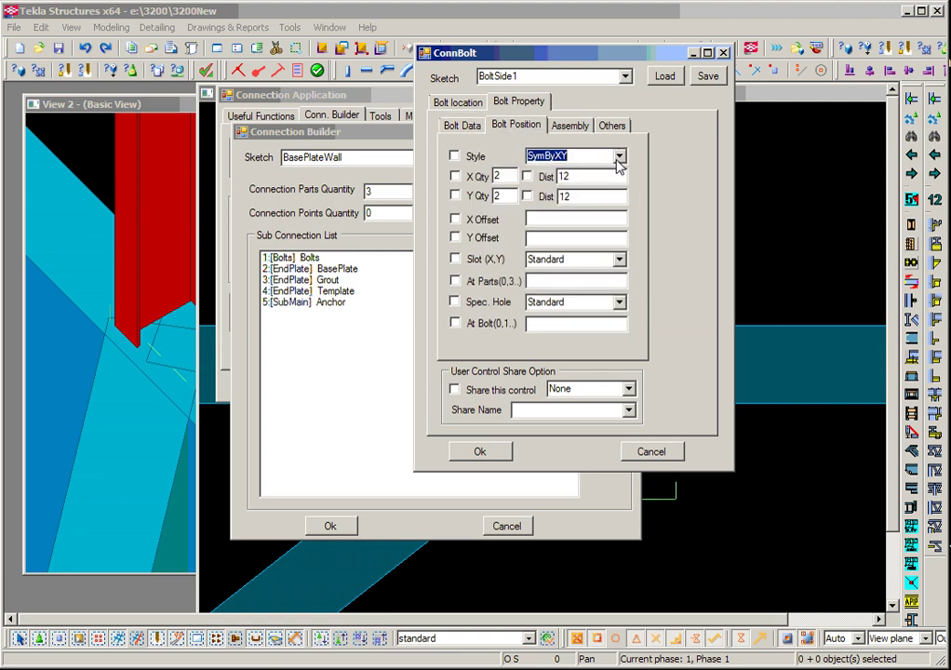
left_click(619, 155)
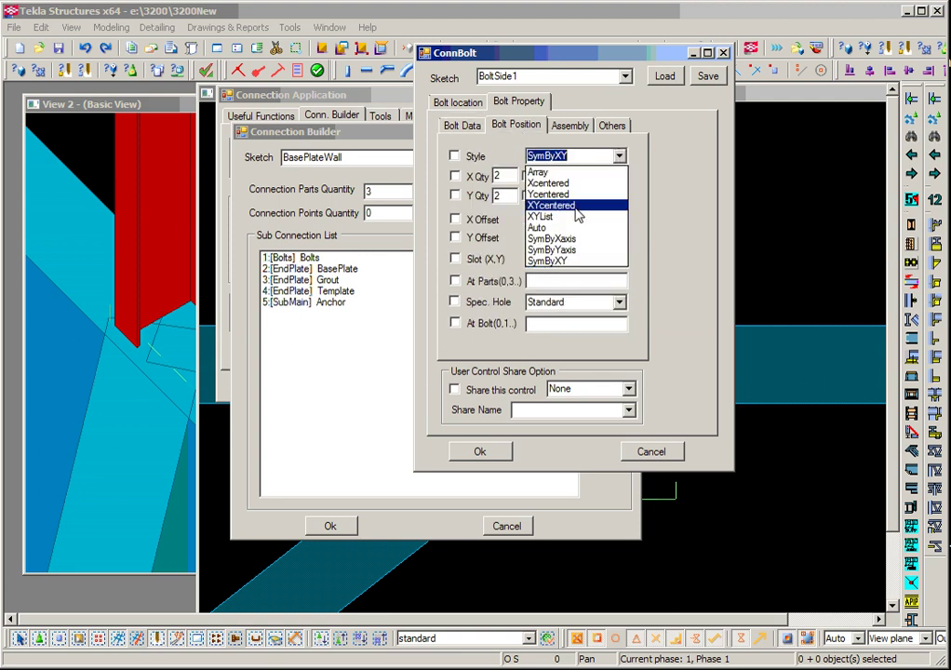
left_click(573, 238)
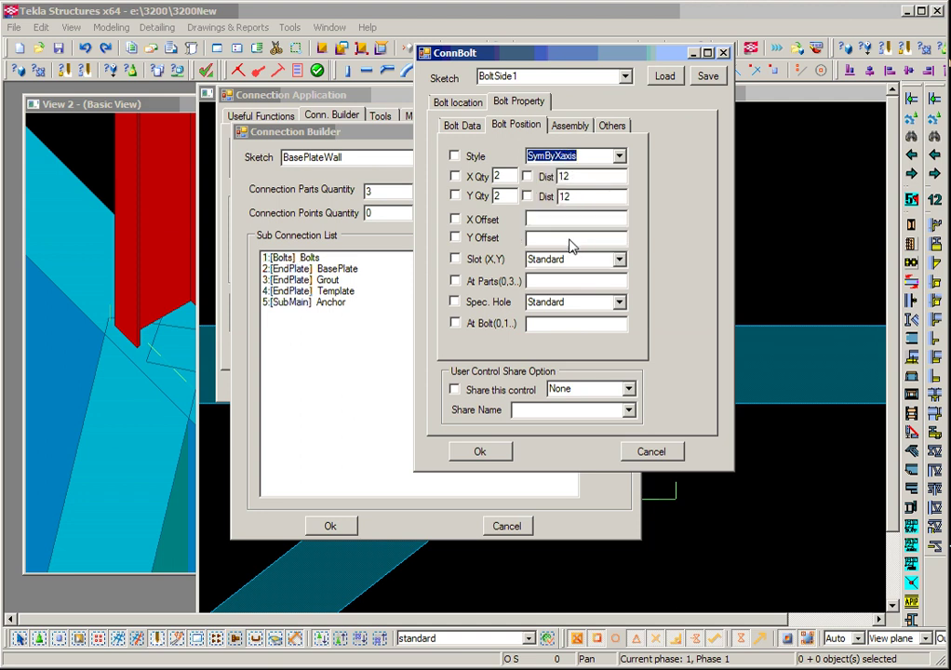
left_click(573, 177)
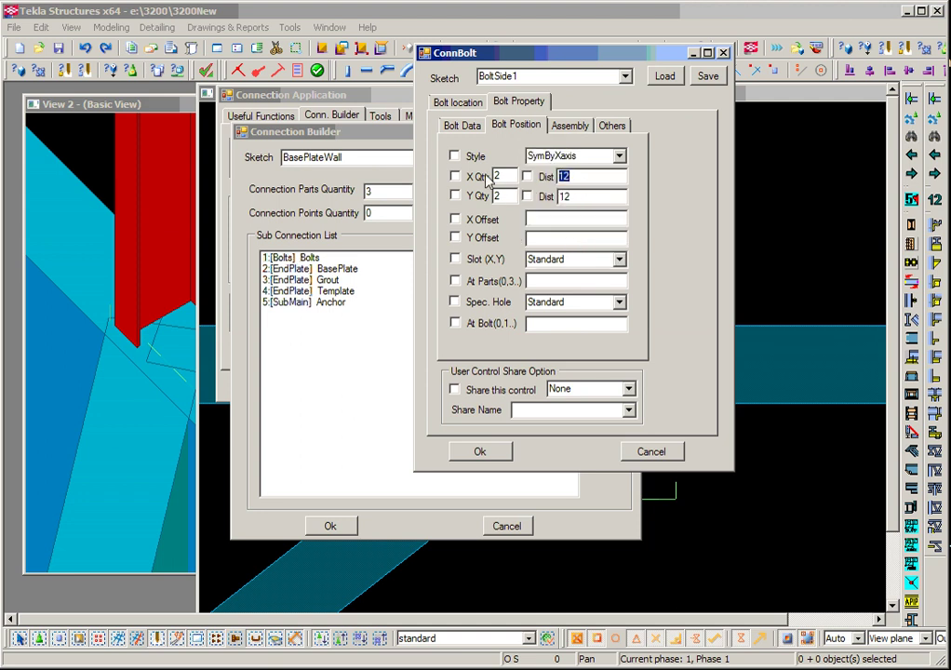
type("20,8")
left_click(593, 200)
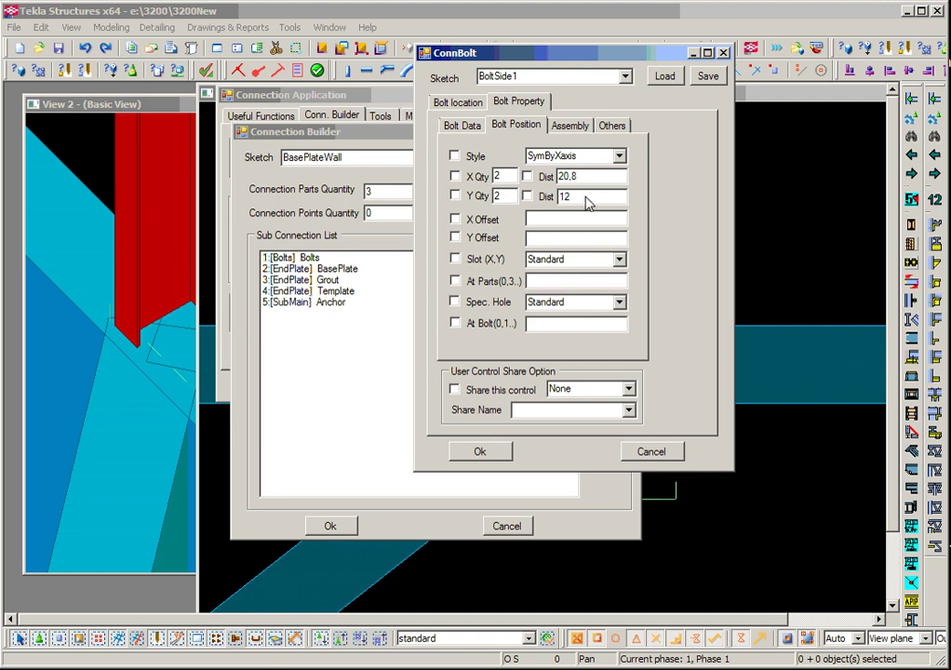
left_click(477, 453)
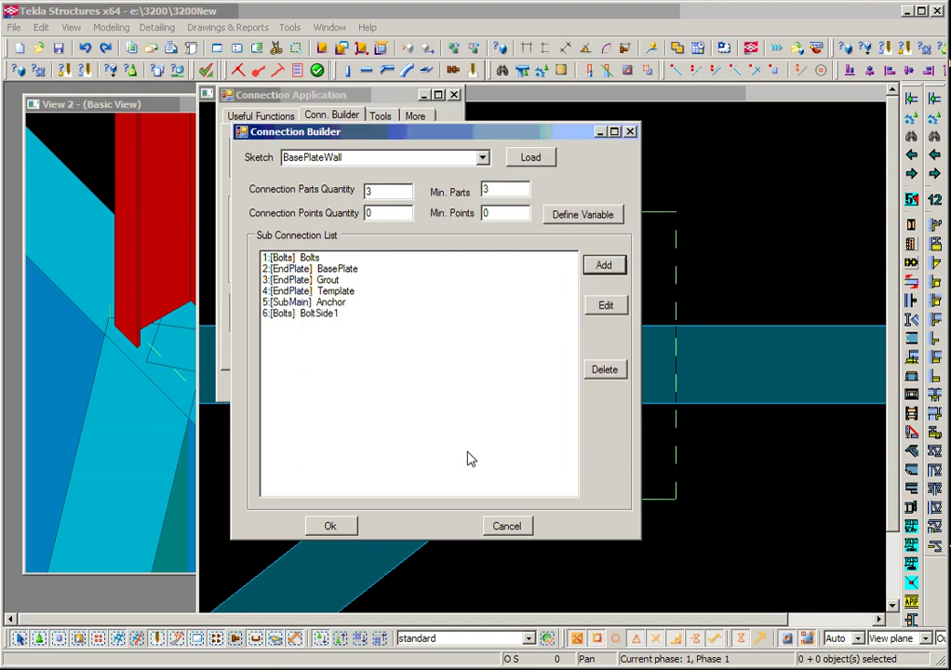
left_click(604, 265)
Step: Add a Bolts sub-connection from the BoltSide1 settings, renamed BoltSide2
left_click_drag(139, 67, 414, 42)
left_click(524, 69)
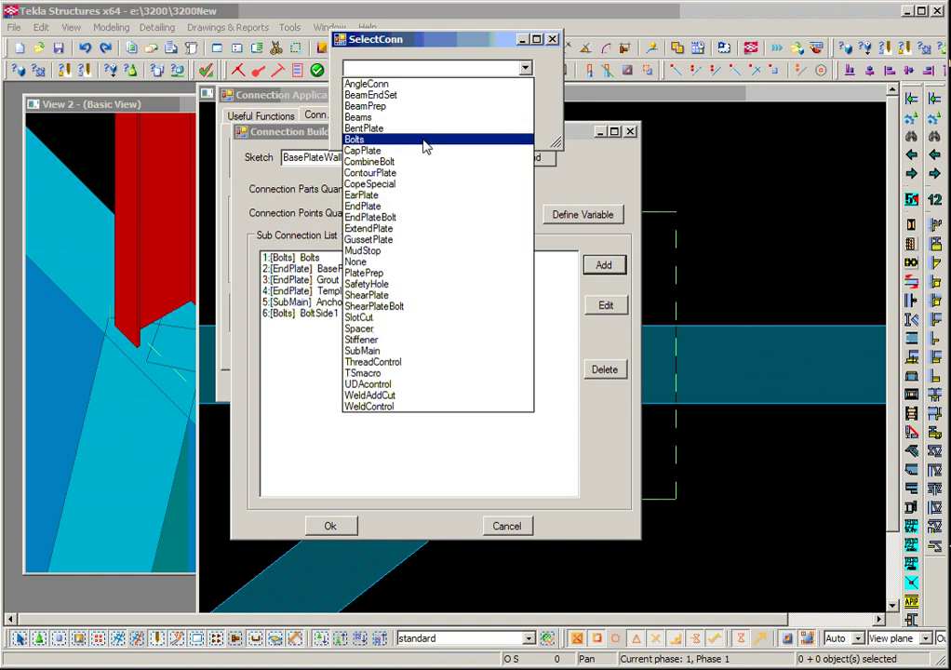
left_click(424, 141)
left_click(368, 119)
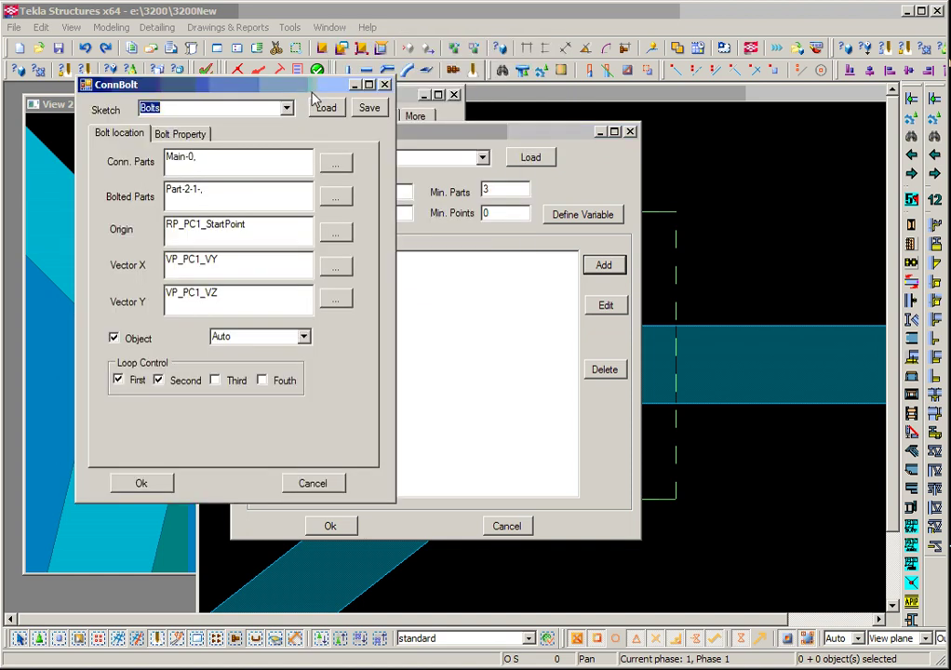
left_click_drag(298, 92, 614, 79)
left_click(602, 95)
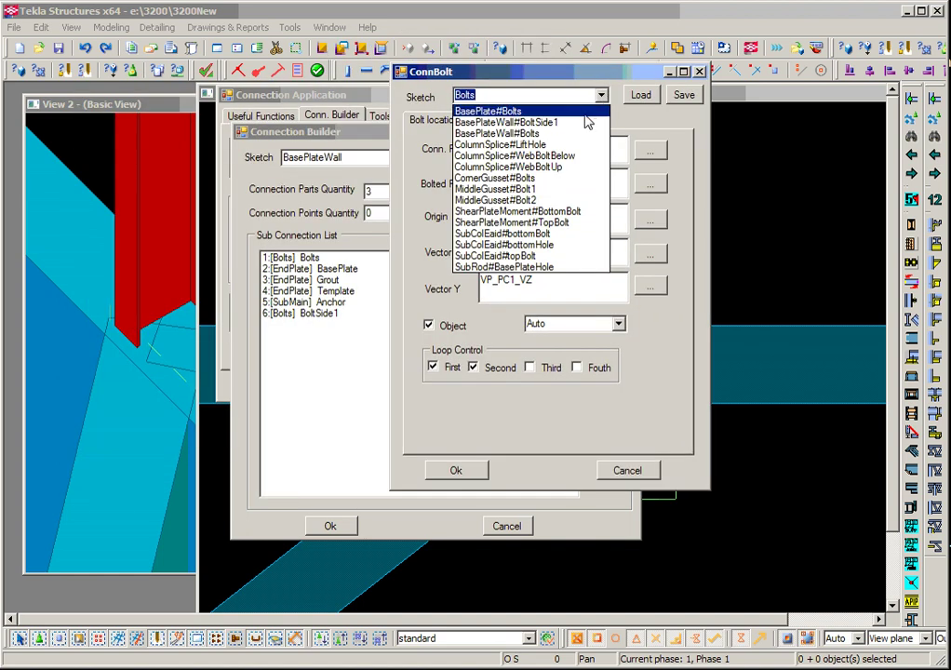
left_click(585, 123)
left_click(640, 95)
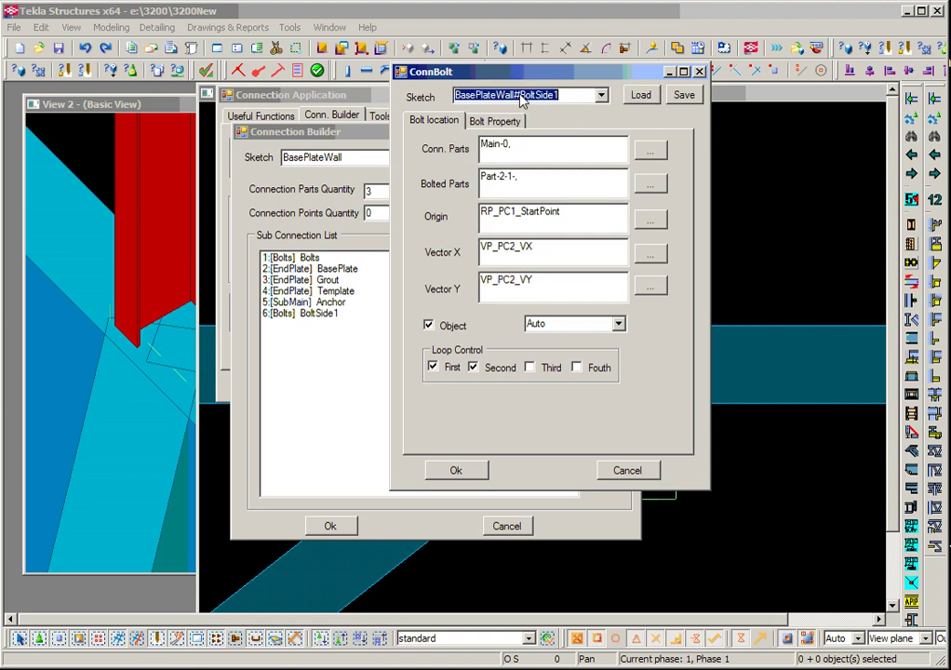
left_click_drag(521, 94, 367, 99)
key("Delete")
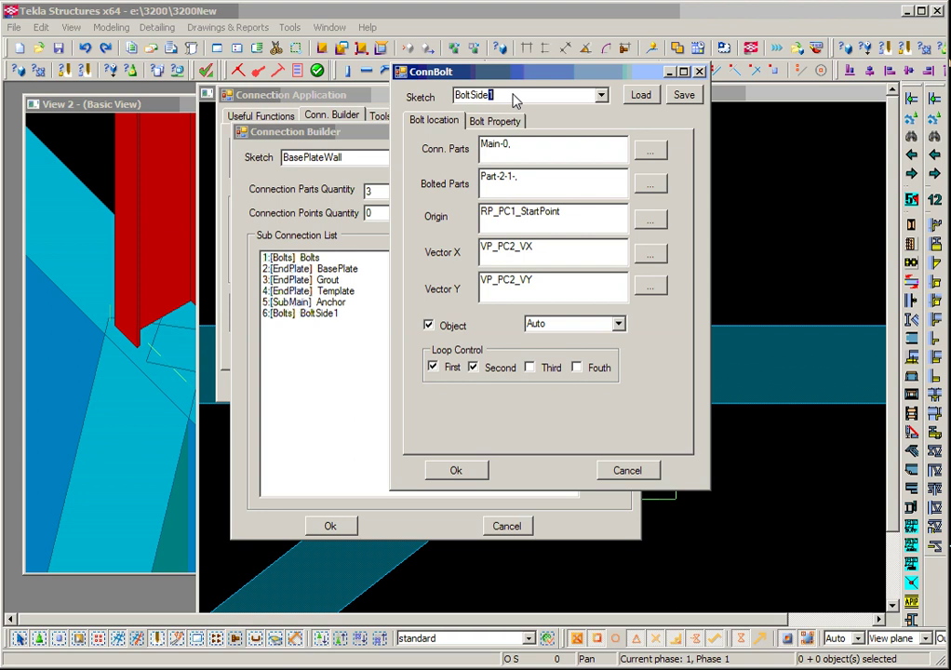
type("2")
Step: Set BoltSide2's connected parts to Main-0 and Main-2 and save it
left_click(650, 151)
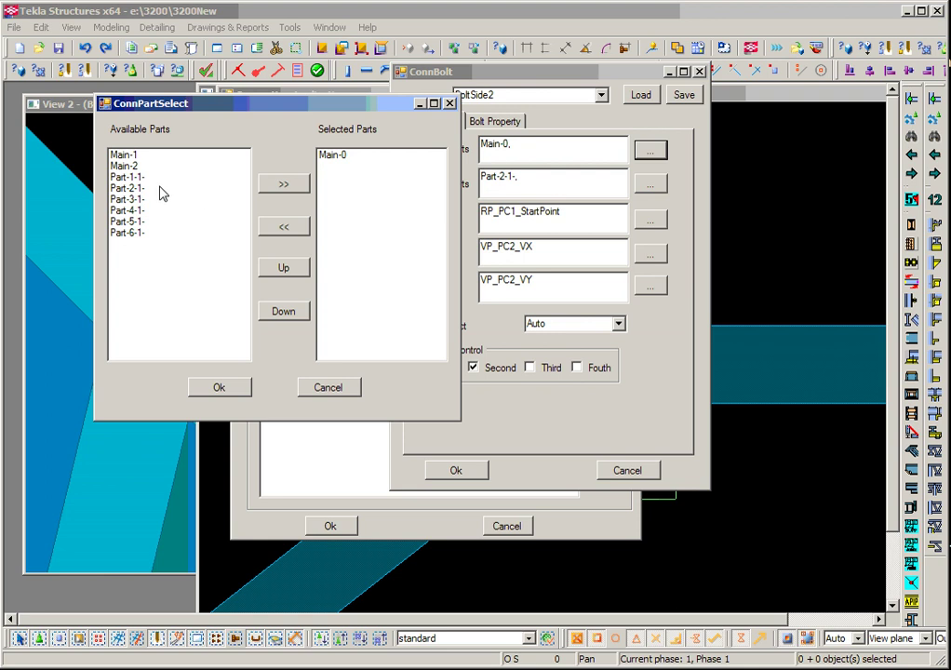
left_click(123, 155)
left_click(125, 165)
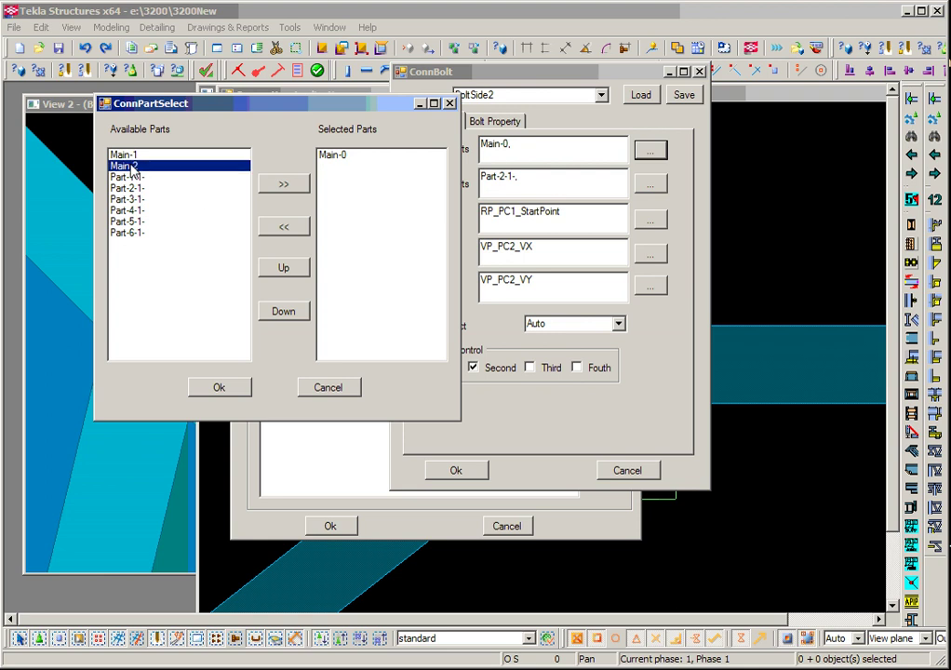
left_click(286, 186)
left_click(237, 388)
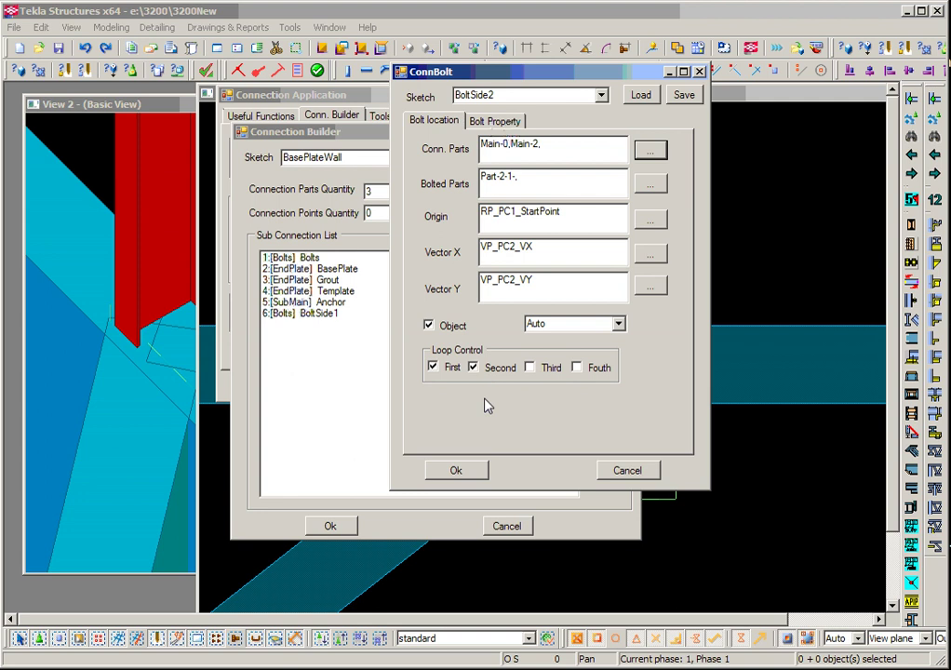
left_click(463, 471)
Step: Change BoltSide1's connected parts to Main-0 and Main-1
left_click(551, 314)
left_click(593, 312)
left_click_drag(346, 126, 549, 80)
left_click(458, 160)
left_click(570, 155)
left_click(189, 192)
left_click(321, 222)
left_click(260, 425)
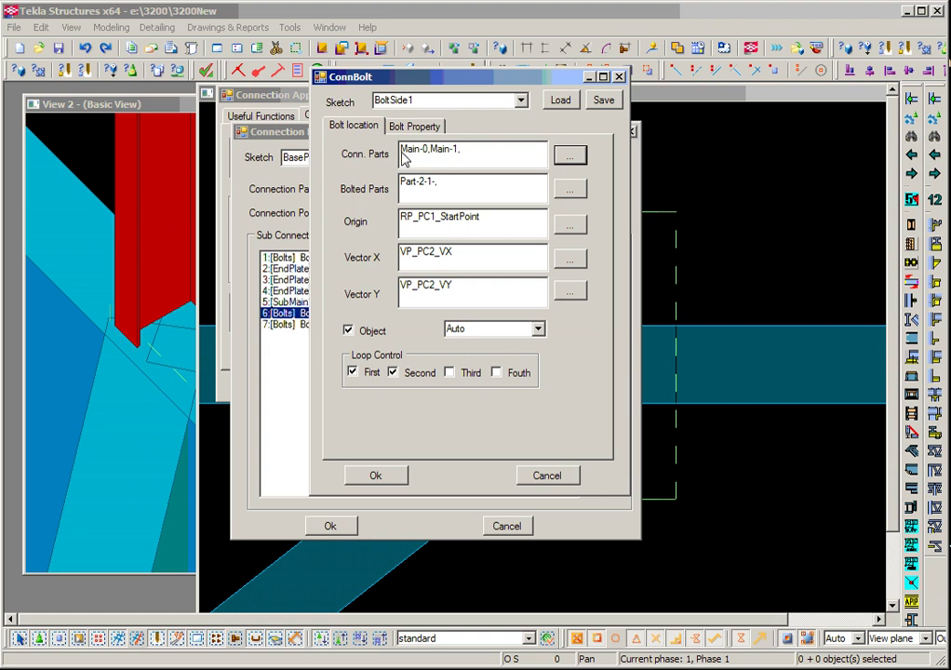
left_click_drag(404, 155, 500, 157)
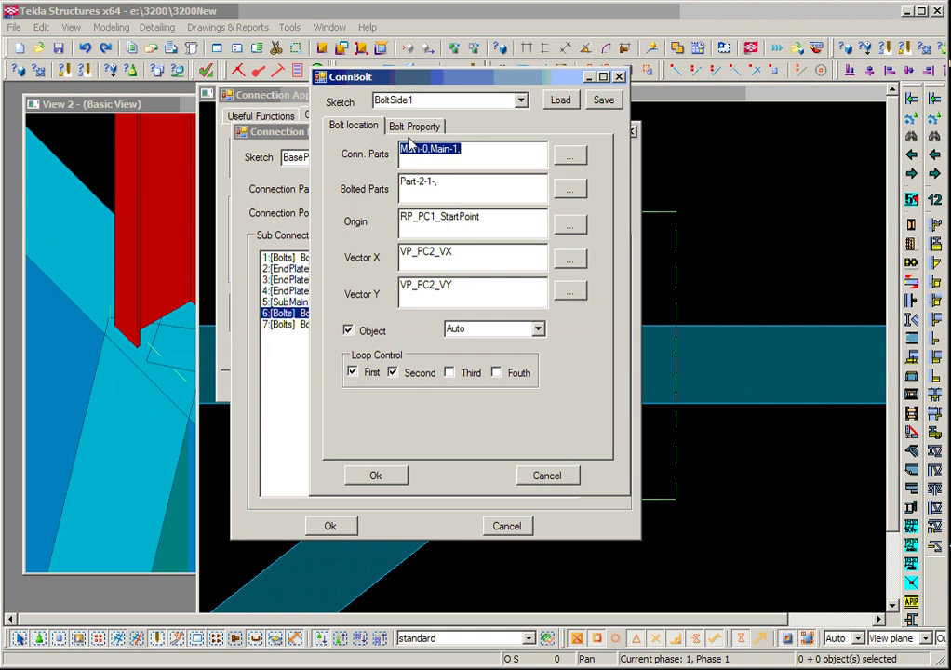
left_click(378, 476)
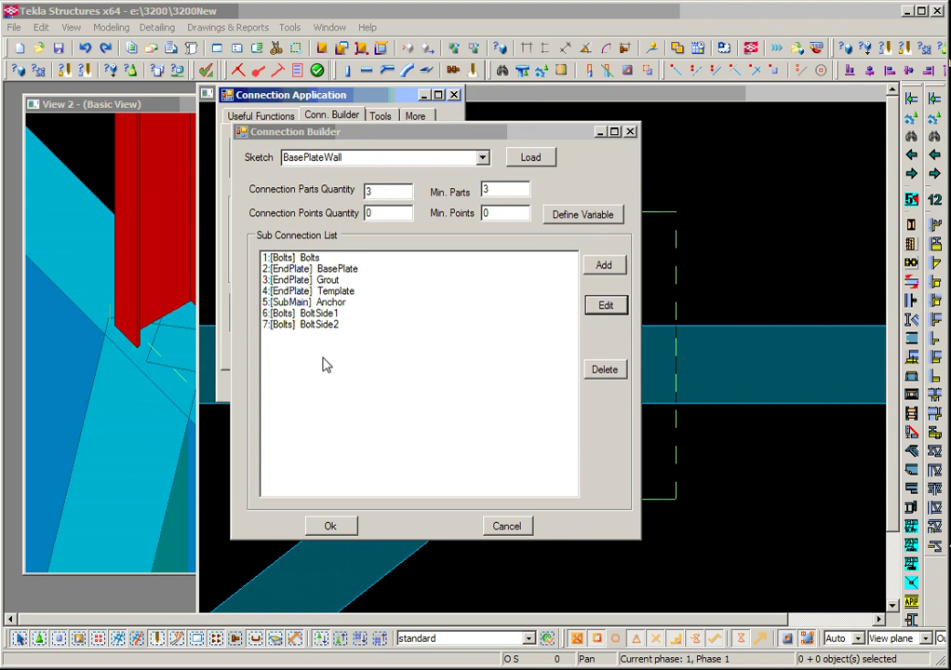
left_click(611, 270)
Step: Add a SubMain sub-connection from the saved BasePlateWall#Anchor settings, renamed AnchorSide1
left_click_drag(293, 163, 479, 99)
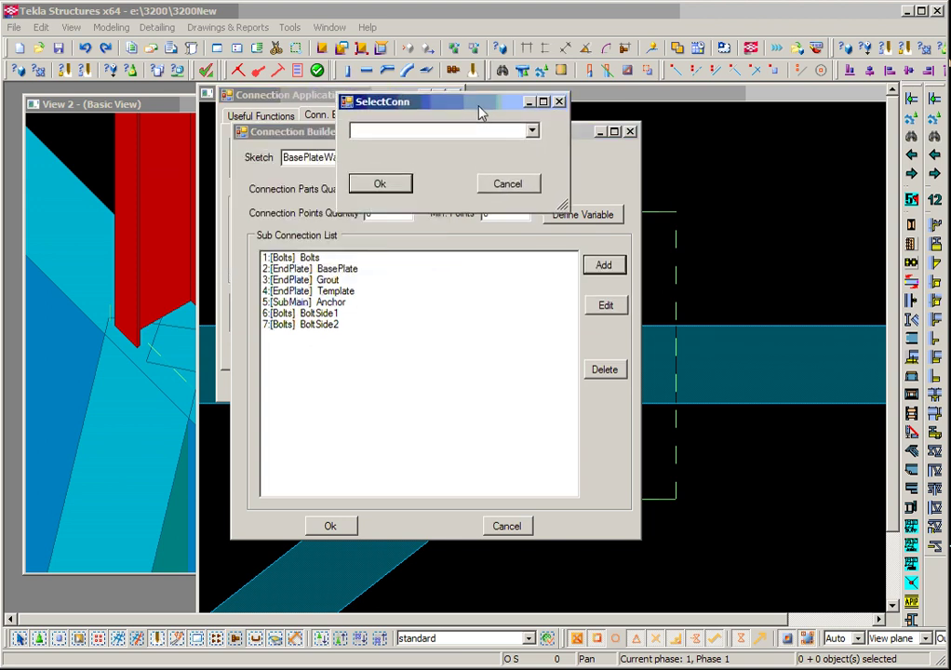
left_click(533, 124)
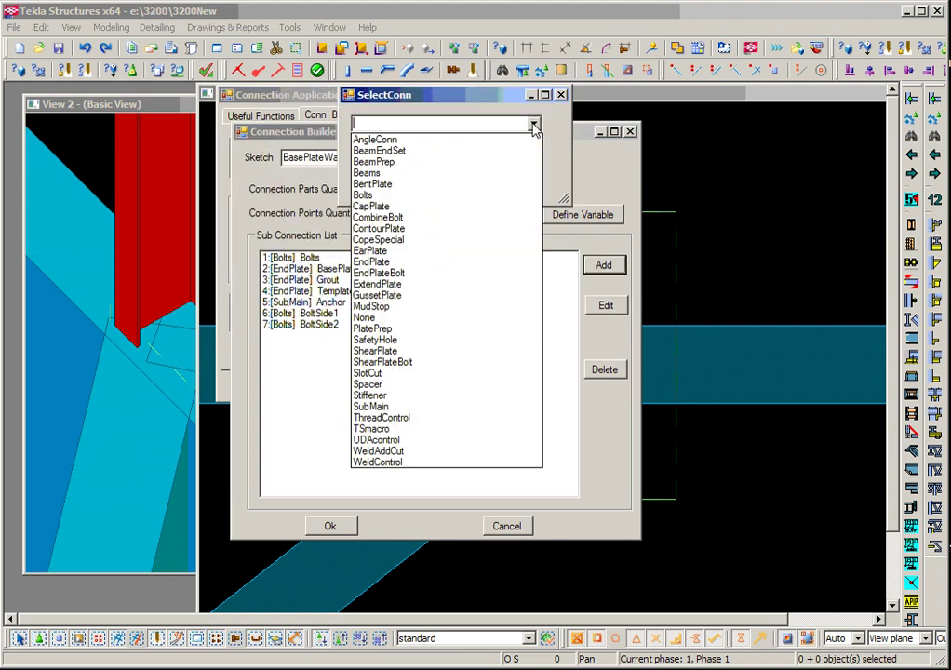
left_click(446, 406)
left_click(380, 177)
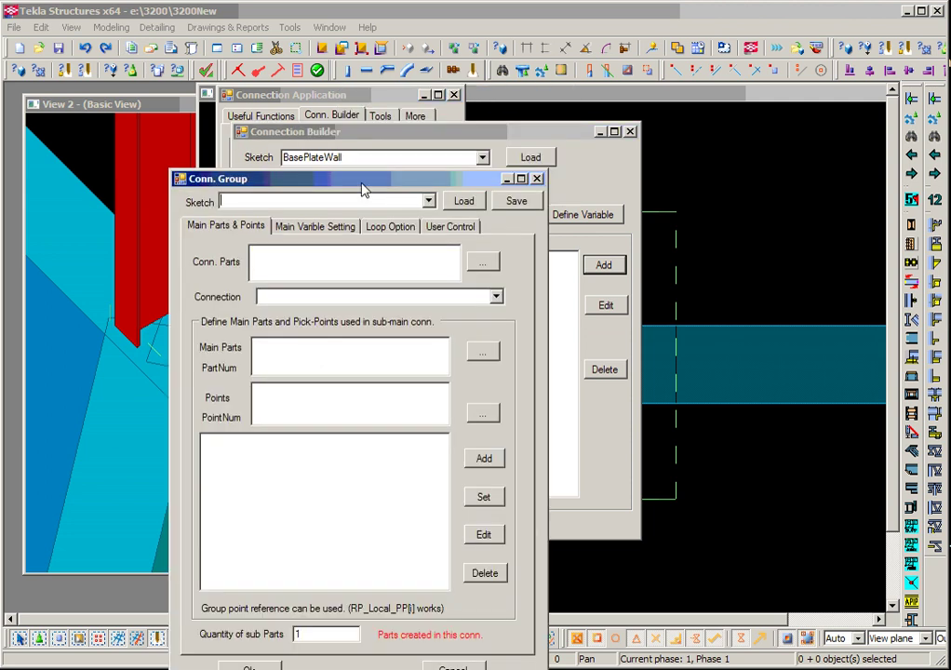
left_click_drag(363, 184, 431, 72)
left_click(494, 90)
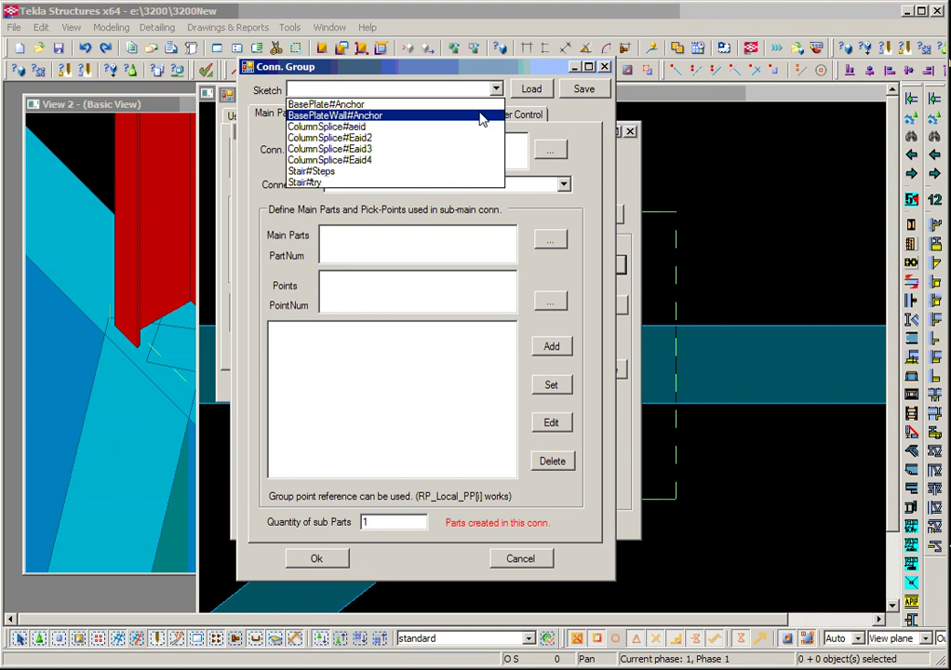
left_click(481, 119)
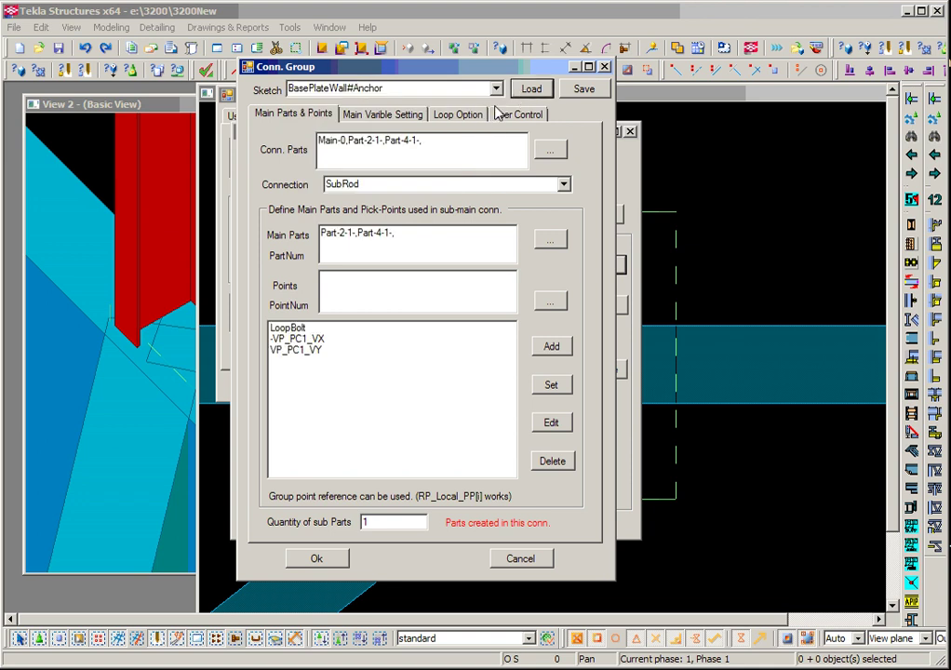
left_click(352, 90)
key("shift+Home")
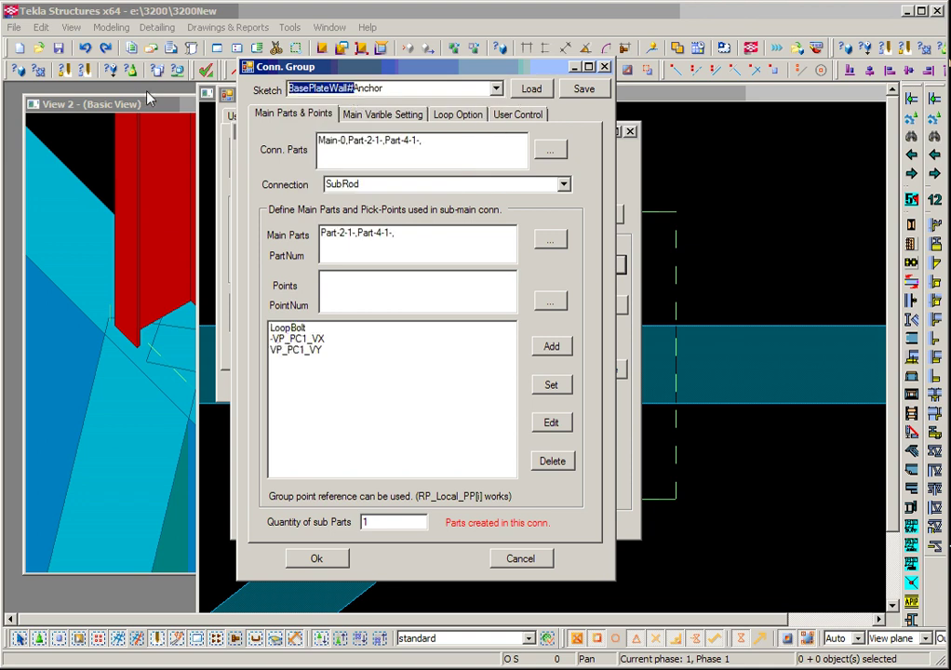
key("Delete")
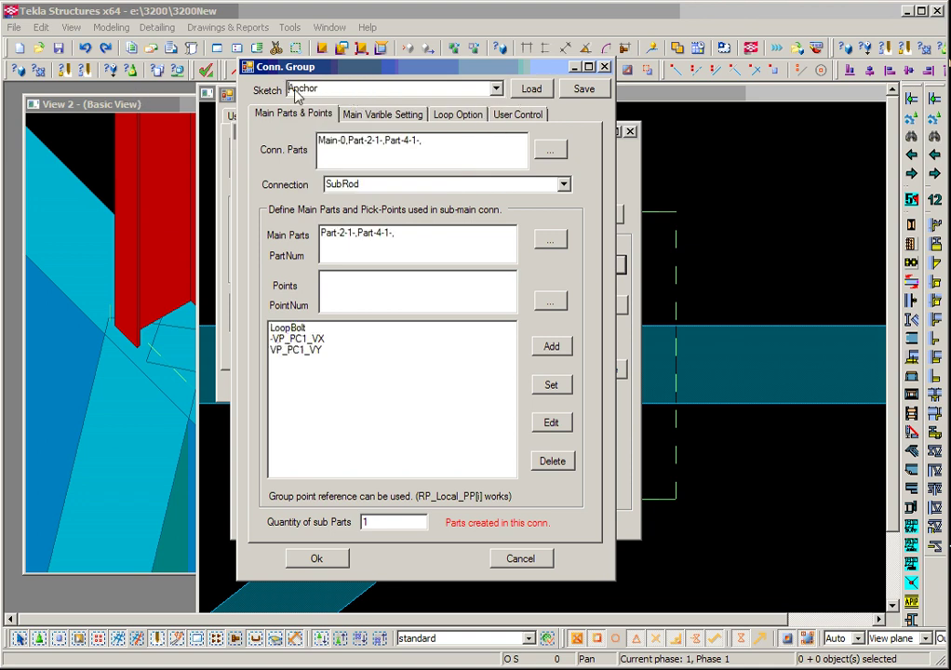
type("Side1")
Step: Loop AnchorSide1's bolts from Part-6-1 with Second loop on, First off, and save
left_click(385, 114)
left_click(459, 114)
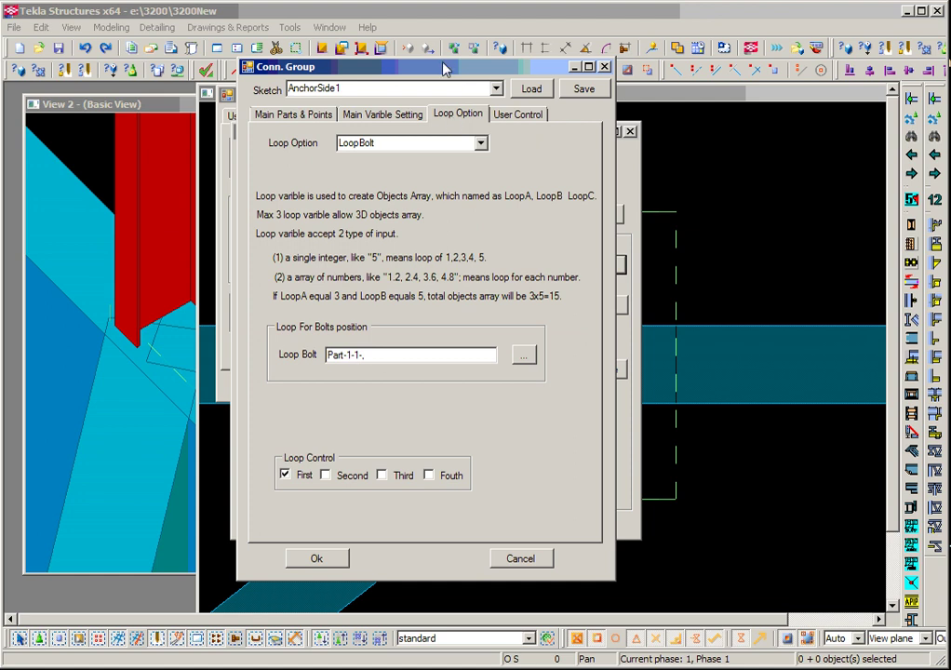
left_click_drag(441, 74, 657, 58)
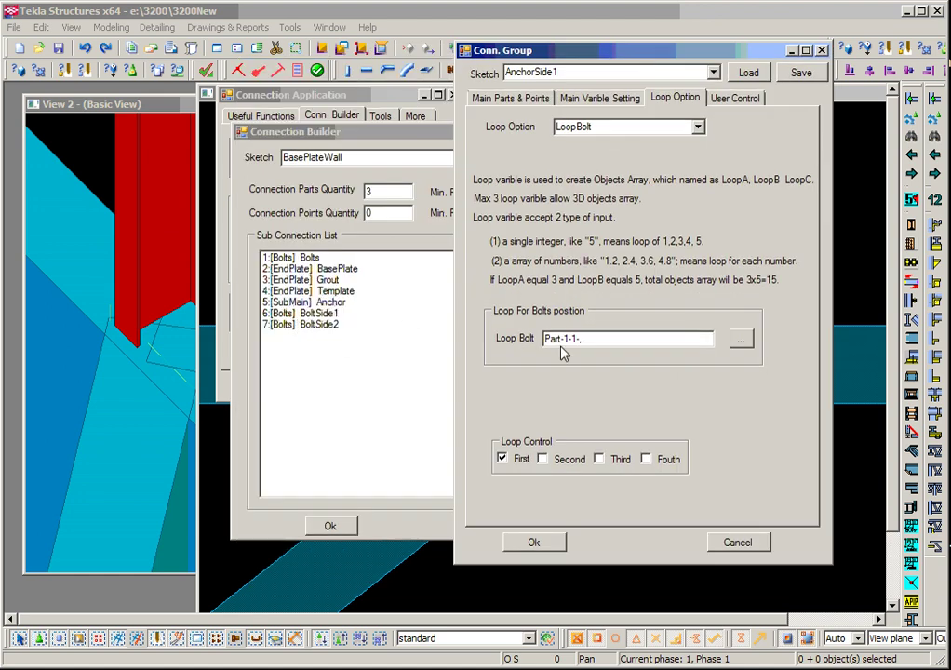
left_click_drag(563, 342, 572, 343)
left_click(543, 460)
left_click(510, 461)
left_click(534, 545)
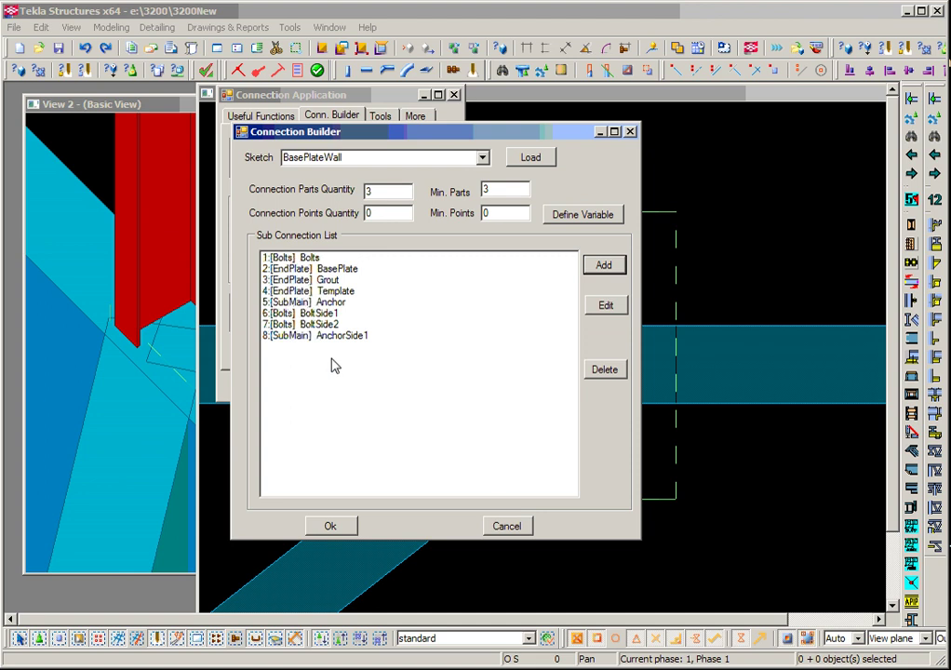
Step: Add a SubMain sub-connection from the AnchorSide1 settings, renamed AnchorSide2
left_click(612, 264)
left_click_drag(353, 197, 544, 100)
left_click(574, 129)
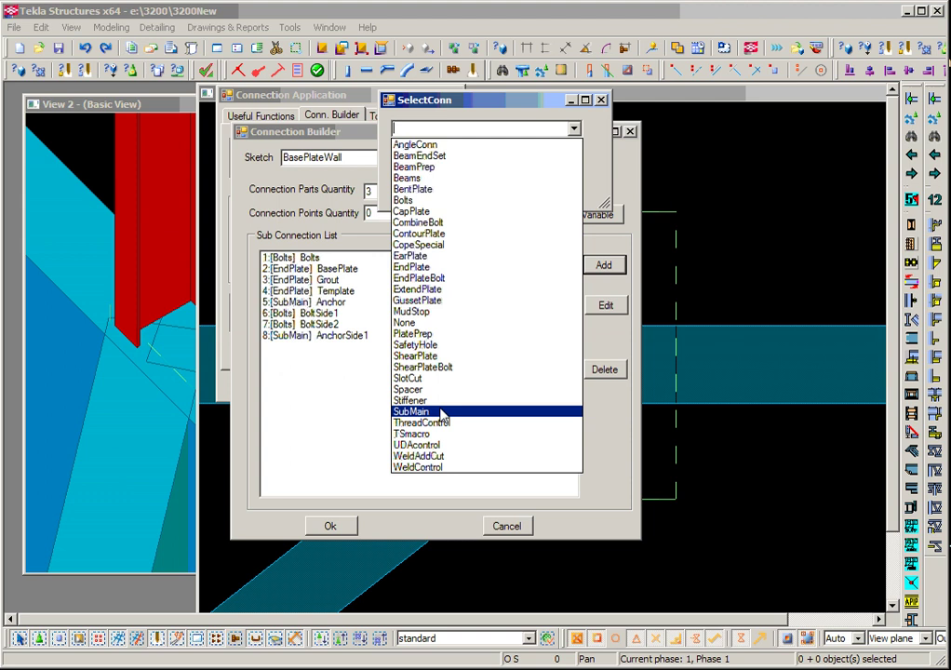
left_click(437, 412)
left_click(436, 189)
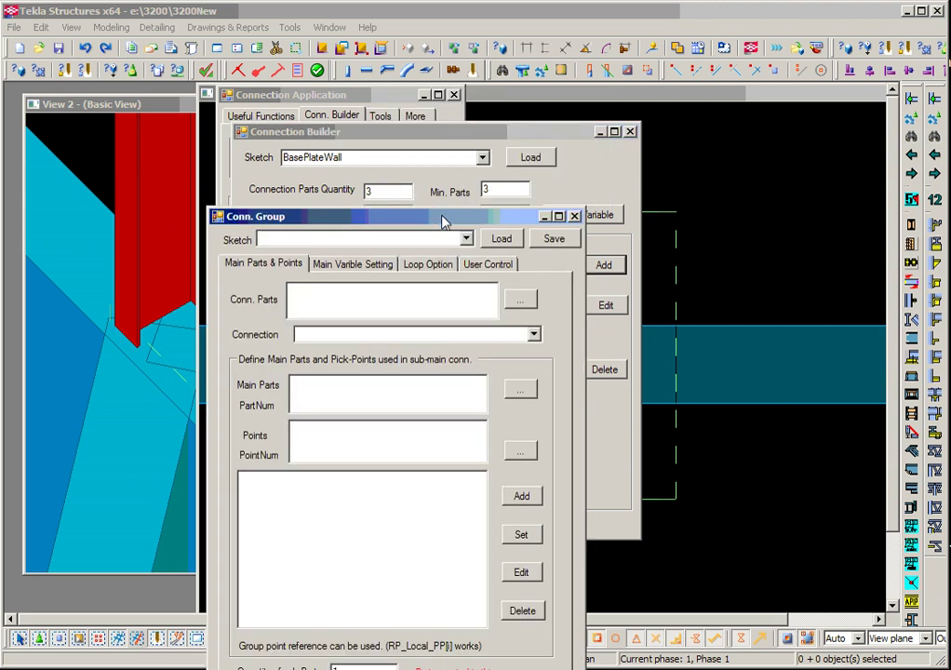
left_click_drag(442, 218, 589, 79)
left_click(612, 95)
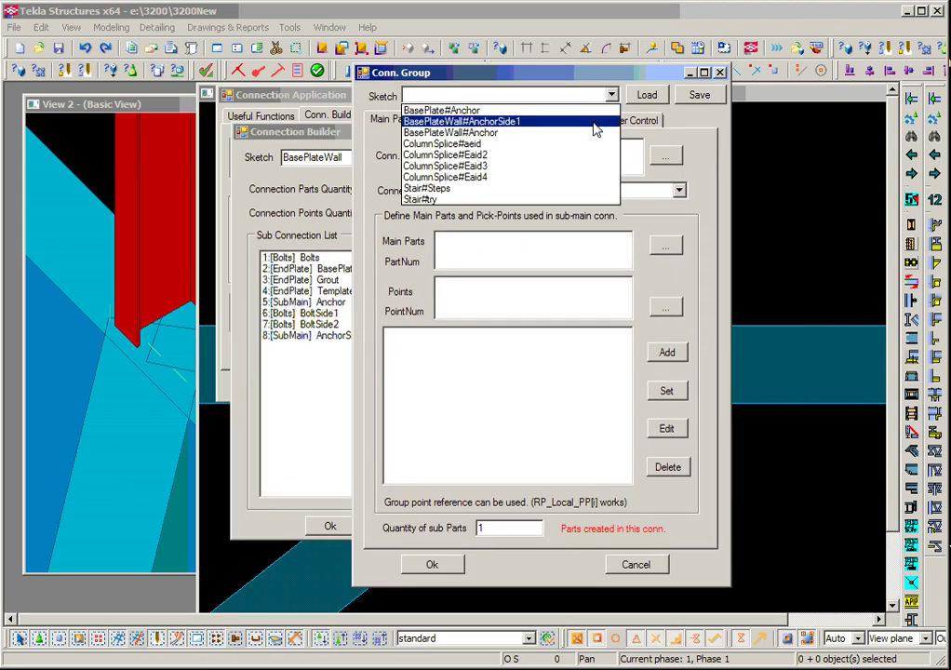
left_click(595, 122)
left_click(651, 98)
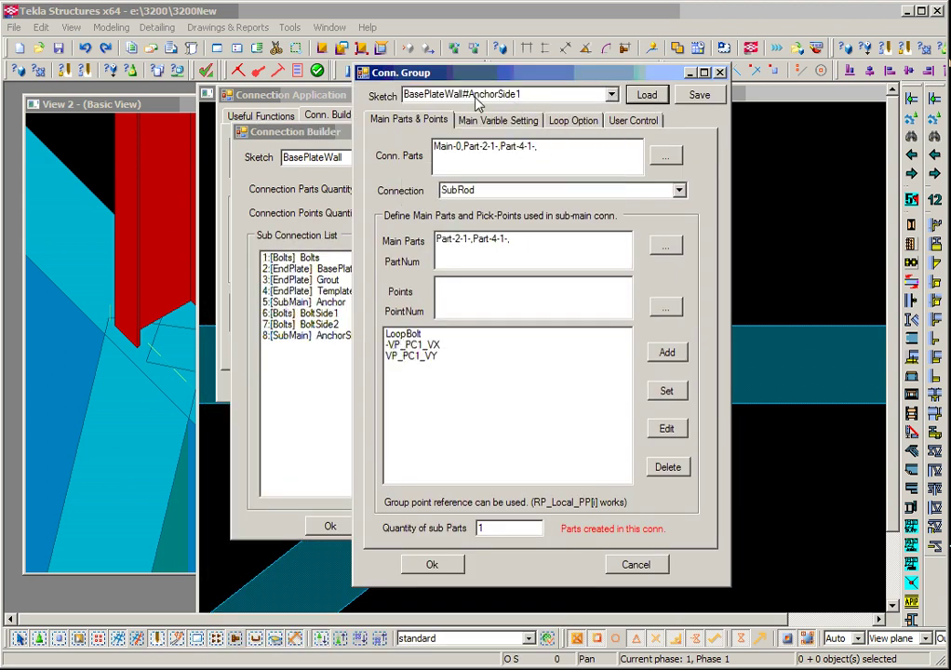
left_click_drag(469, 97, 272, 104)
key("Delete")
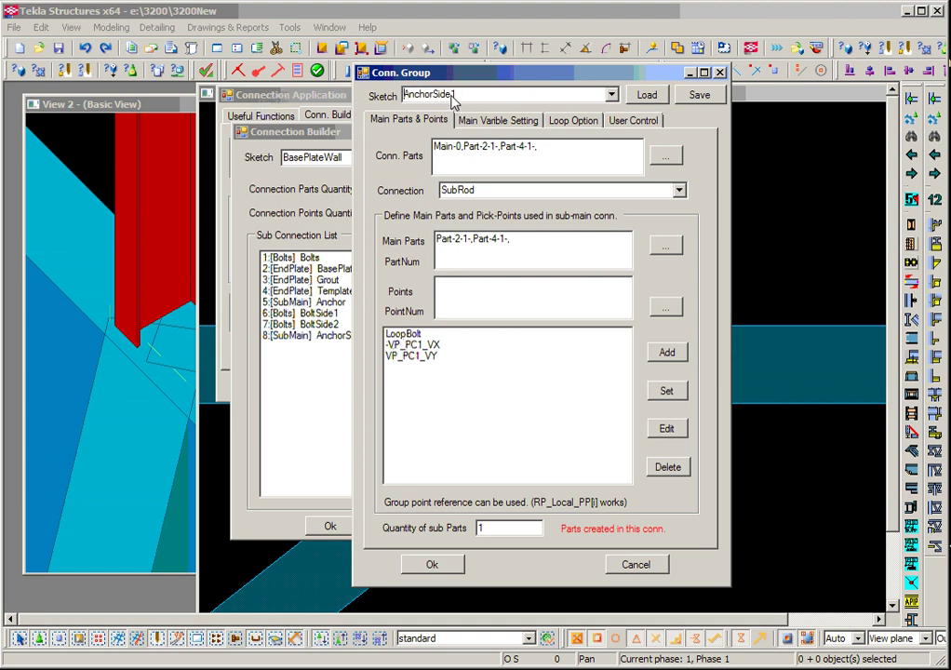
left_click_drag(452, 101, 474, 100)
type("2")
Step: Set AnchorSide2's loop bolt to Part-7-1- with Second loop on, and save
left_click(500, 121)
left_click(574, 121)
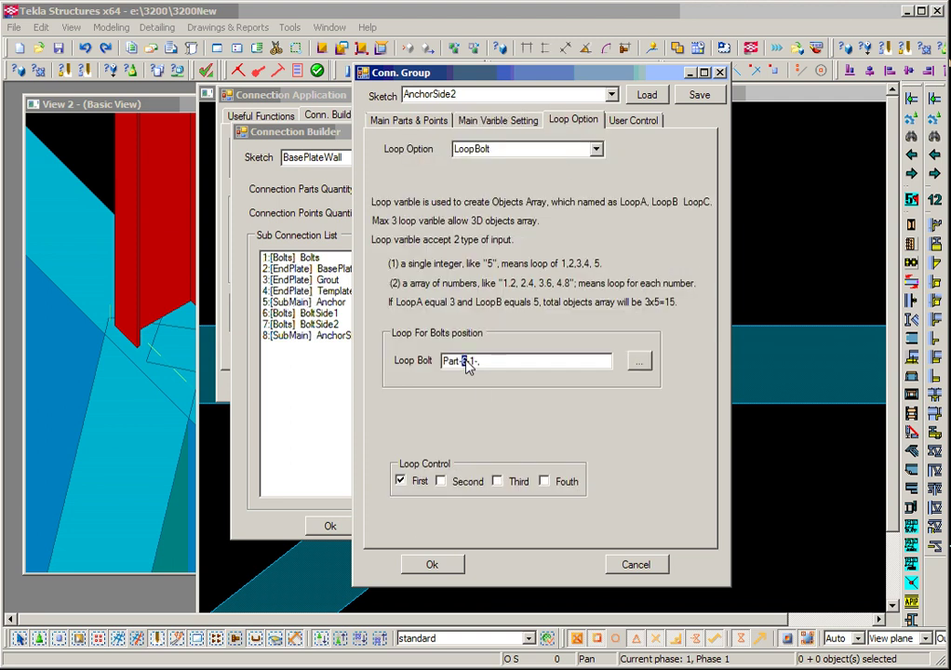
type("7")
left_click(441, 483)
left_click(445, 563)
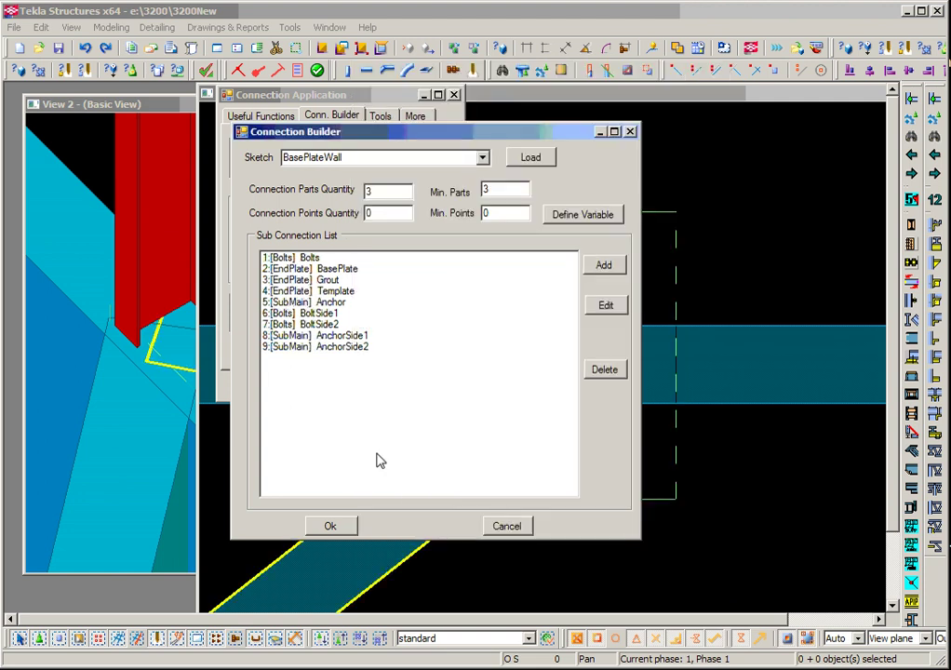
Step: Confirm the connection and load the BasePlateWall user dialog settings
left_click(332, 527)
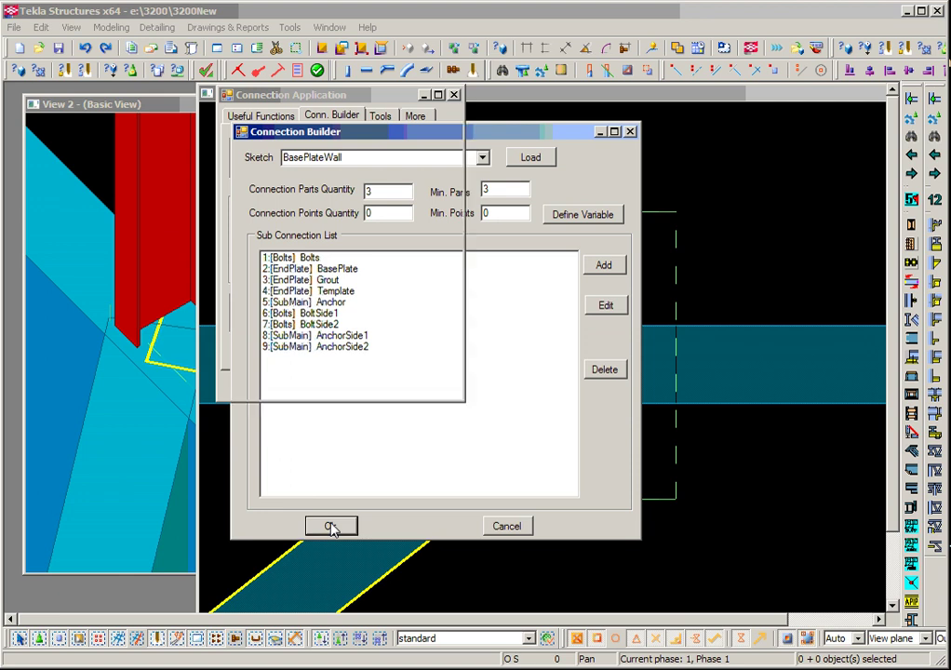
left_click(370, 162)
left_click(586, 59)
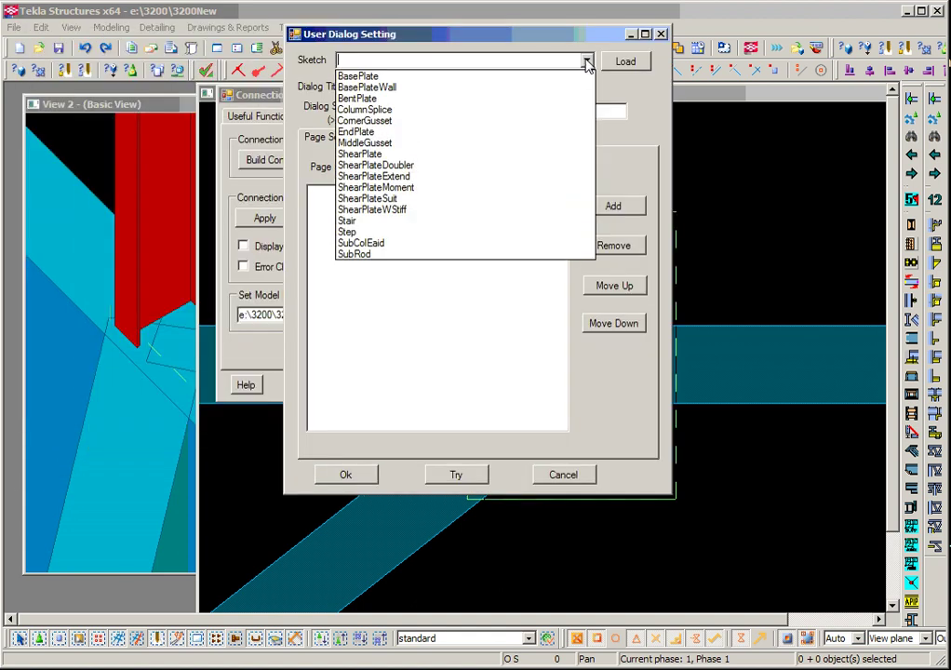
left_click(535, 88)
left_click(623, 62)
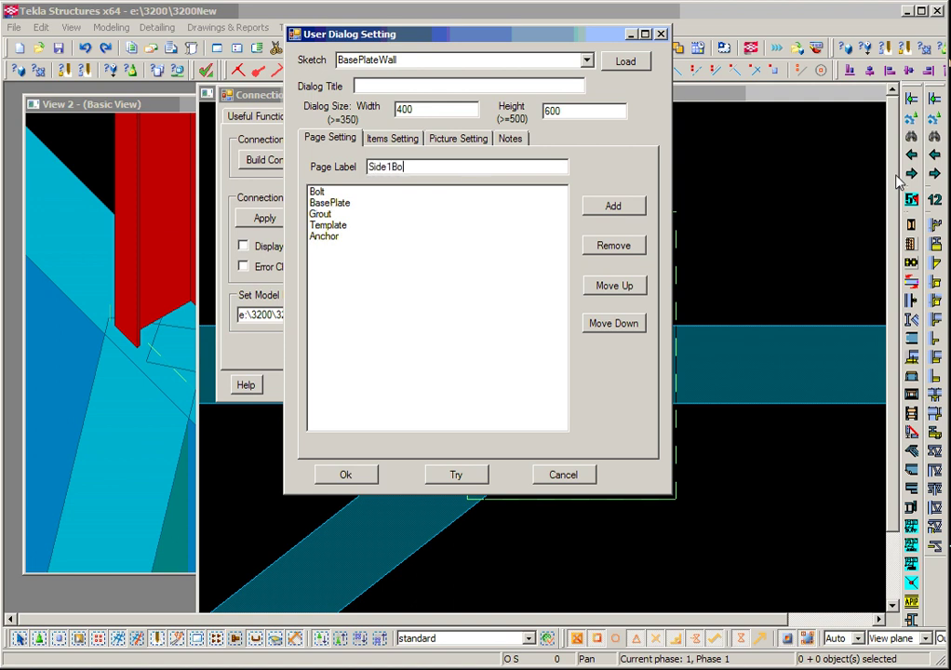
Step: Add dialog pages Side1Bolt, Side2Bolt, Side2Anchor and Side1Anchor
left_click(614, 206)
left_click_drag(389, 171, 386, 169)
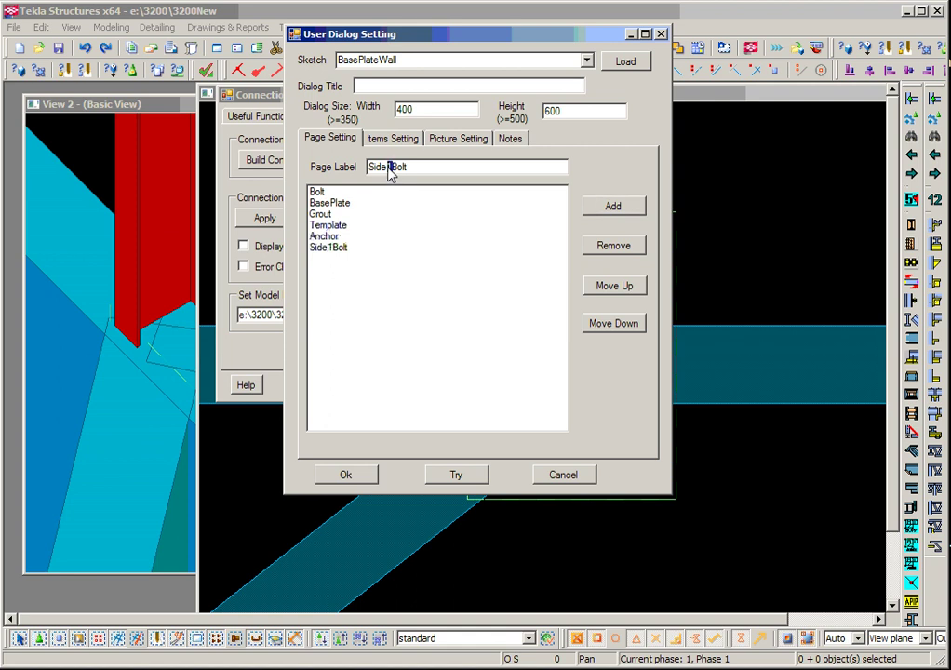
type("2")
left_click(587, 205)
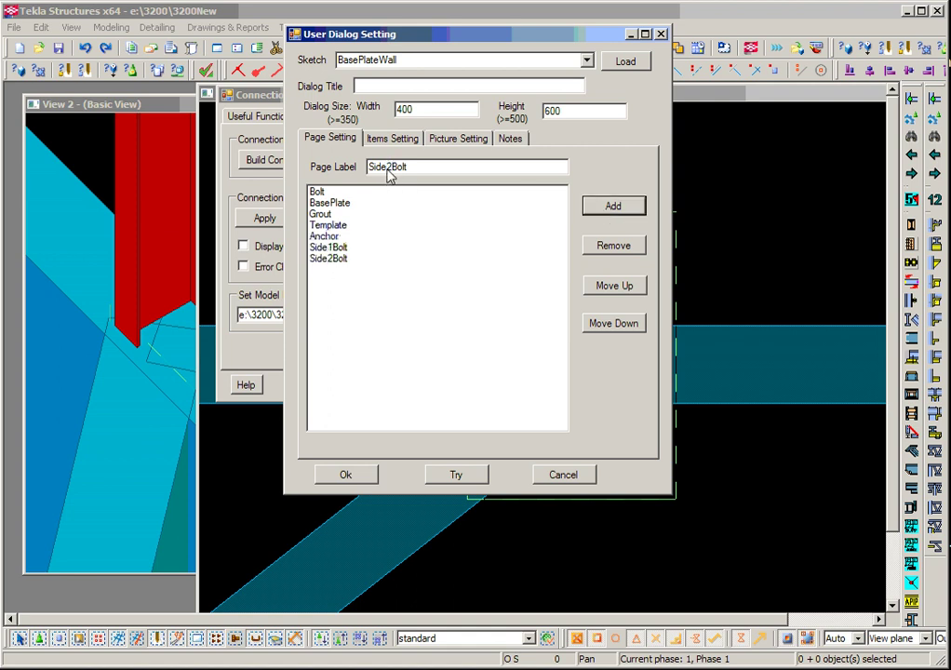
left_click_drag(392, 171, 576, 173)
type("Anchor")
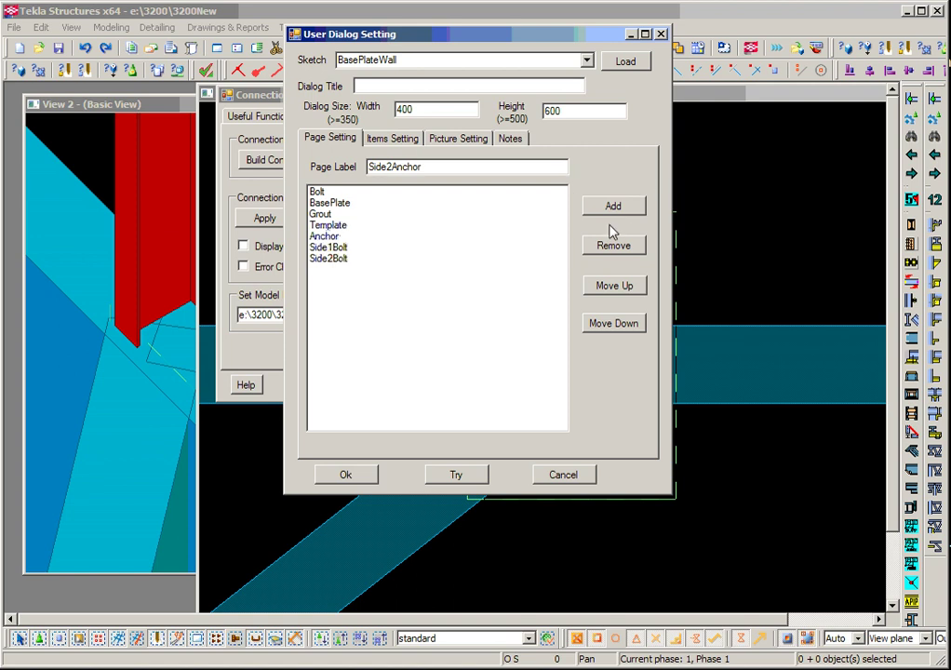
left_click(612, 207)
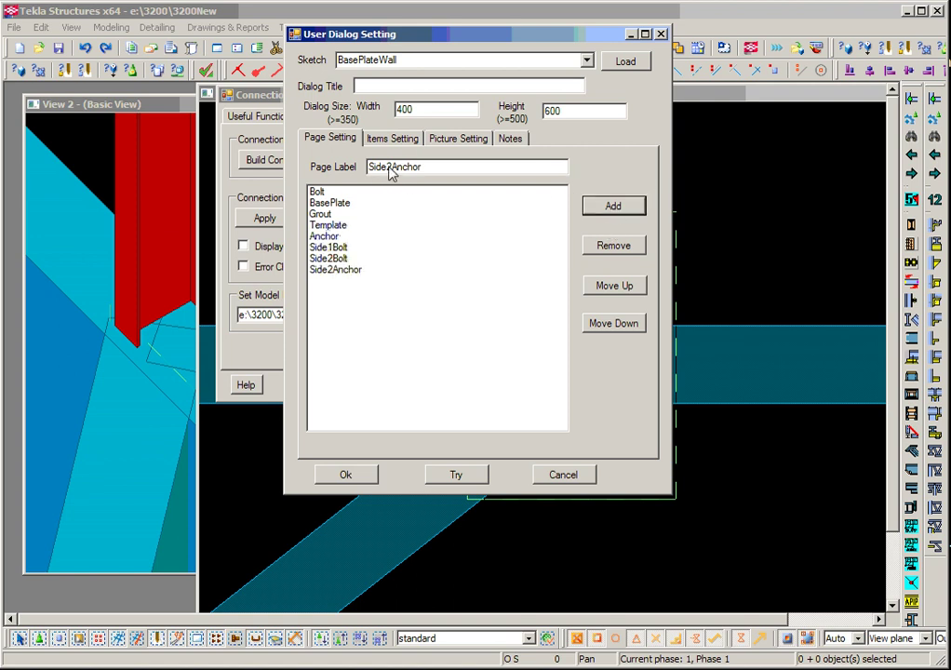
left_click_drag(388, 168, 393, 169)
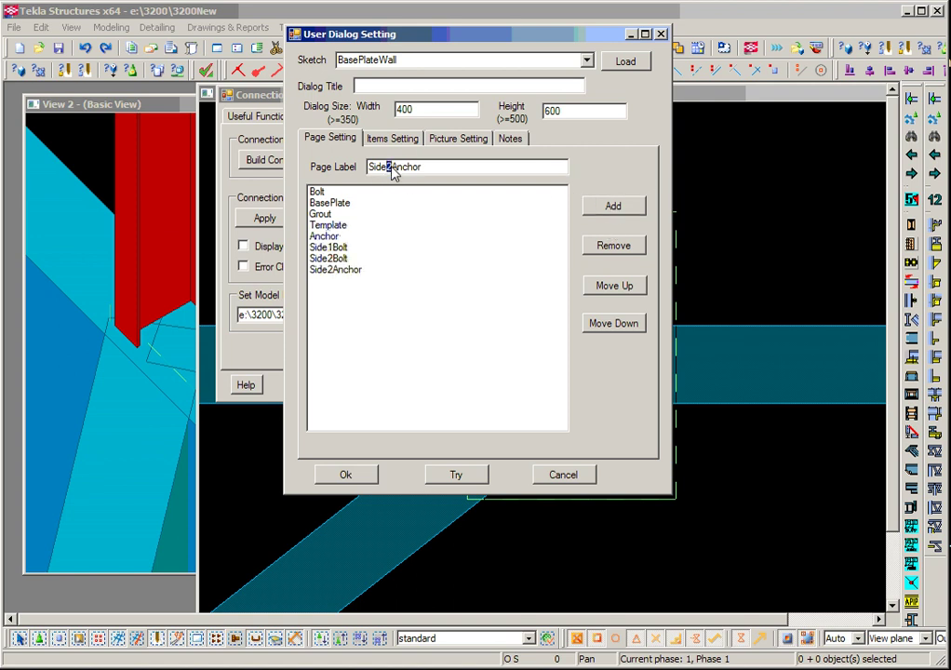
type("1")
left_click(617, 207)
Step: Move Side1Anchor above Side2Anchor and show the enlarged Items Setting list
left_click(336, 281)
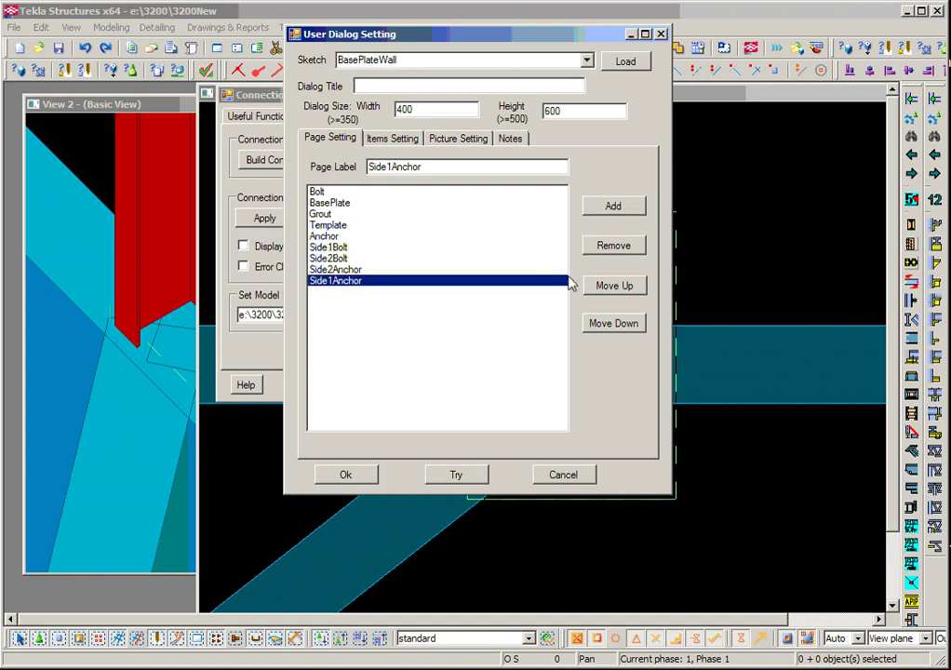
left_click(620, 289)
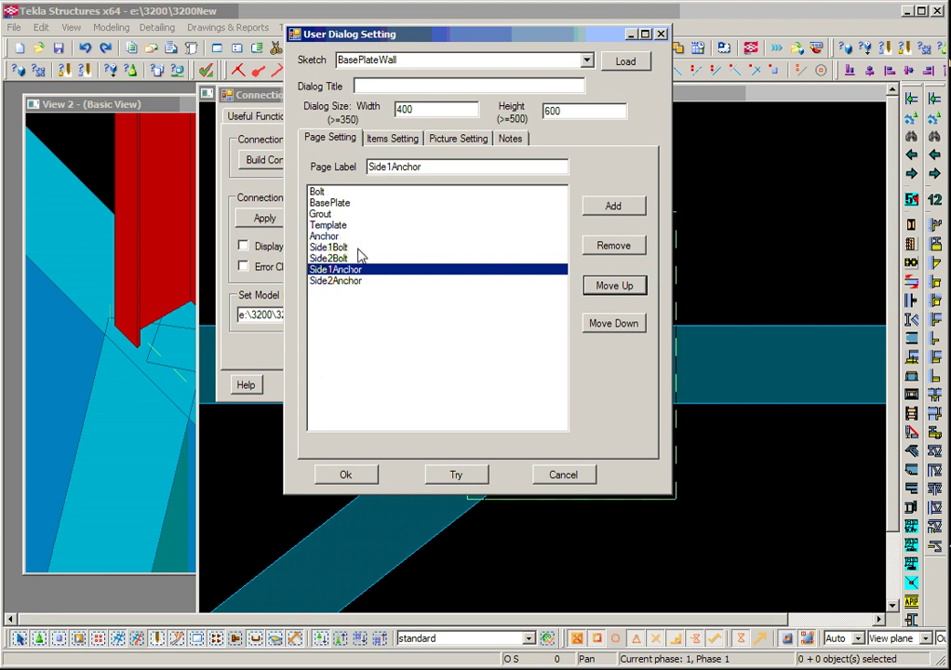
left_click(402, 140)
left_click_drag(675, 503, 850, 569)
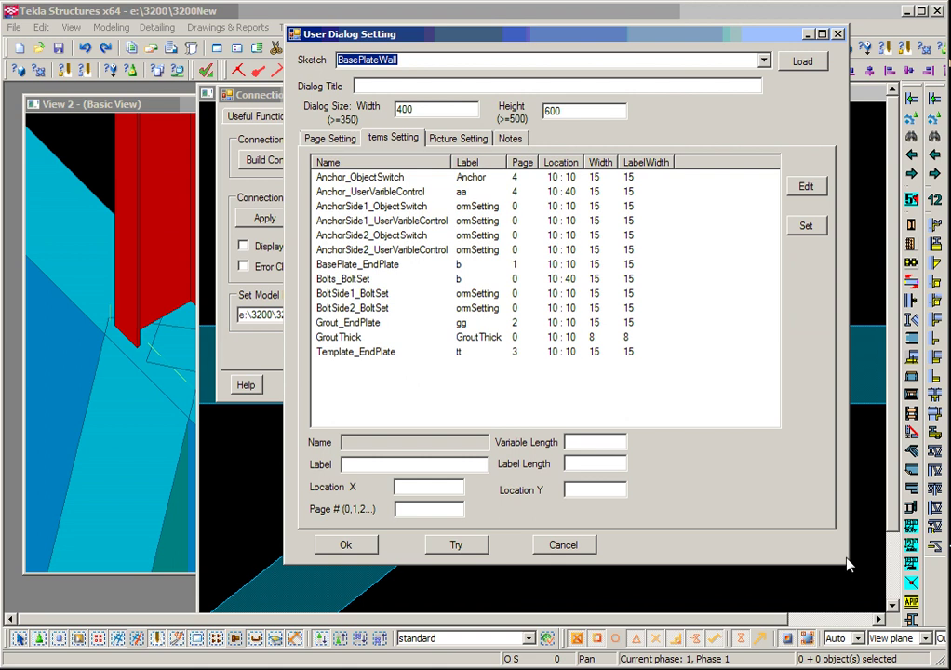
Step: Give BoltSide1_BoltSet the label s1b on page 5
left_click(407, 295)
left_click(806, 186)
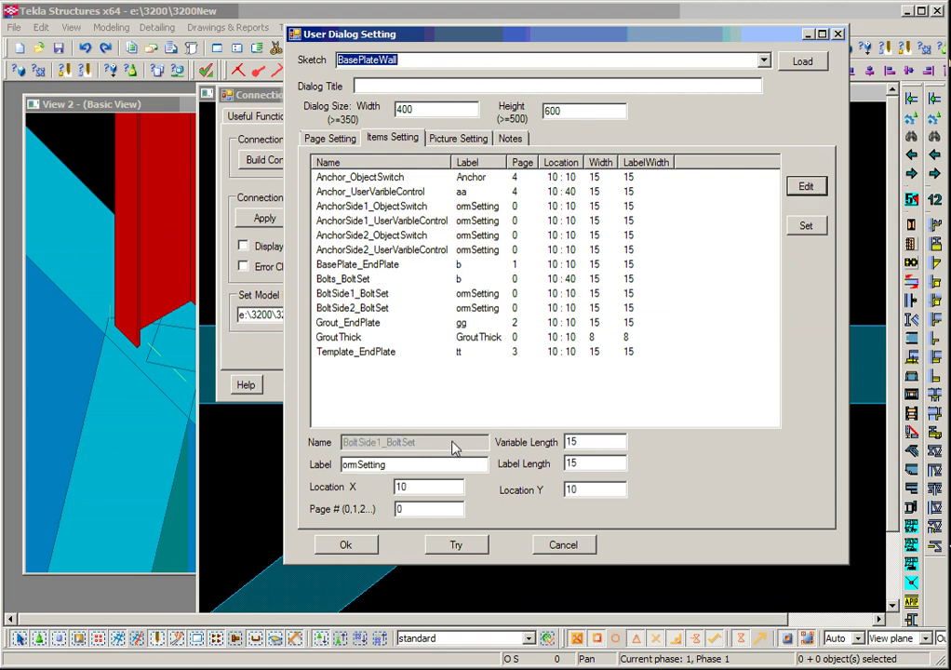
double_click(410, 463)
type("s1b")
key("Tab")
key("Tab")
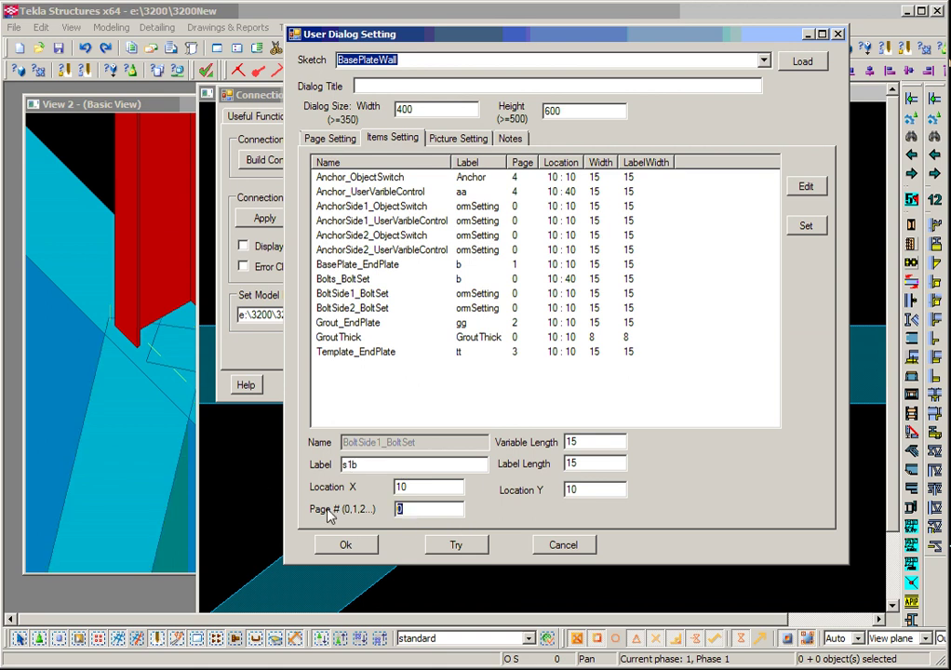
type("5")
left_click(808, 224)
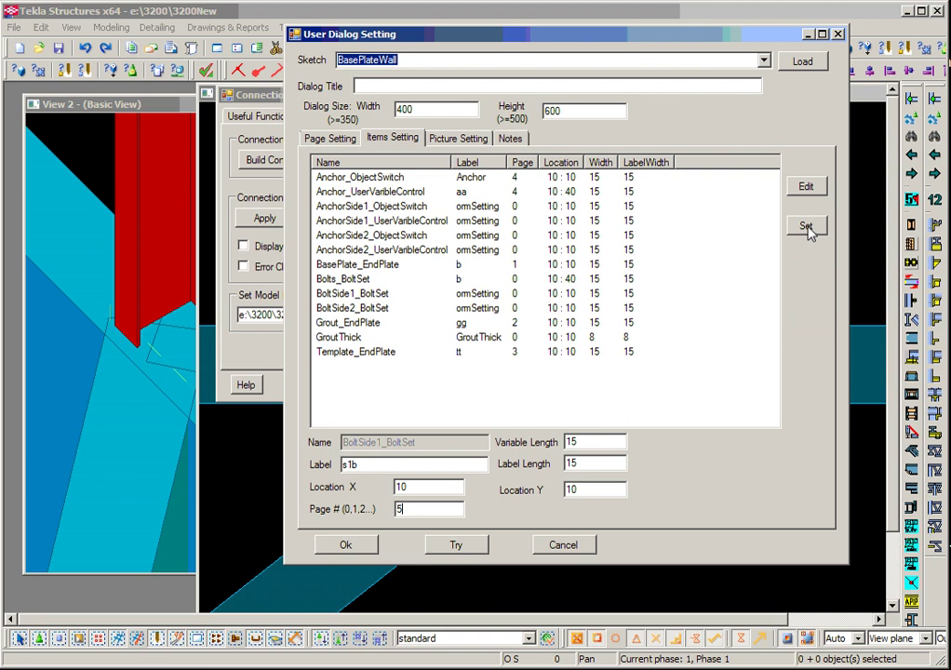
Step: Give BoltSide2_BoltSet the label s2b on page 6
left_click(463, 307)
left_click(594, 380)
double_click(433, 513)
type("6")
double_click(389, 464)
type("s2b")
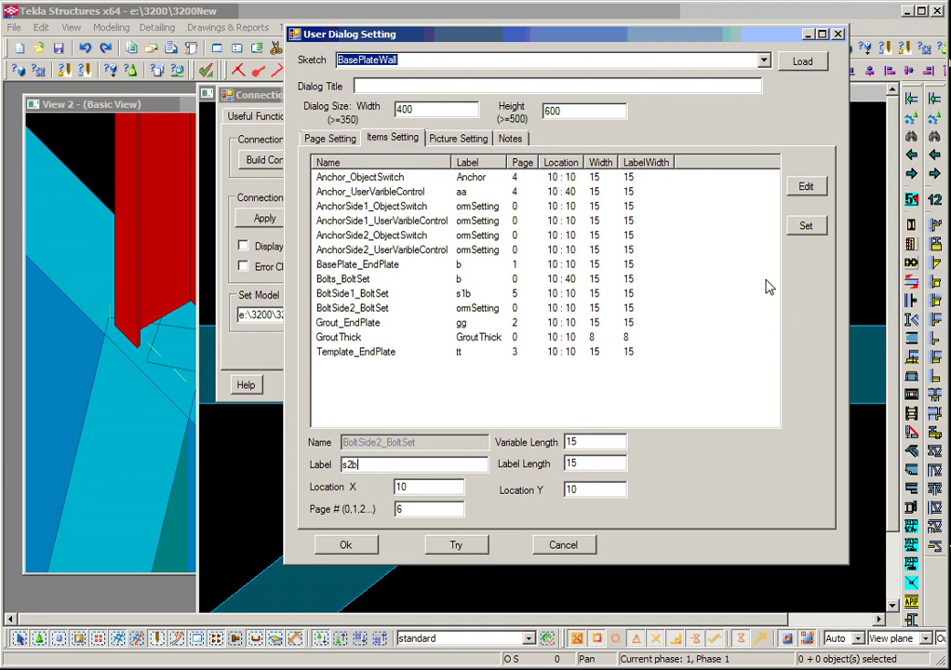
left_click(807, 228)
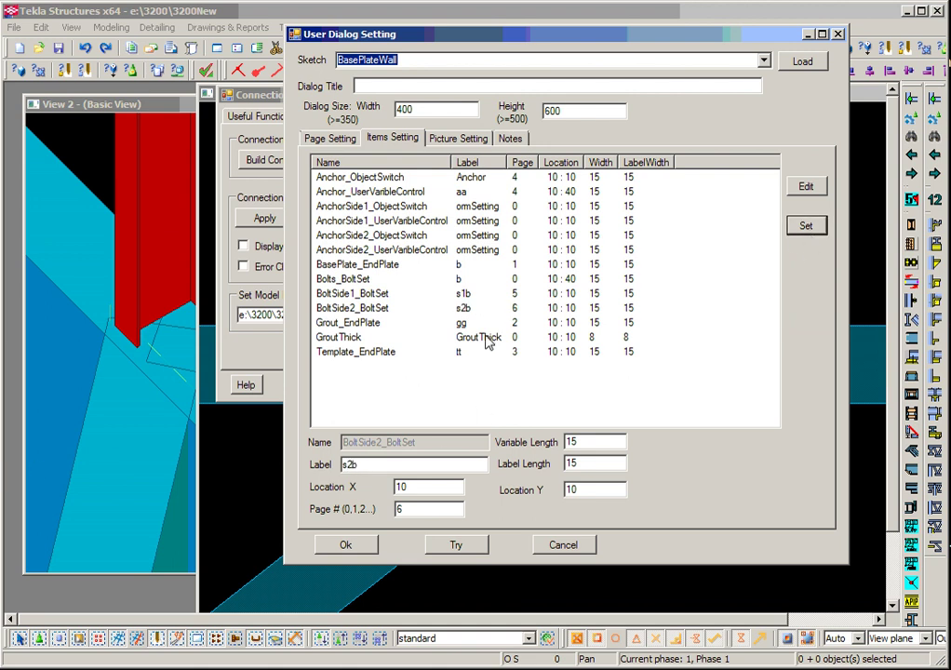
left_click(486, 207)
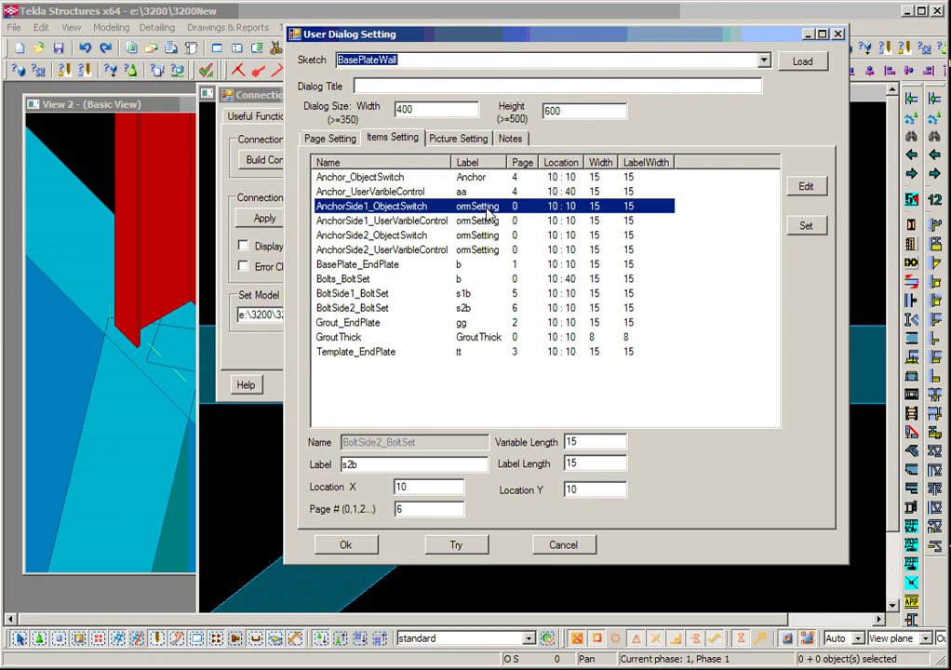
Step: Relabel AnchorSide1_ObjectSwitch as 'S1 Anchor' on page 7
left_click(802, 186)
double_click(402, 509)
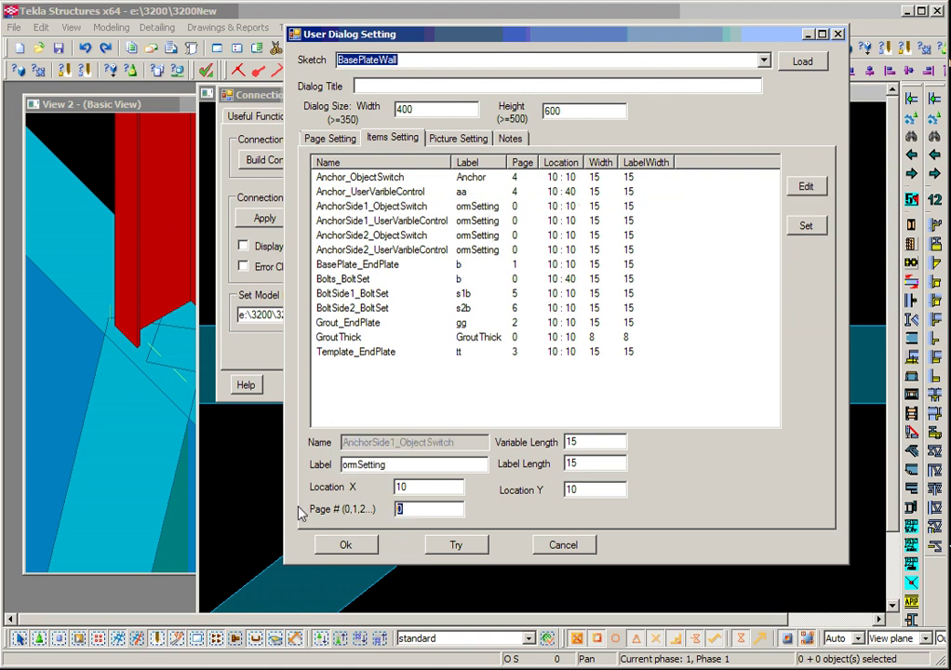
type("7")
left_click_drag(402, 473, 282, 473)
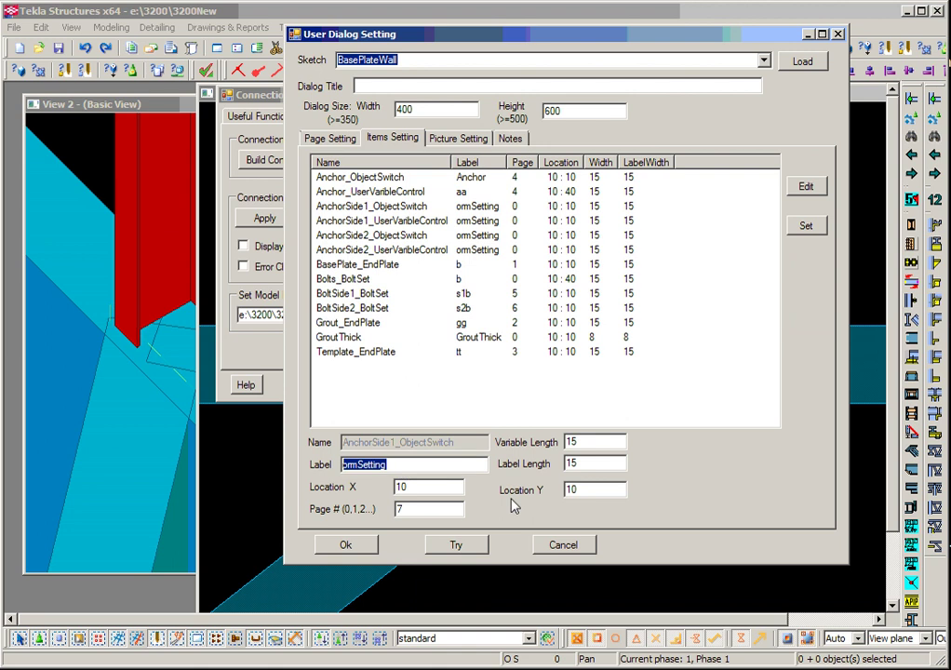
type("S1")
type("Anchor")
left_click(806, 225)
Step: Set AnchorSide1_UserVaribleControl to label s1a, page 7, location 10:40
left_click(428, 221)
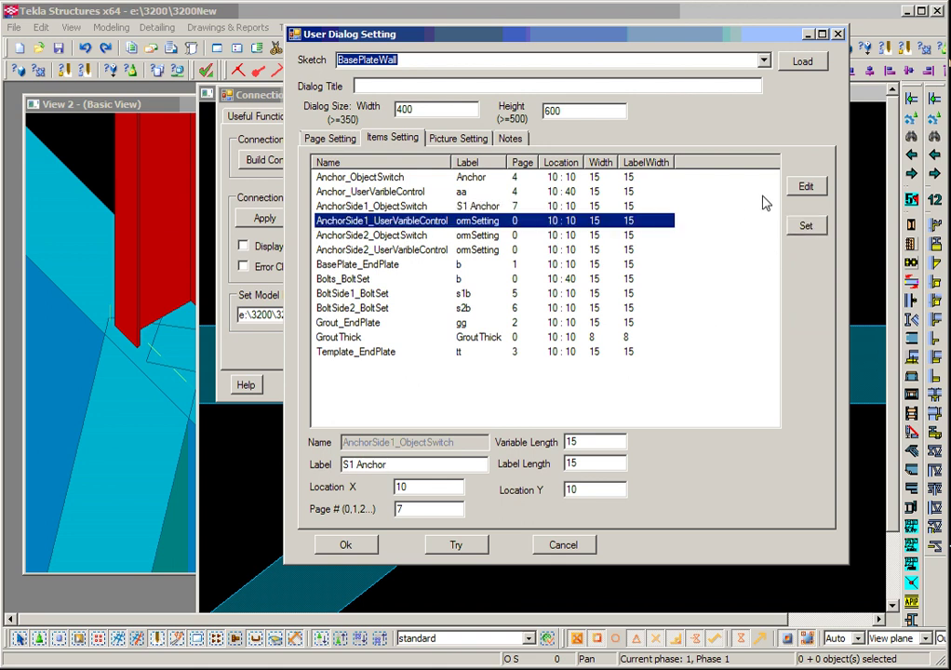
left_click(806, 186)
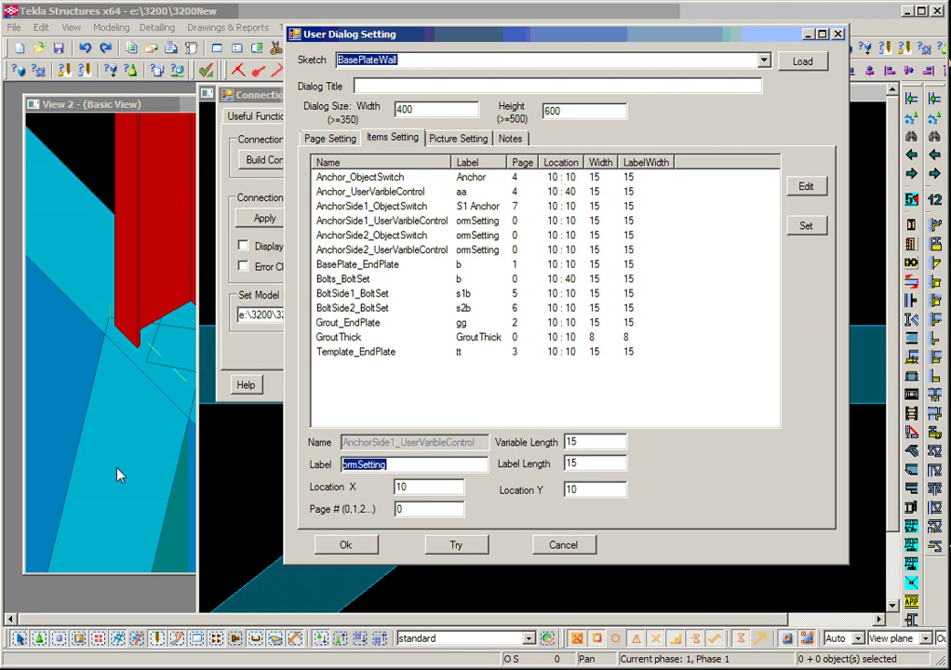
type("s1a")
key("Tab")
key("Tab")
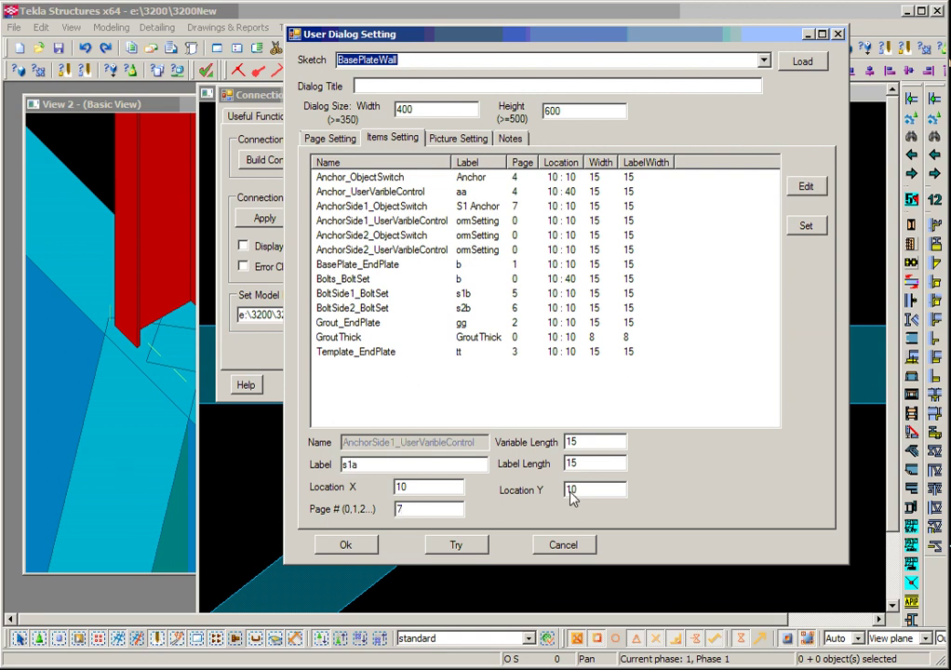
left_click_drag(569, 493, 473, 492)
type("4")
left_click(805, 228)
Step: Relabel AnchorSide2_ObjectSwitch as 's2 Anchor' on page 7
left_click(465, 240)
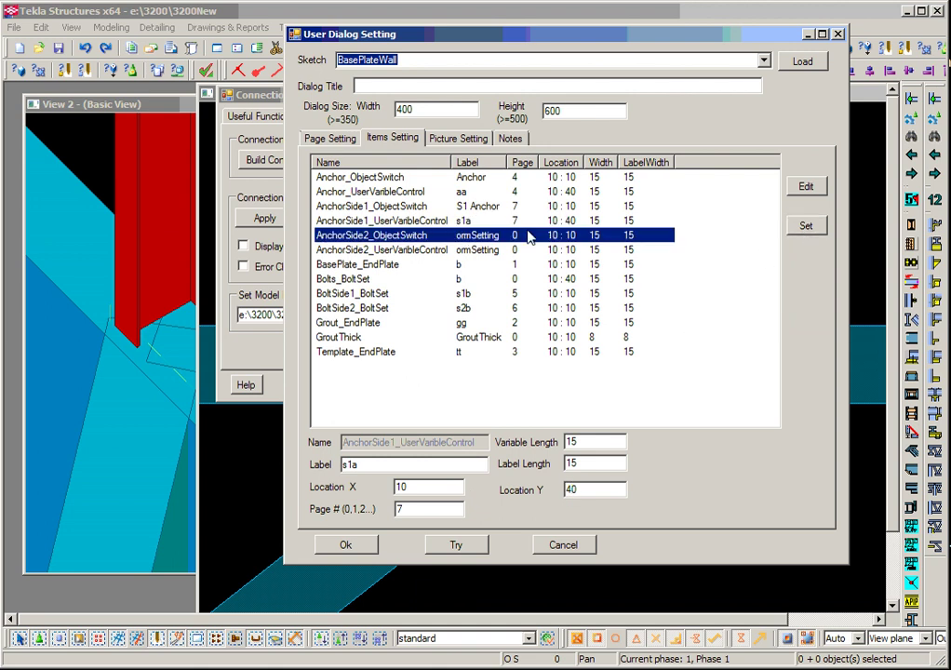
left_click(806, 189)
left_click_drag(383, 470, 119, 476)
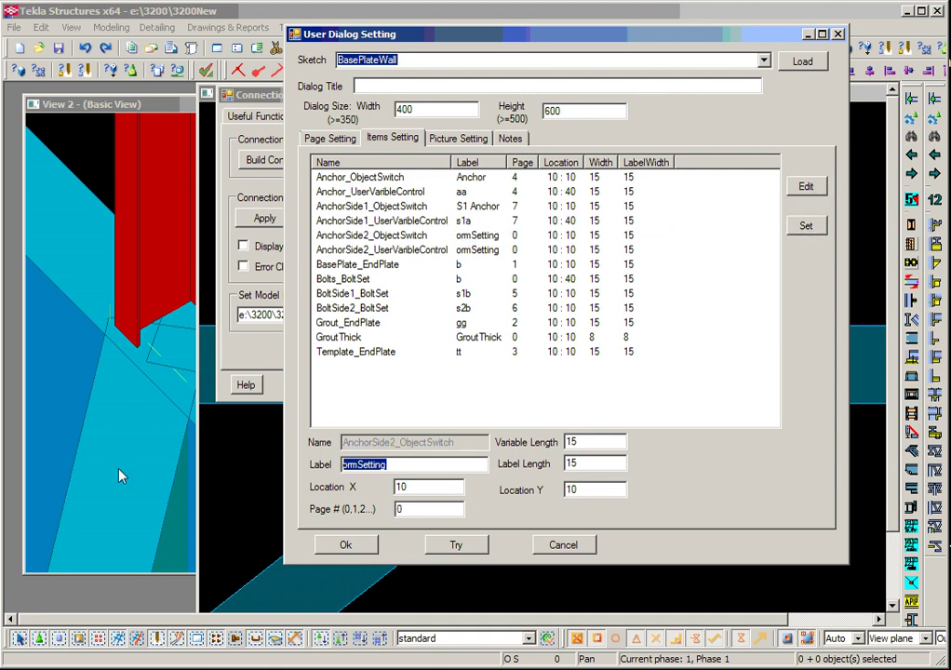
type("s2 Anchor")
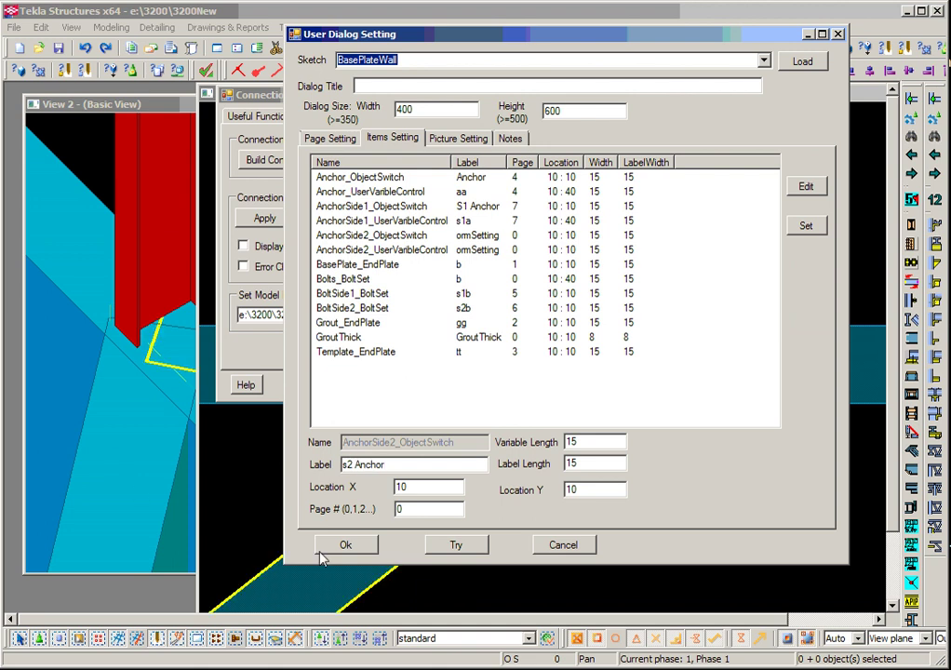
left_click_drag(412, 513, 321, 510)
type("7")
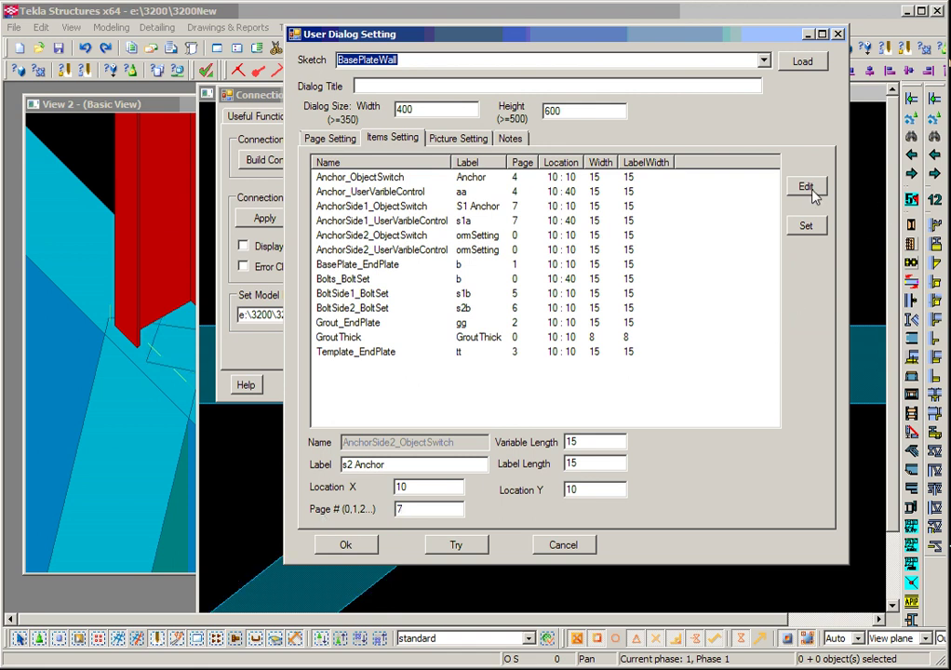
left_click(806, 187)
Step: Start replacing AnchorSide2_UserVaribleControl's label, page and Y location values
left_click(420, 252)
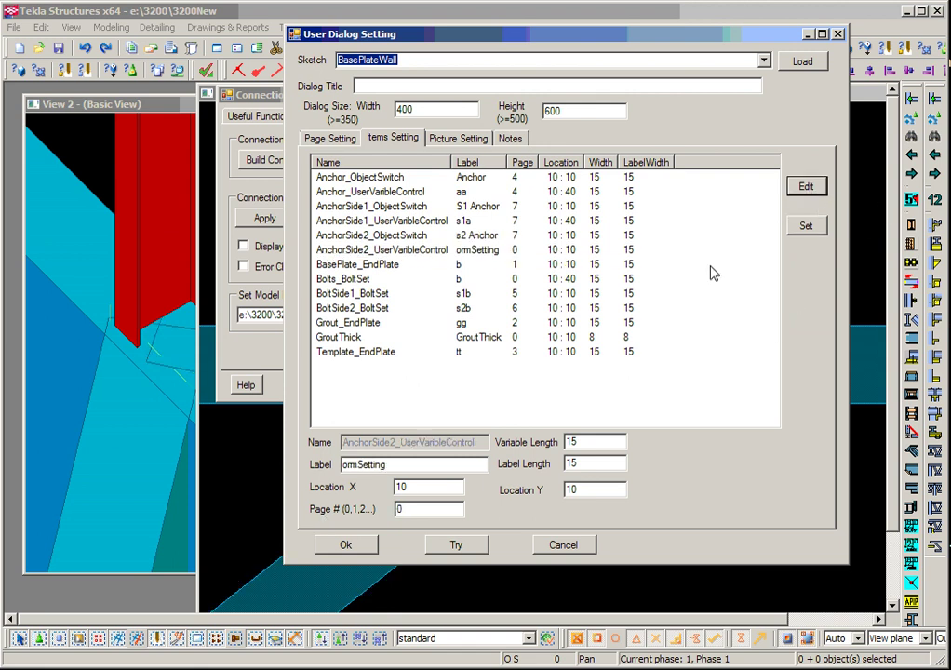
left_click_drag(393, 468, 119, 484)
type("s2A")
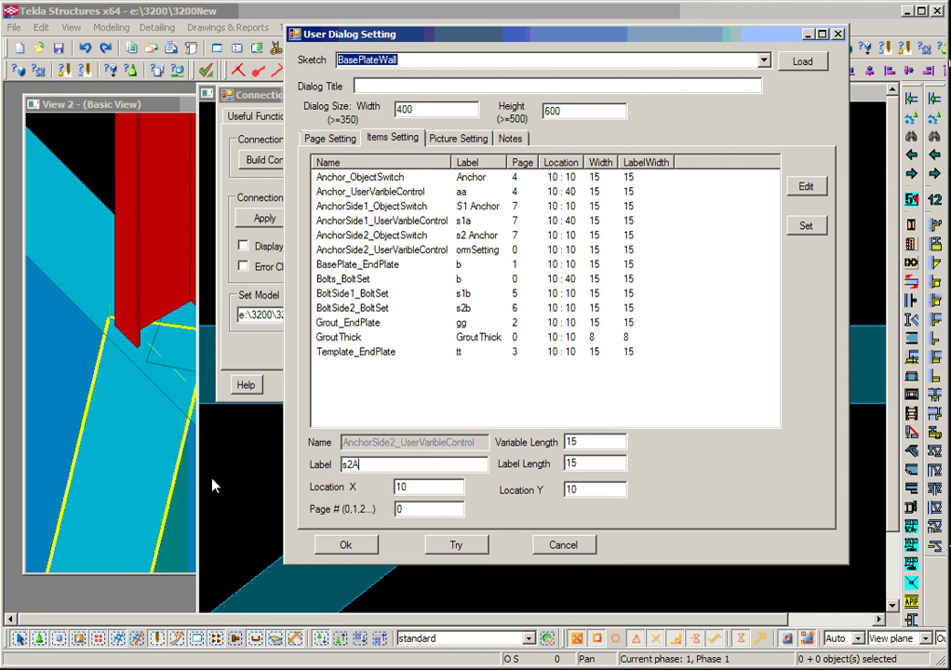
left_click(430, 519)
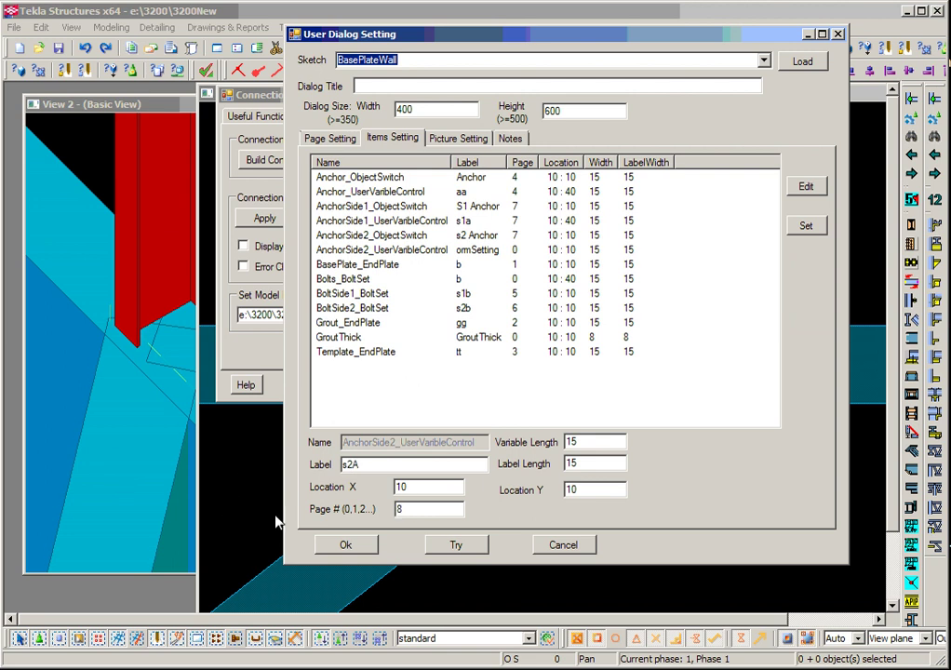
left_click_drag(576, 490, 434, 502)
Step: Finish AnchorSide2_UserVaribleControl as s2A, page 8, location 10:40, and preview the dialog
type("40")
left_click(806, 225)
left_click(460, 546)
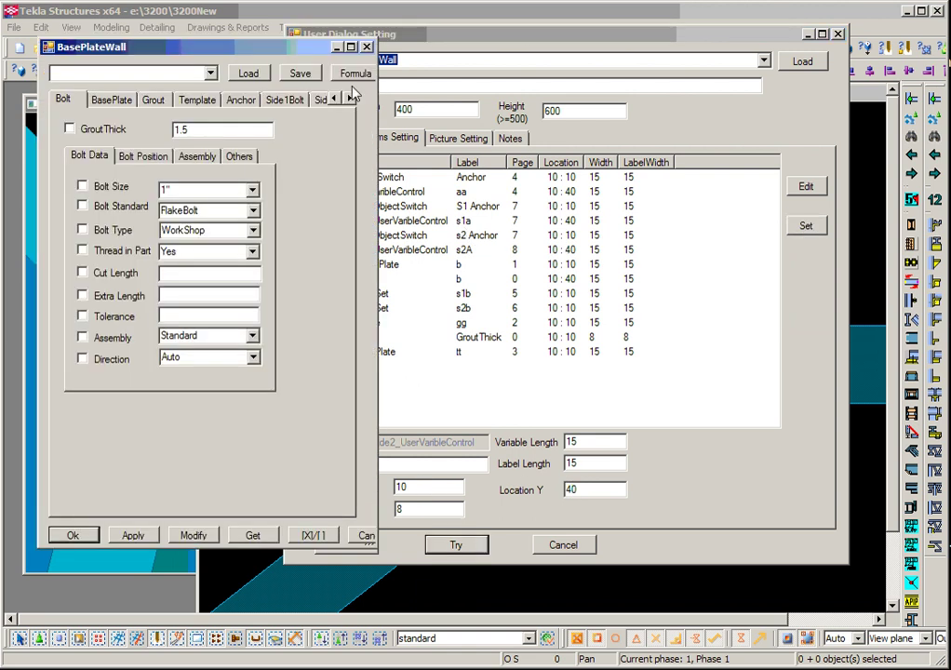
Step: Review the preview's BasePlate, Anchor, Side bolt and Side anchor pages, then accept the customisation
left_click(129, 99)
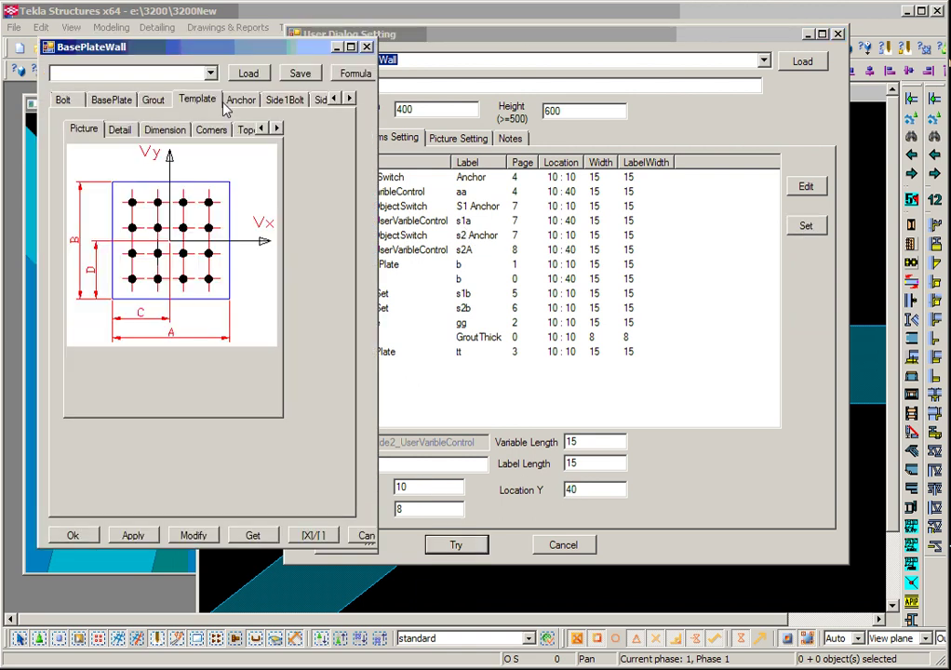
left_click(252, 100)
left_click(284, 99)
left_click(316, 102)
left_click(316, 102)
left_click(314, 101)
left_click(317, 101)
left_click(197, 100)
left_click(157, 99)
left_click(126, 102)
left_click(58, 97)
left_click(81, 537)
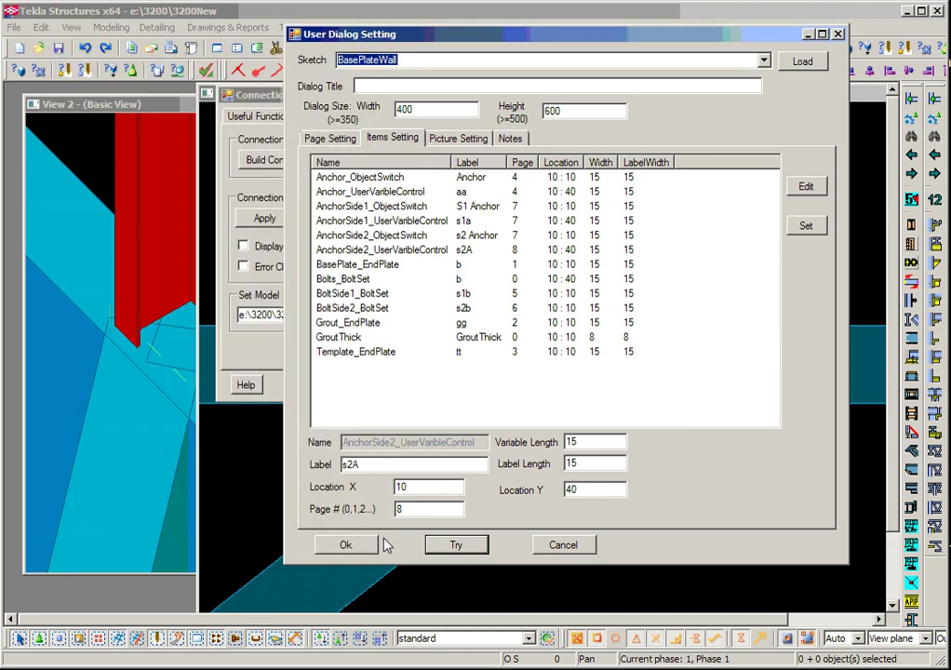
left_click(346, 546)
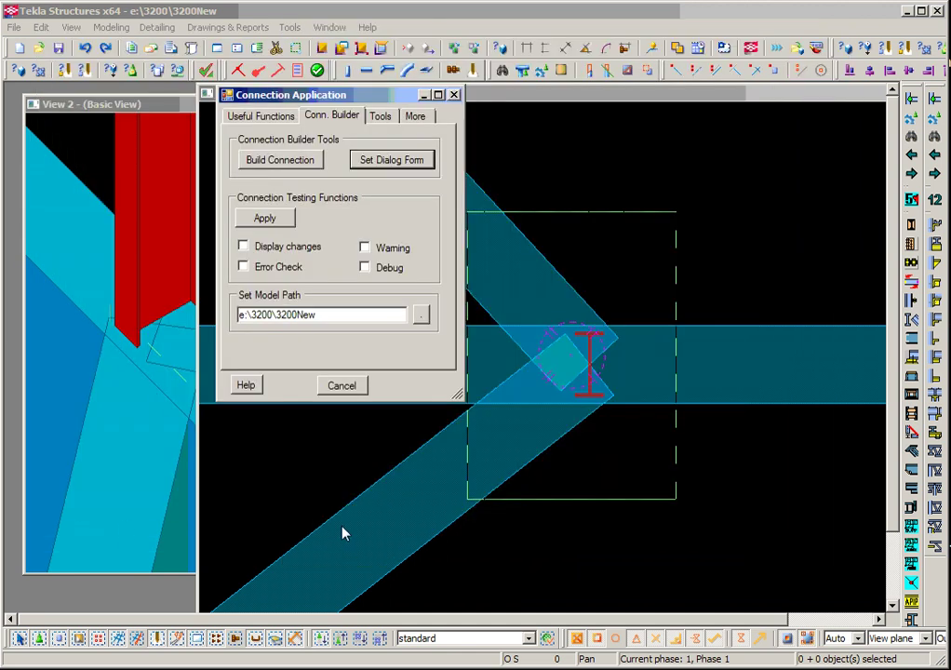
Step: Open the BasePlateWall settings form from the connection sketch list
left_click(270, 115)
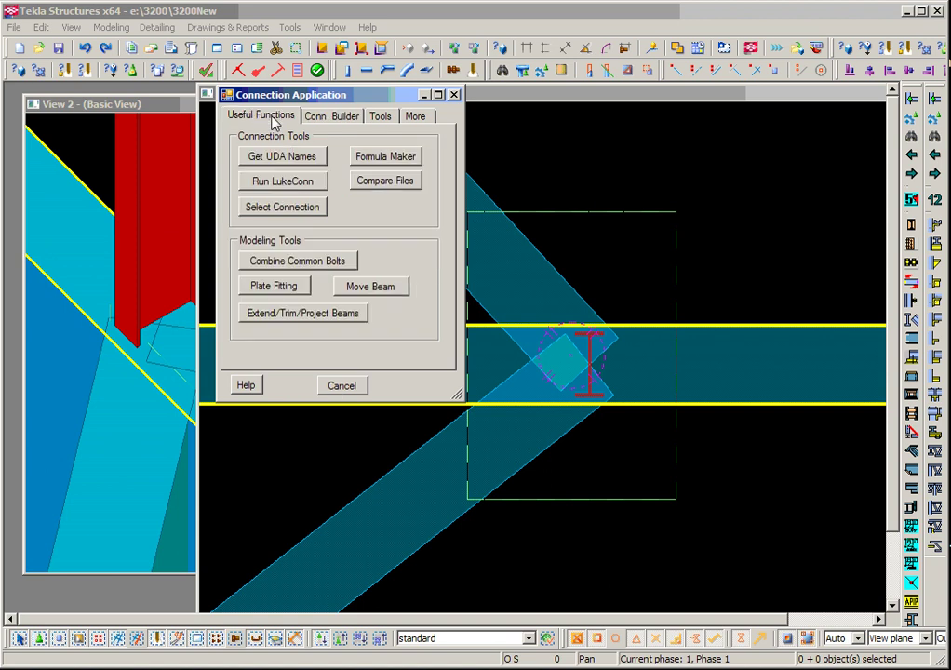
left_click(307, 208)
left_click(294, 160)
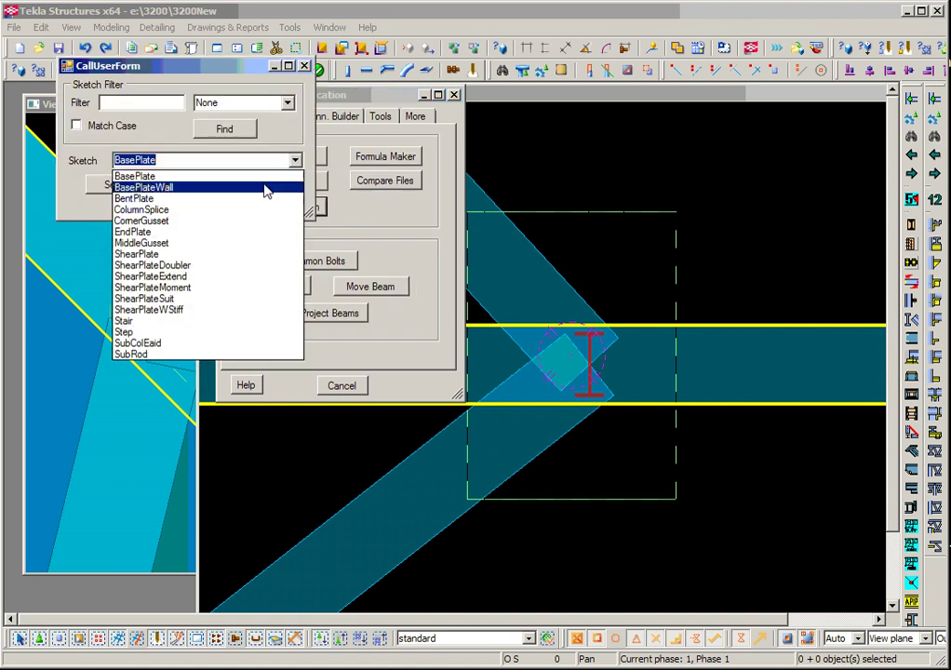
left_click(267, 191)
left_click(124, 191)
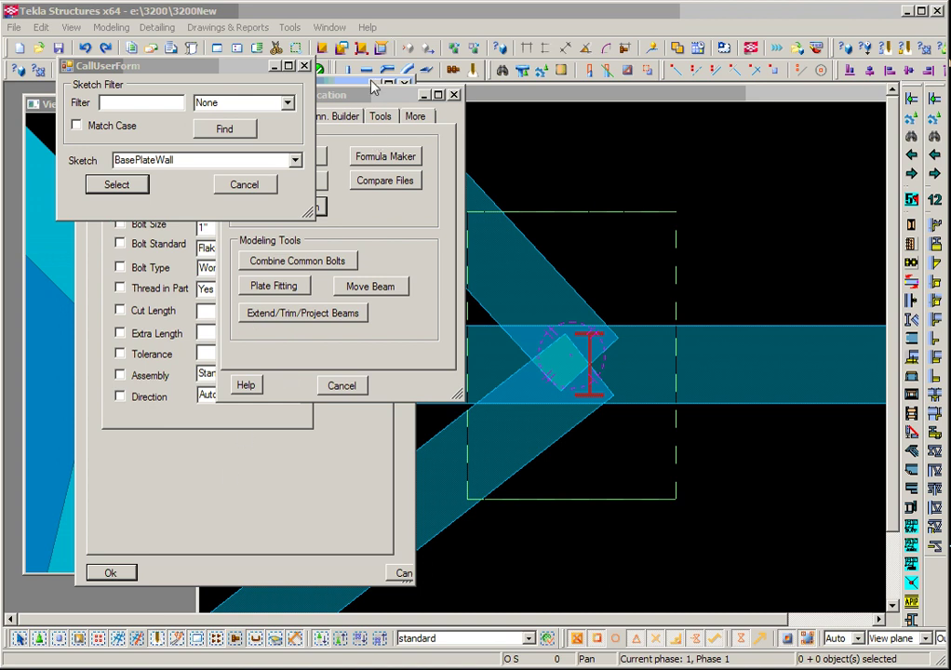
Step: Browse the BasePlate, Grout, Template, Anchor and Side1Bolt pages, then close all connection dialogs
left_click_drag(354, 90, 765, 72)
left_click(560, 120)
left_click(601, 120)
left_click(645, 120)
left_click(688, 120)
left_click(732, 120)
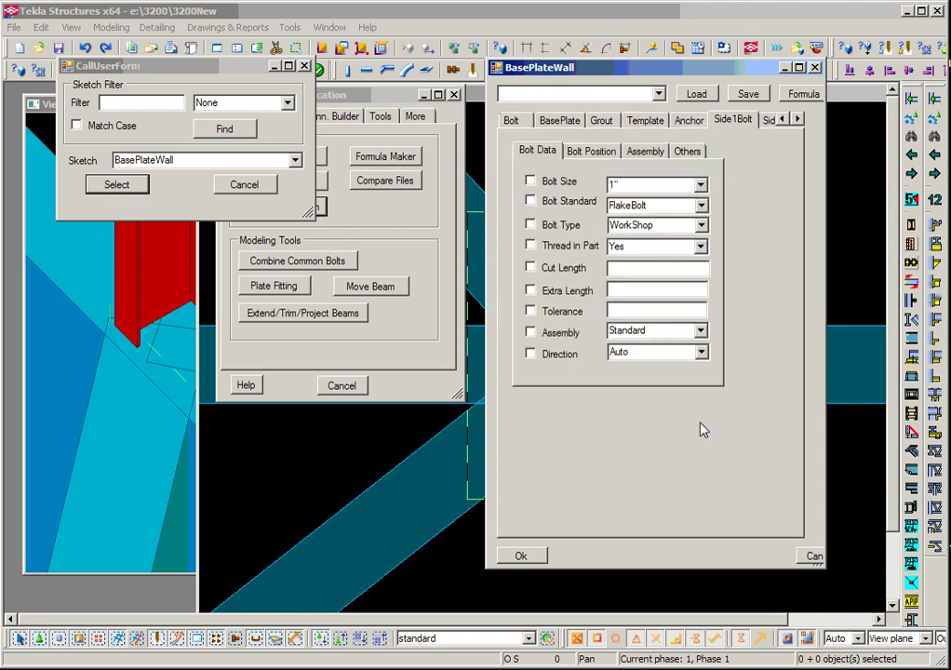
left_click(520, 556)
left_click(341, 386)
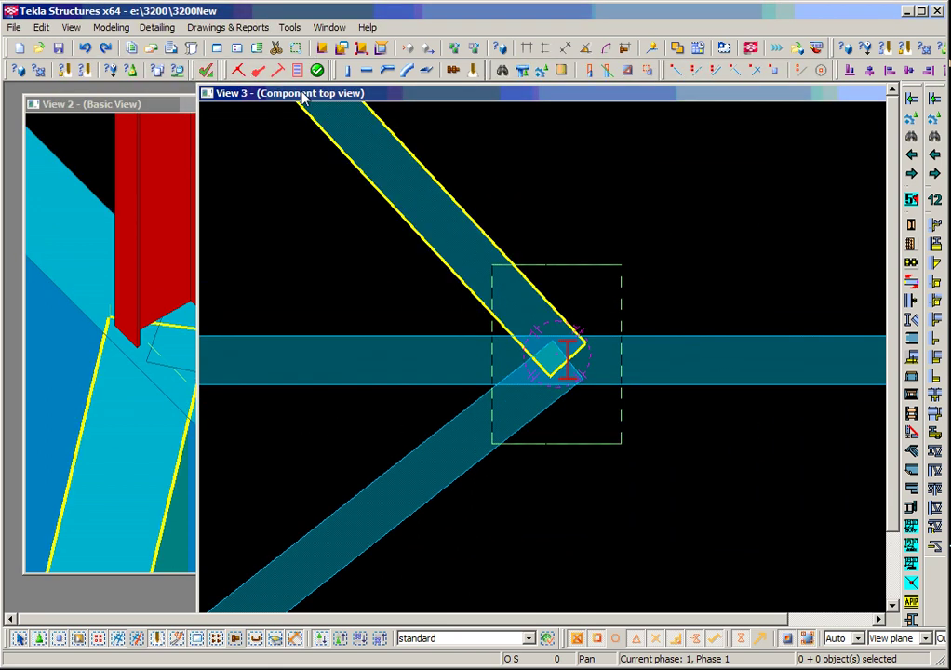
Step: Apply the base plate connection to the column and the lower diagonal beam
left_click(191, 49)
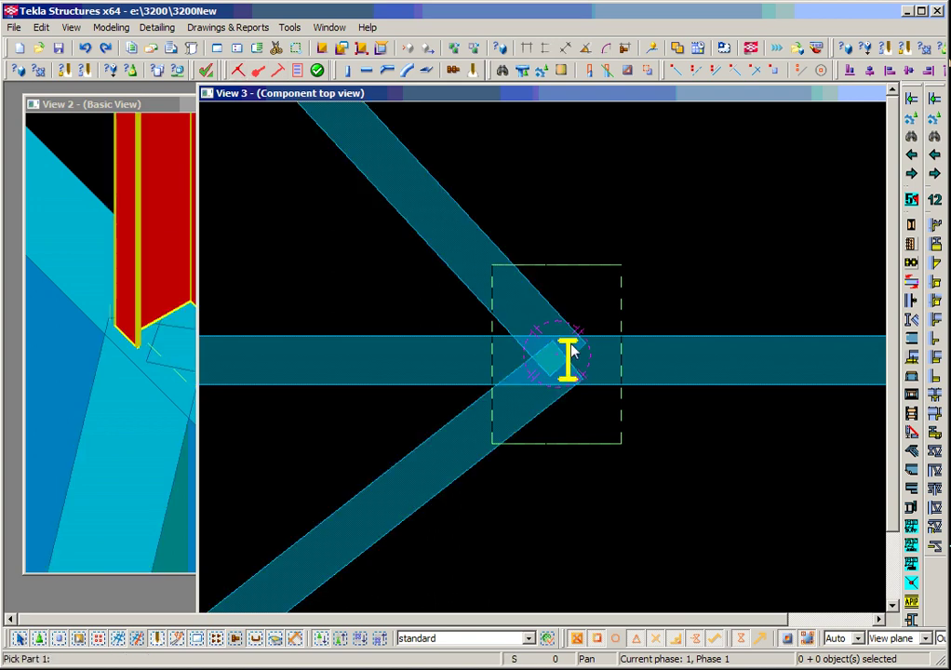
left_click(569, 349)
left_click(467, 415)
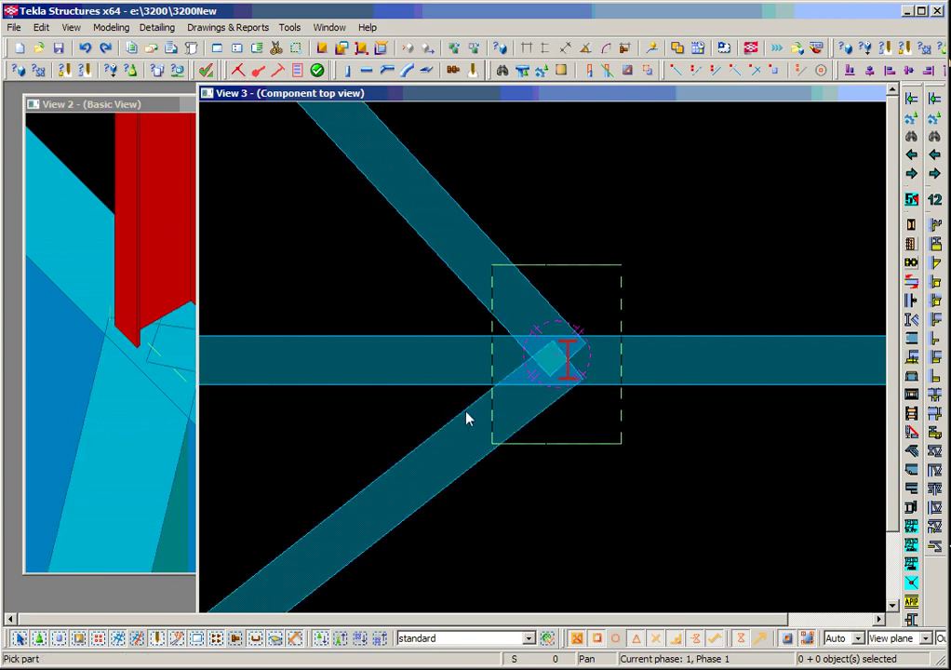
middle_click(359, 299)
scroll(568, 353, "up", 3)
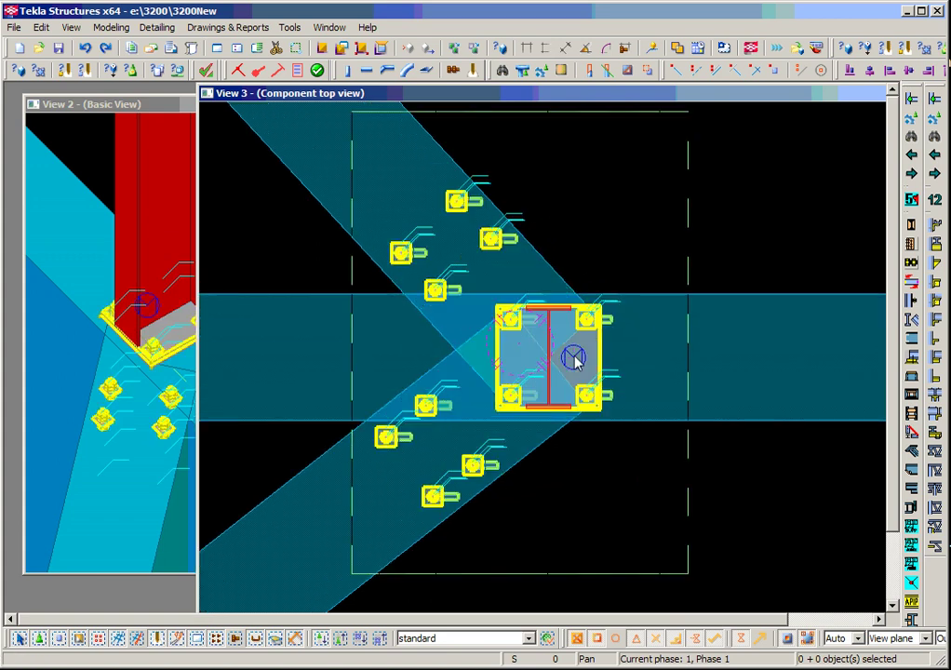
scroll(568, 350, "down", 2)
scroll(547, 334, "up", 1)
scroll(547, 333, "up", 1)
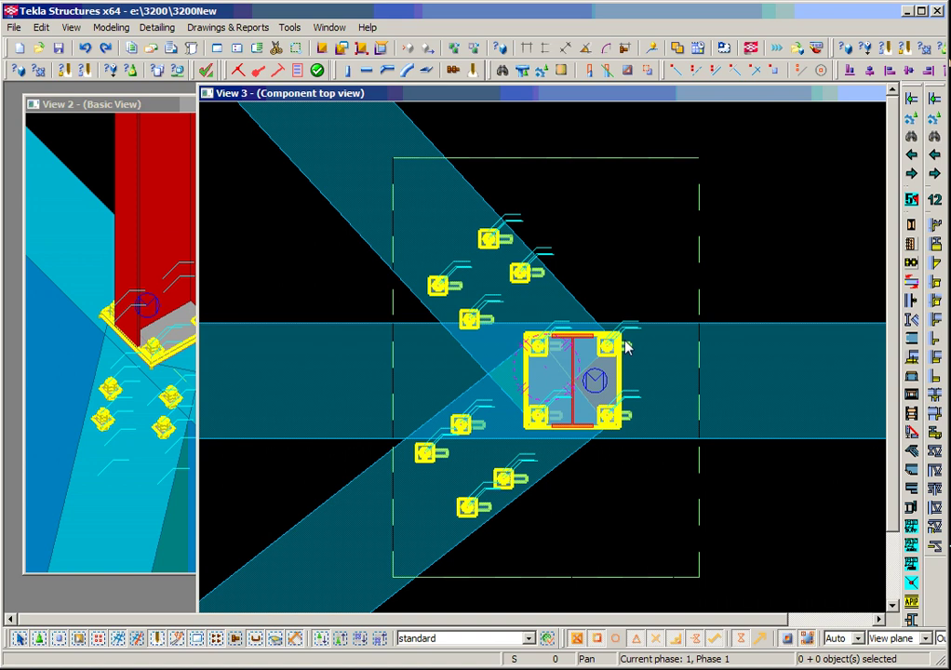
Step: Open the Connection Builder from the connection application's builder tools
left_click(299, 73)
left_click_drag(270, 105, 548, 115)
left_click(416, 131)
left_click(389, 174)
left_click_drag(352, 125, 501, 98)
left_click(516, 123)
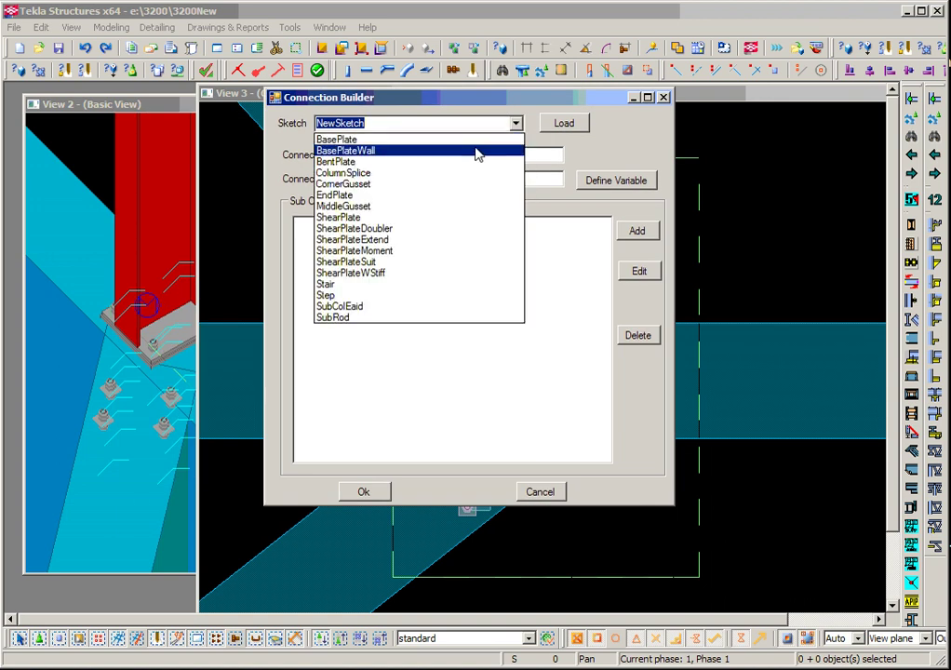
Step: Load the BasePlateWall sketch and connect the BasePlate to bolts Part-6-1 and Part-7-1
left_click(476, 152)
left_click(567, 126)
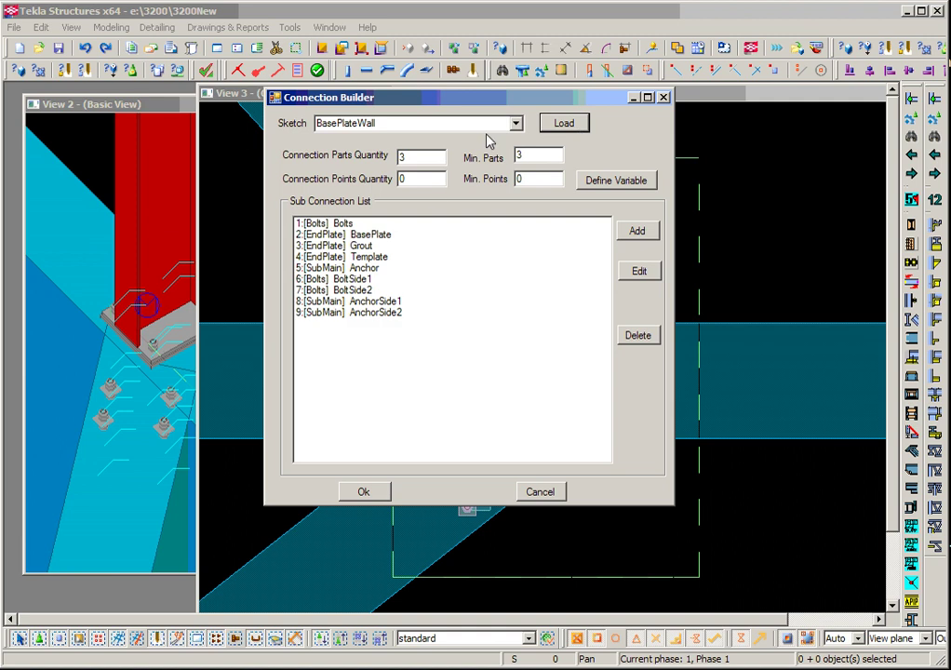
left_click(358, 238)
left_click(652, 271)
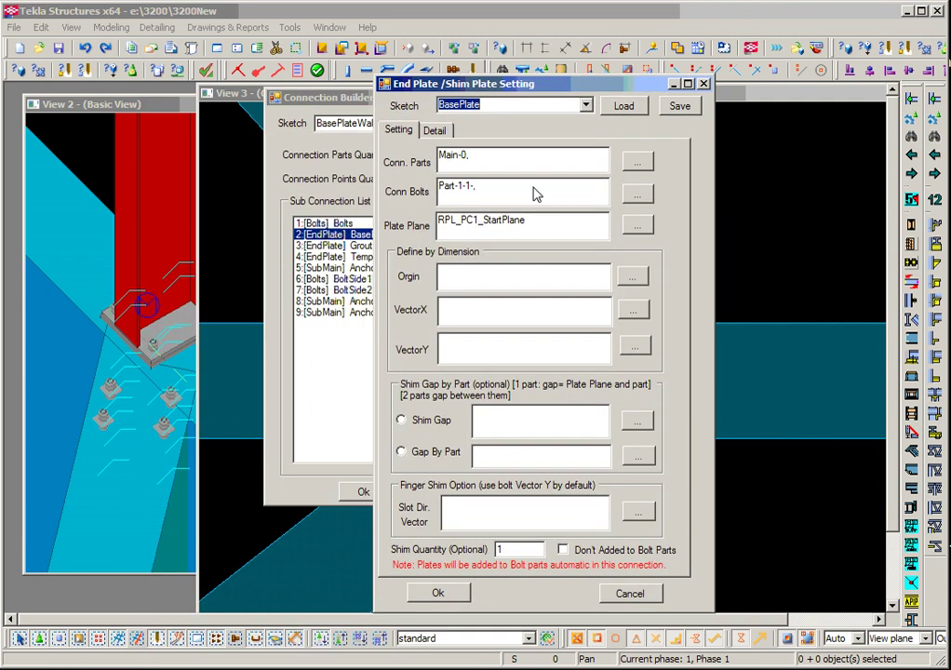
left_click(627, 193)
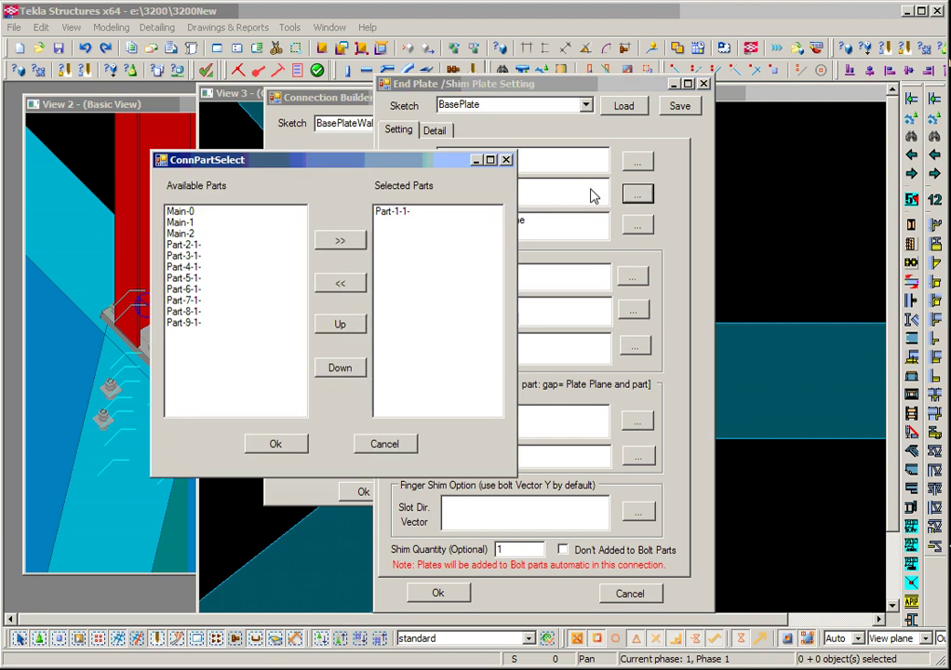
left_click(187, 289)
left_click(341, 240)
left_click(195, 290)
left_click(341, 240)
left_click(275, 444)
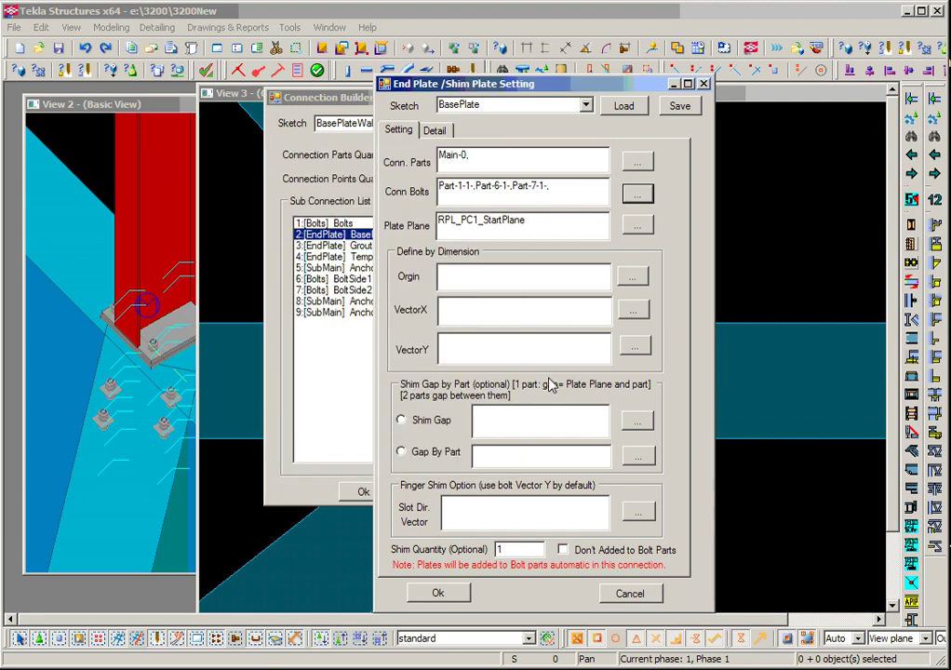
left_click(442, 593)
Step: Connect the Grout sub-connection to bolts Part-6-1 and Part-7-1
left_click(321, 256)
left_click(335, 245)
left_click(639, 270)
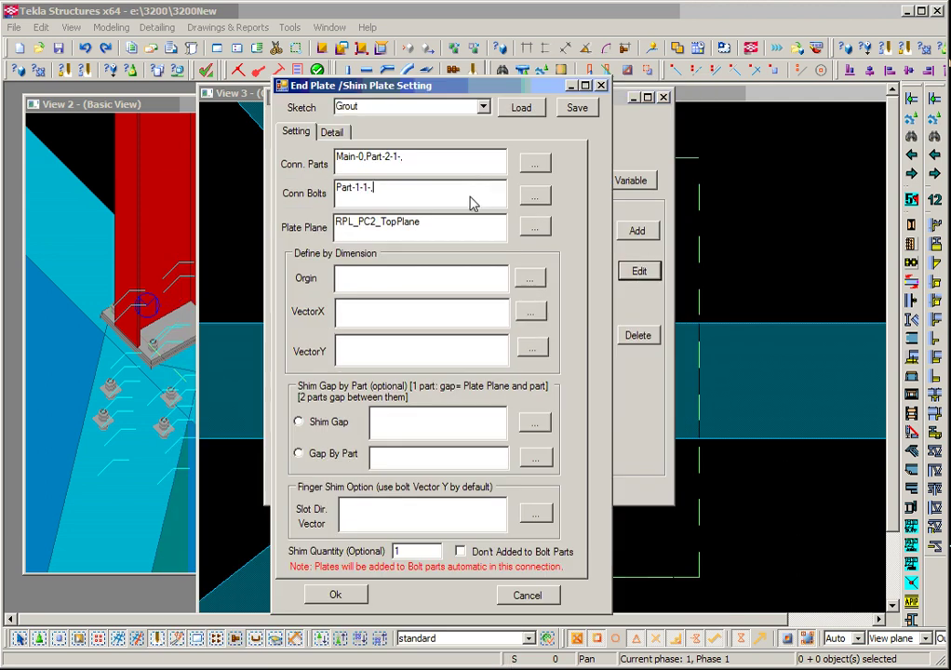
left_click(534, 195)
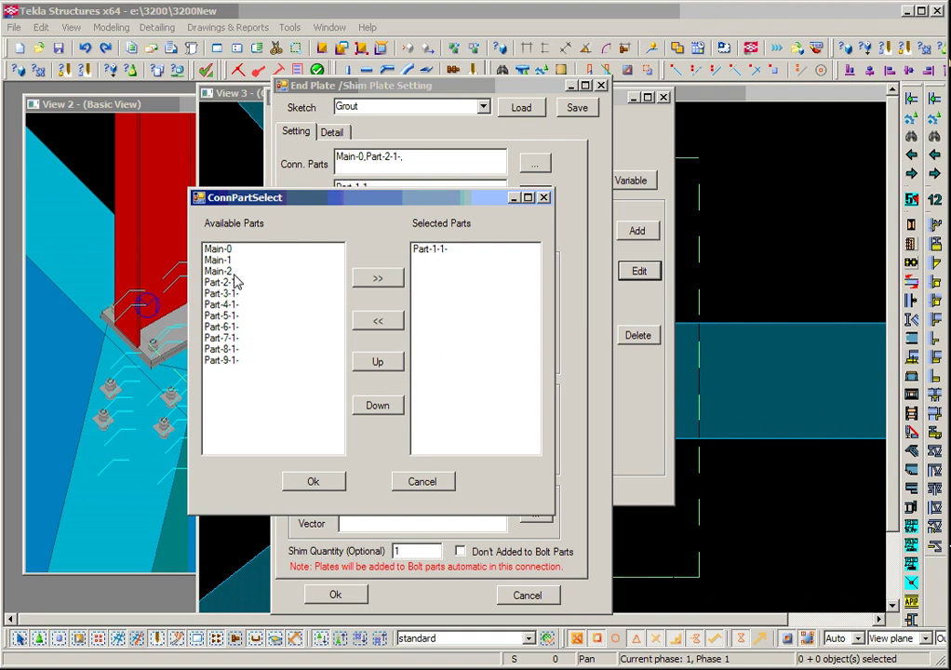
left_click(228, 327)
left_click(368, 279)
left_click(224, 326)
left_click(378, 279)
left_click(313, 481)
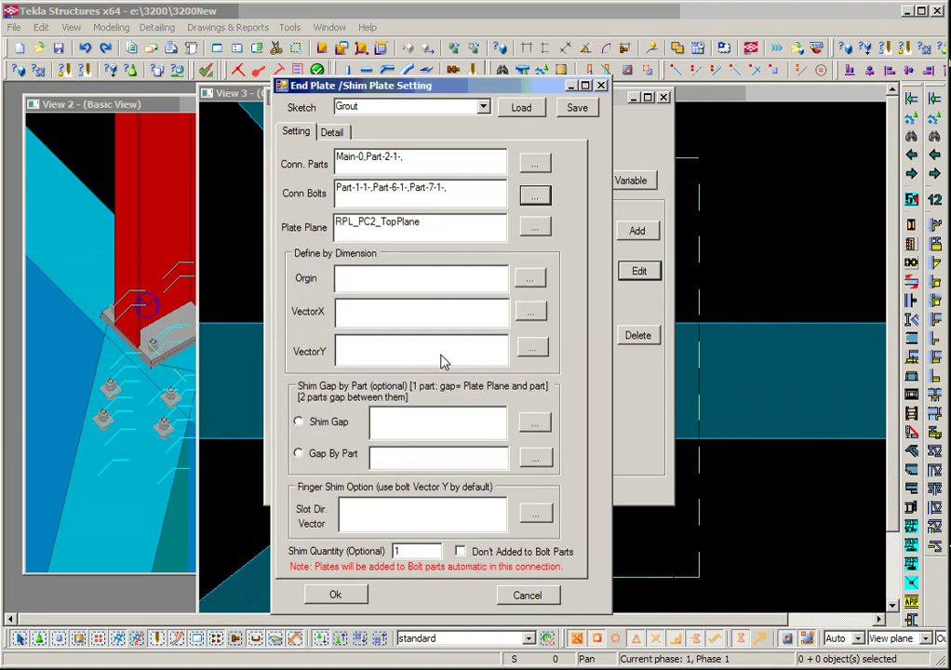
left_click(336, 594)
Step: Connect the Template to bolts Part-6-1 and Part-7-1, then close the Connection Builder
left_click(376, 258)
left_click(639, 270)
left_click_drag(361, 213, 365, 58)
left_click(341, 171)
left_click(476, 172)
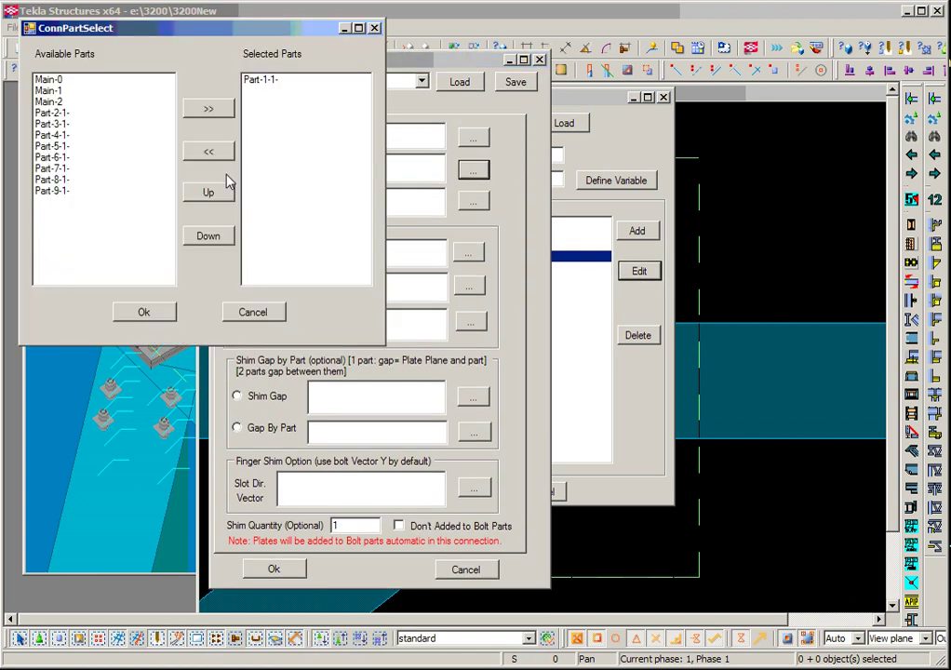
left_click(65, 156)
left_click(191, 110)
left_click(66, 156)
left_click(210, 109)
left_click(144, 311)
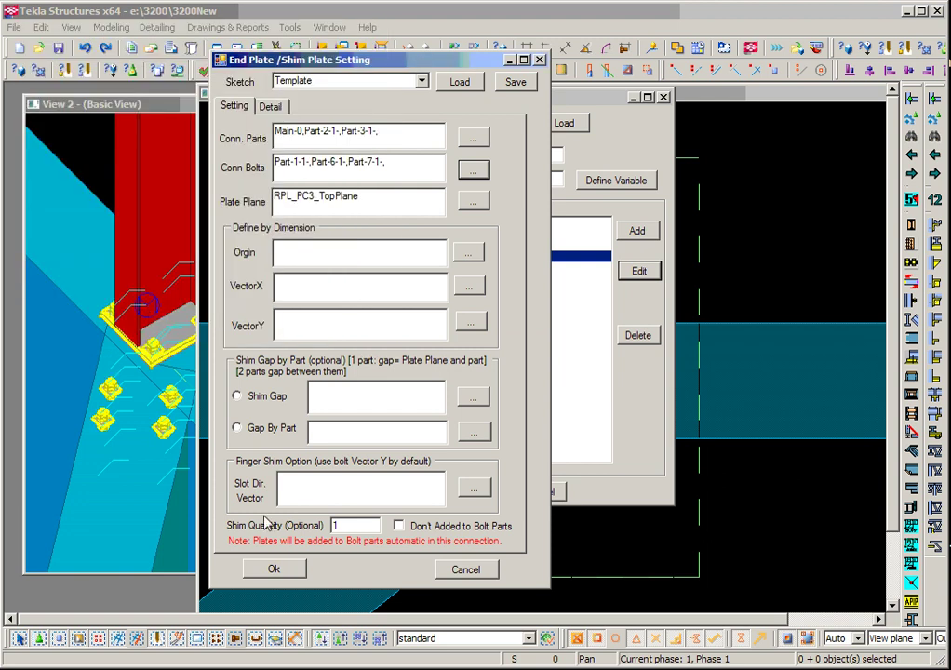
left_click(274, 568)
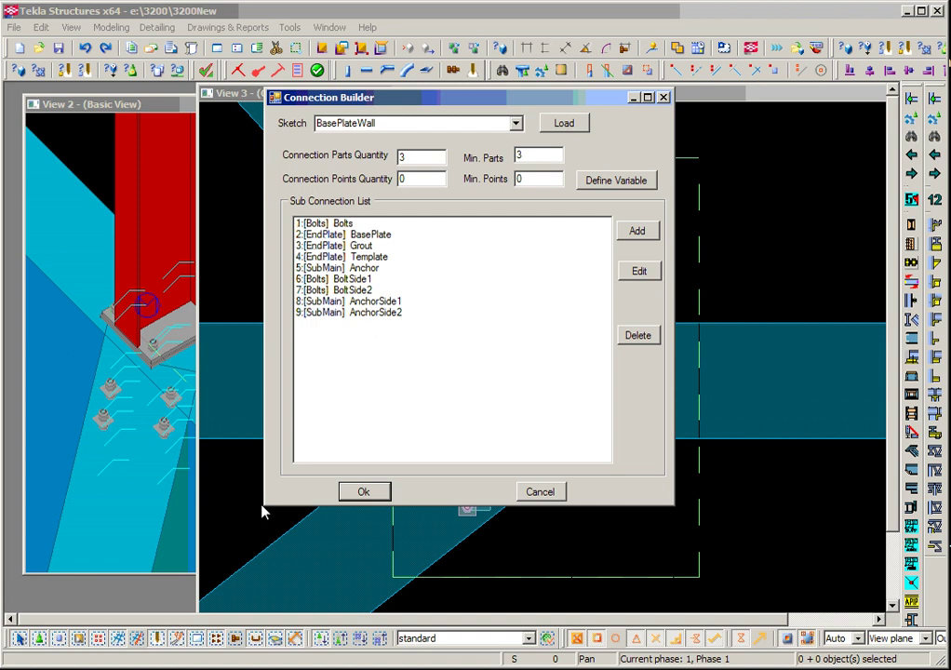
key("Return")
Step: Close the connection application and check the connection's settings without changing them
left_click(428, 400)
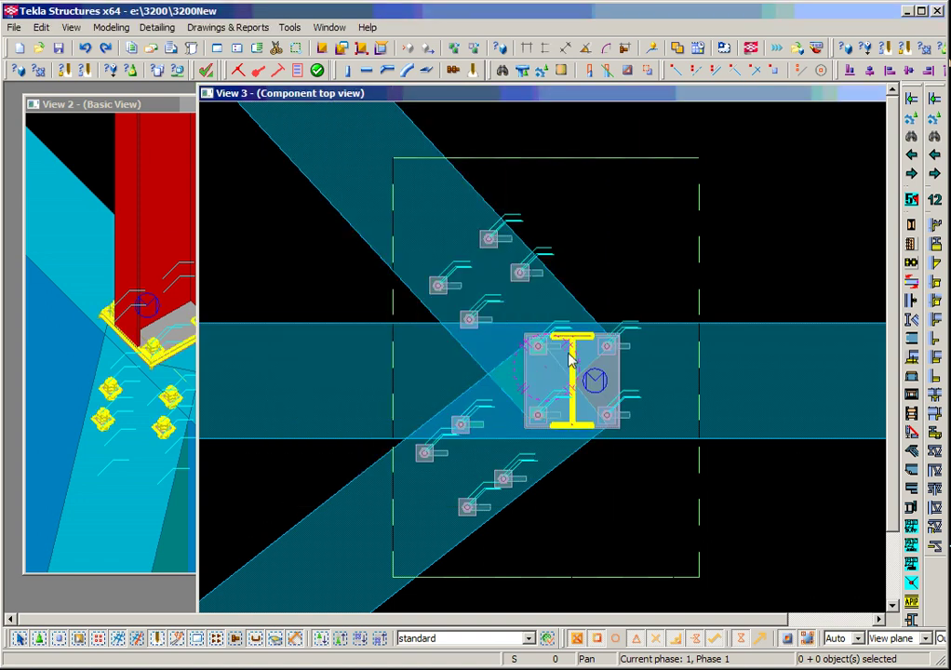
double_click(620, 361)
left_click(168, 498)
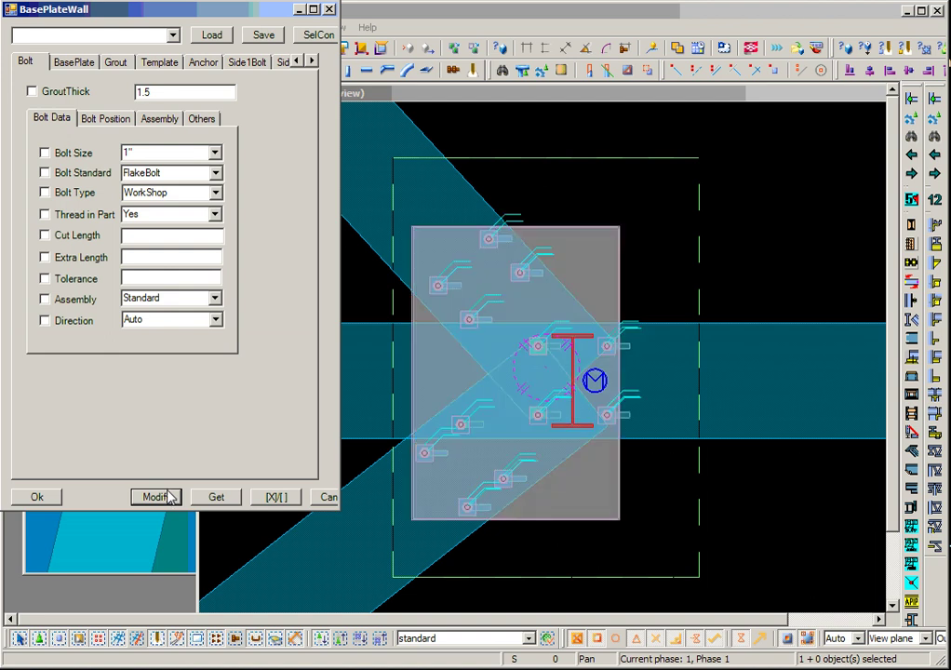
left_click(325, 499)
Step: Recentre the view on the plate and open its BasePlateWall settings on the BasePlate page
scroll(569, 502, "up", 2)
scroll(595, 526, "down", 2)
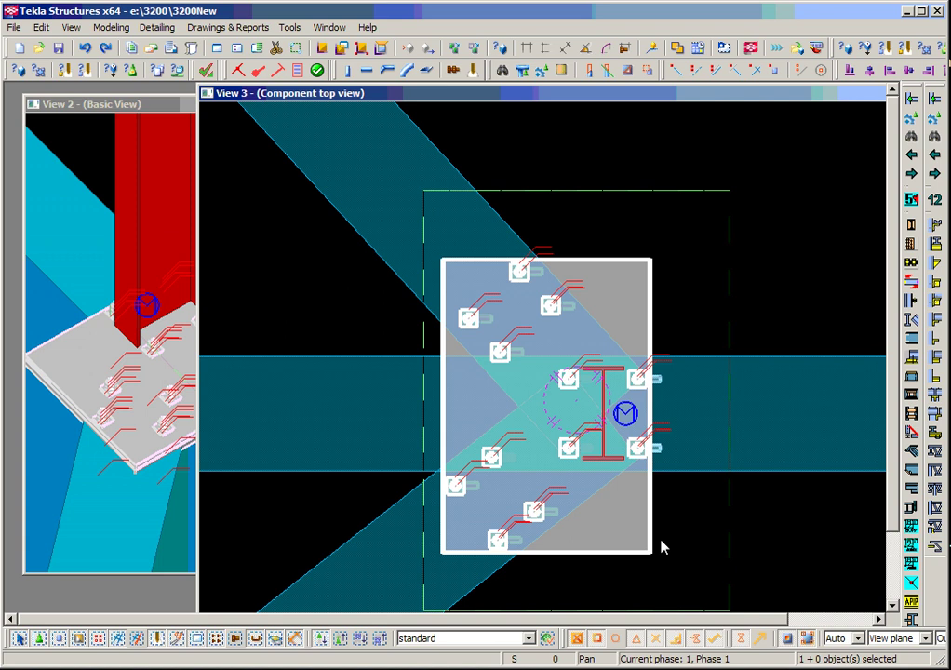
scroll(625, 547, "down", 1)
middle_click_drag(625, 547, 582, 431)
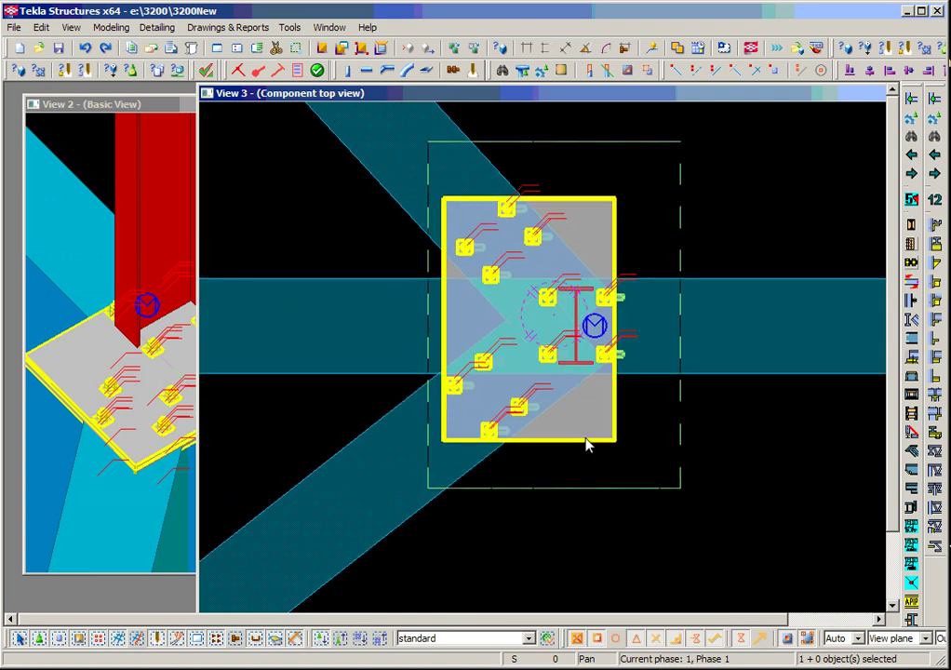
double_click(587, 445)
middle_click_drag(654, 445, 777, 456)
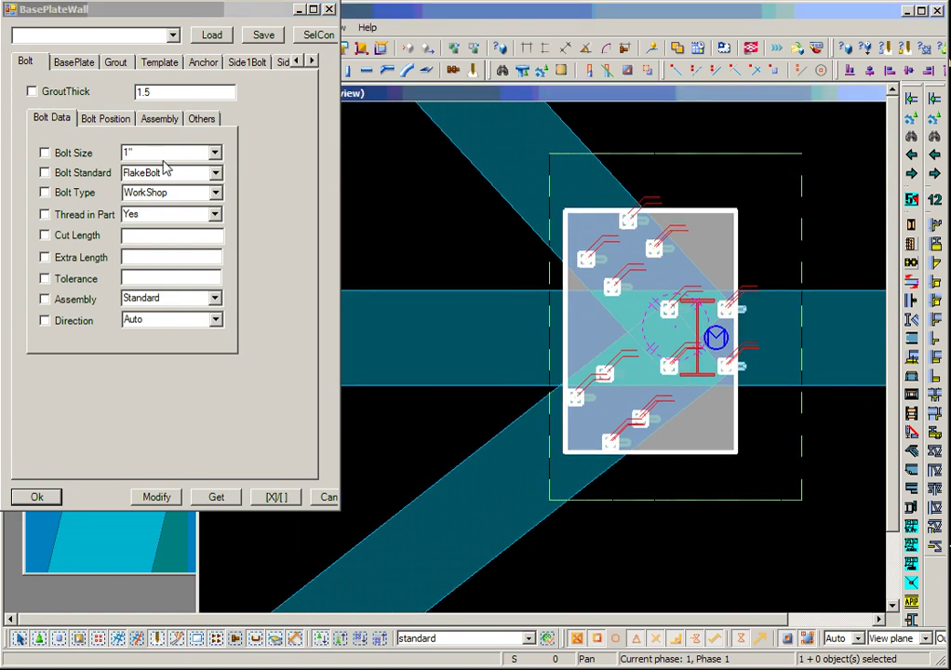
left_click(84, 66)
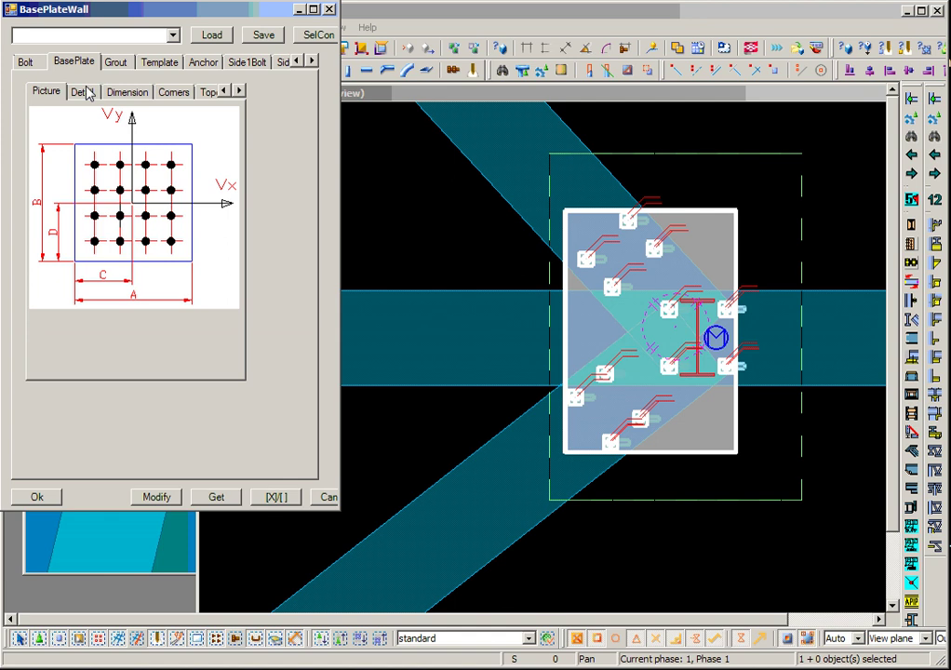
Step: Enable Shape For Bolts on the BasePlate Detail tab and apply it to the connection
left_click(84, 93)
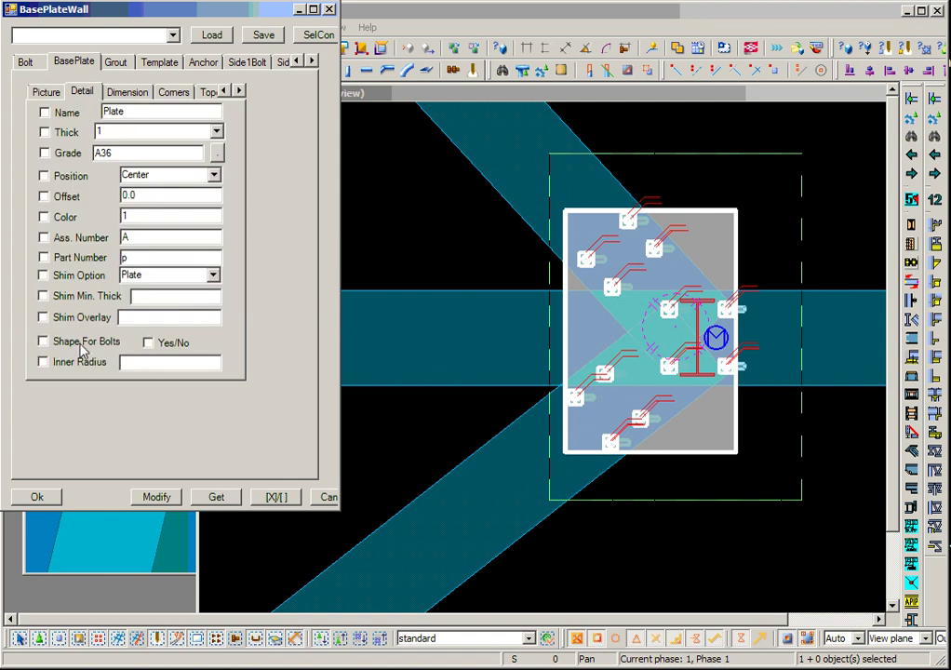
left_click(149, 343)
left_click(168, 499)
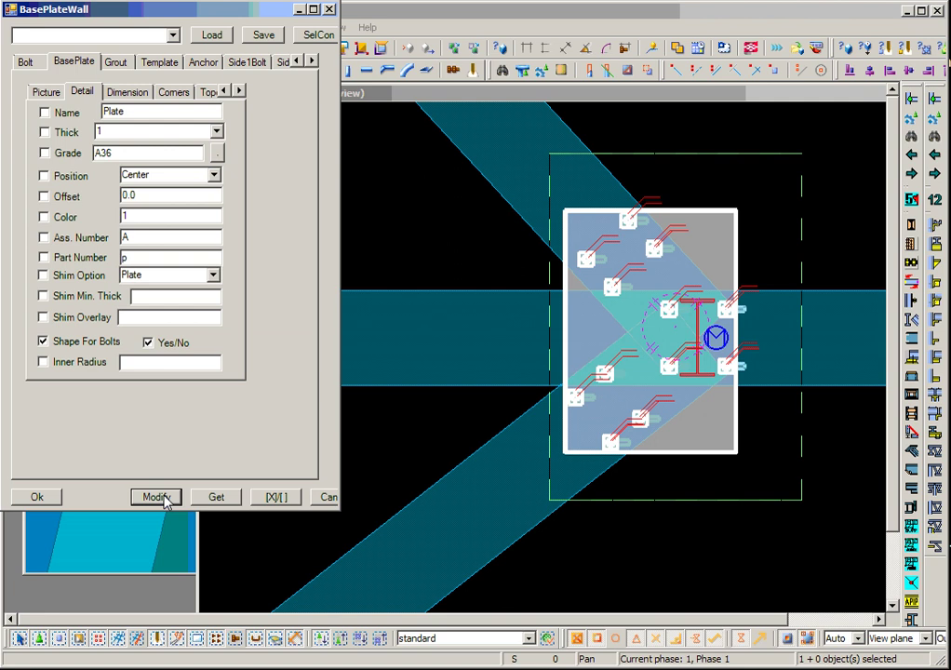
left_click(154, 497)
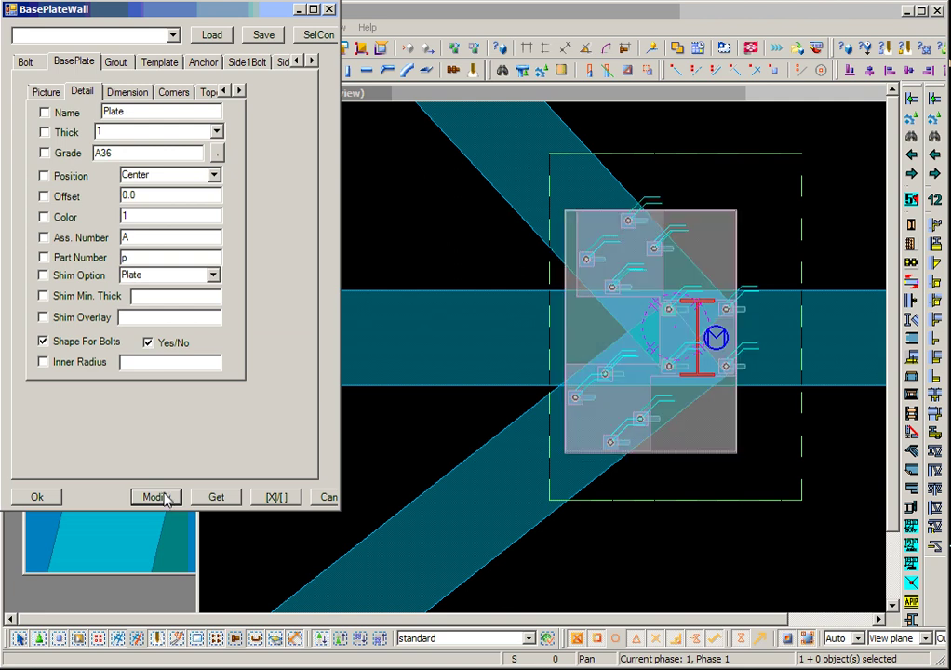
scroll(686, 323, "up", 2)
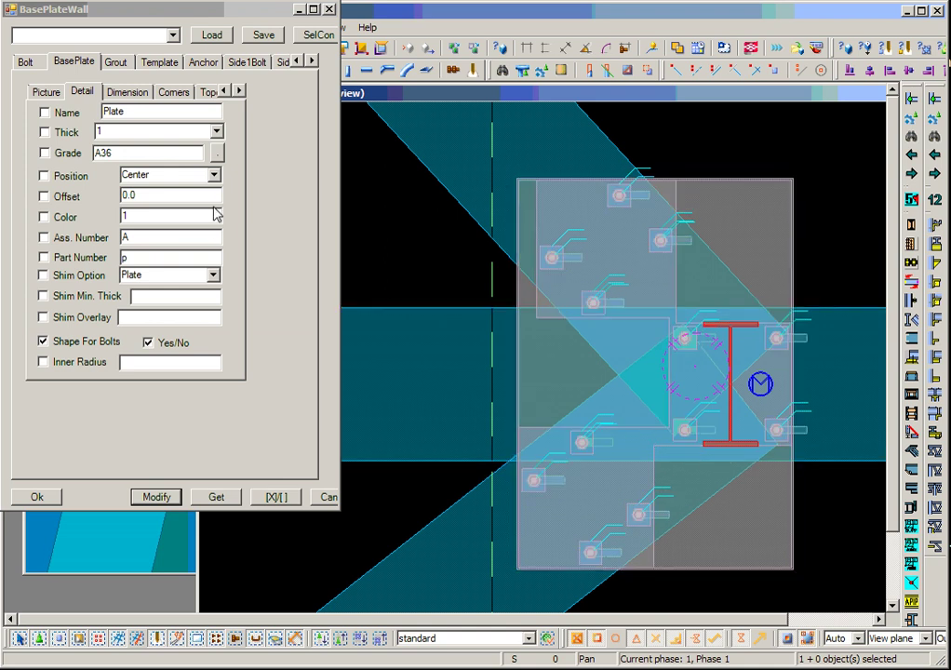
left_click(134, 93)
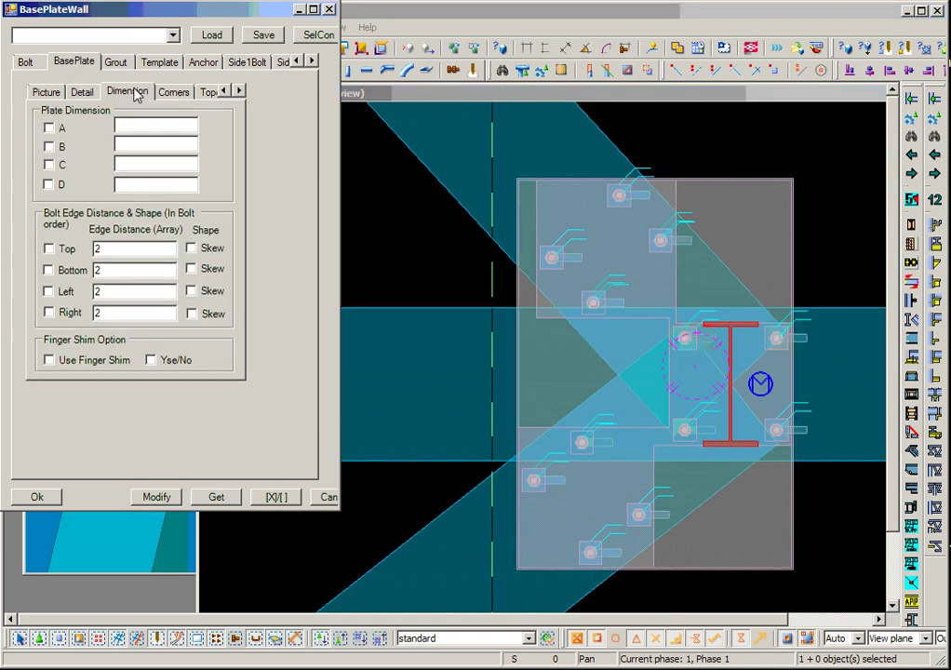
Step: Tick Skew for the top, bottom, left and right plate edges and apply with Modify
left_click(191, 248)
left_click(192, 269)
left_click(191, 291)
left_click(192, 313)
left_click(163, 500)
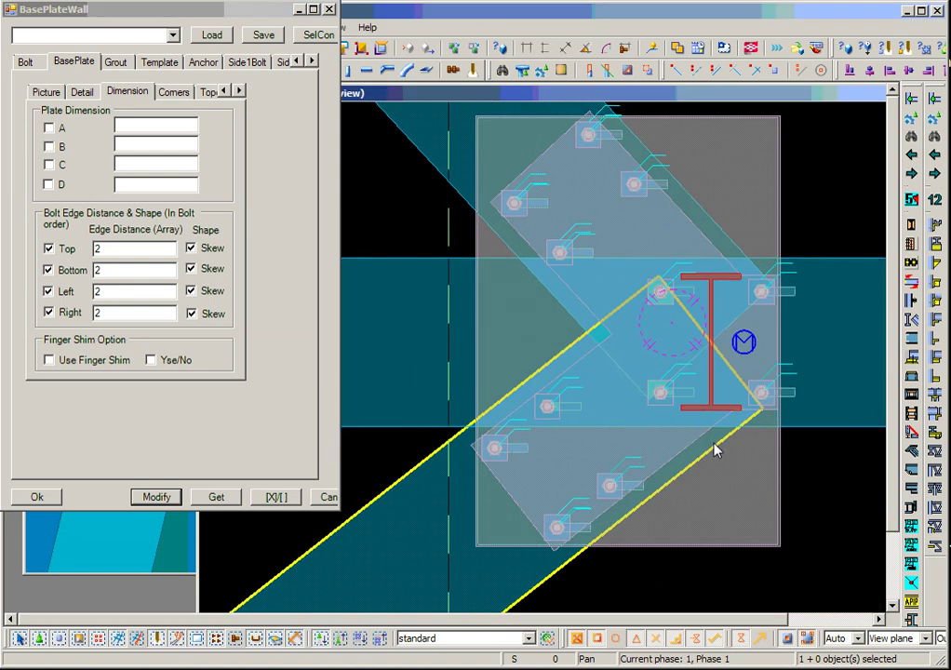
Step: Select the base plate connection in the model and return to the BasePlate settings
scroll(715, 444, "up", 2)
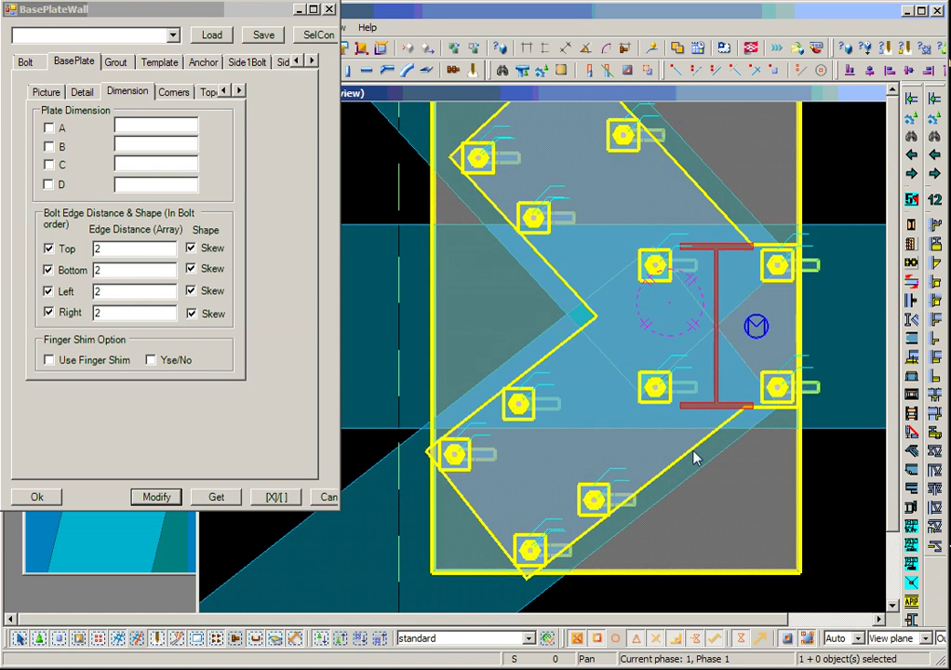
scroll(709, 469, "up", 1)
scroll(695, 487, "down", 2)
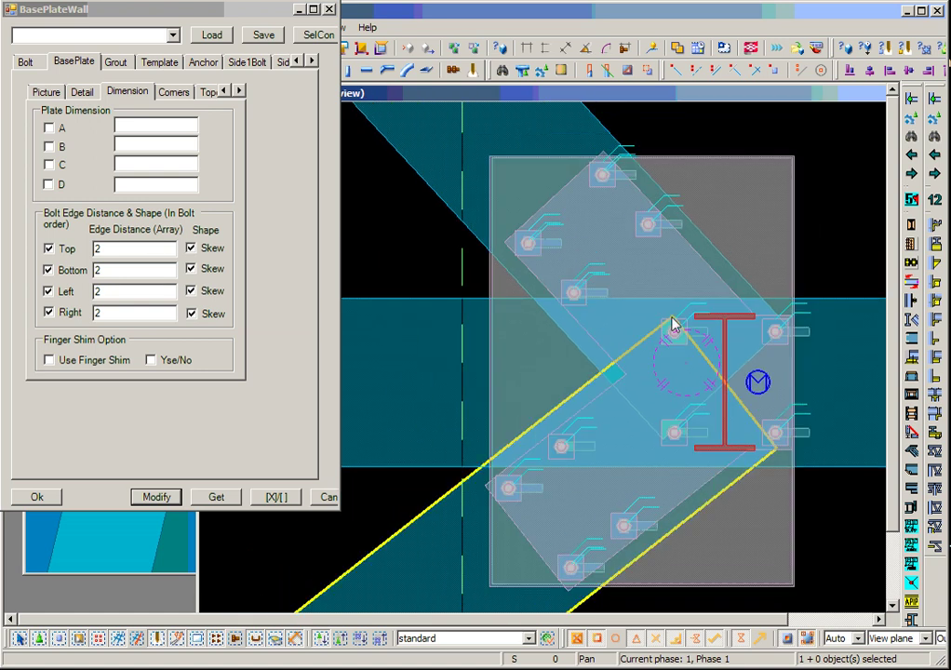
left_click(709, 279)
middle_click_drag(724, 284, 709, 277)
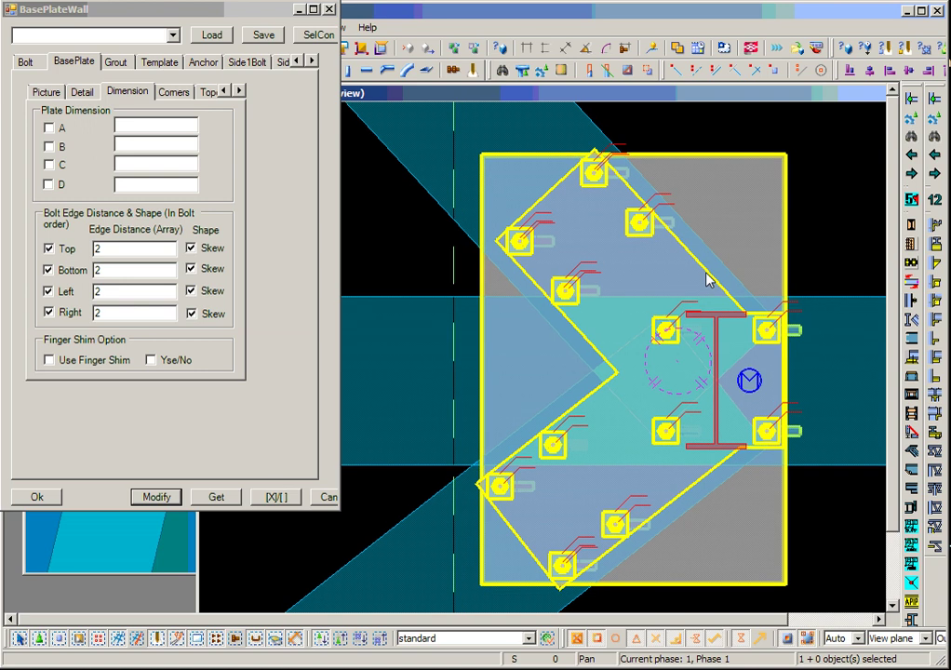
left_click(115, 253)
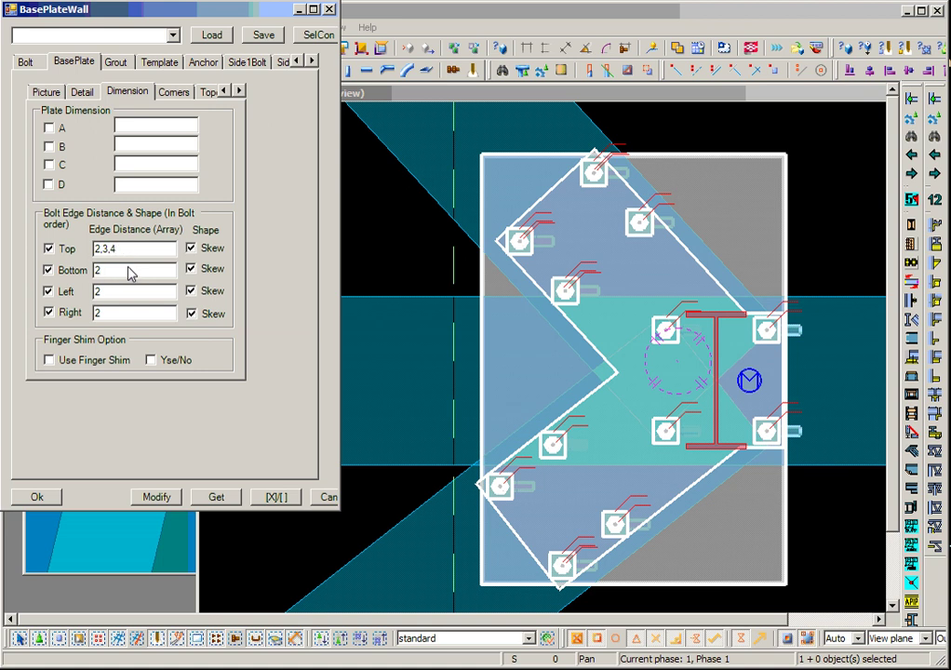
Step: Enter edge distances 2,3,4 for the plate edges and apply them with Modify
type(",3,4")
left_click(120, 296)
type(",3,4")
left_click(160, 497)
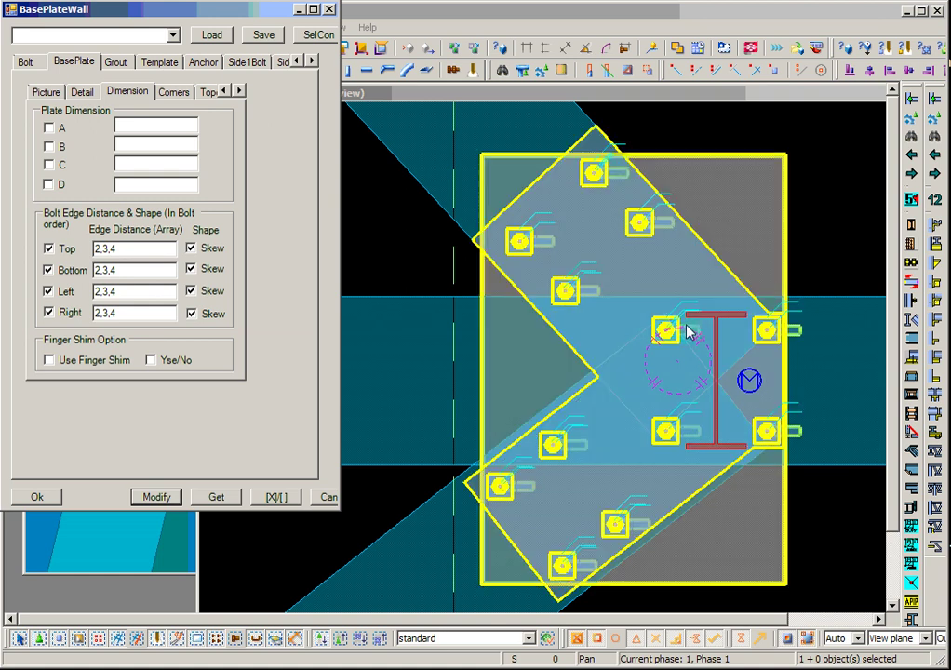
scroll(575, 242, "up", 2)
scroll(600, 296, "down", 2)
scroll(600, 296, "down", 2)
scroll(594, 386, "up", 2)
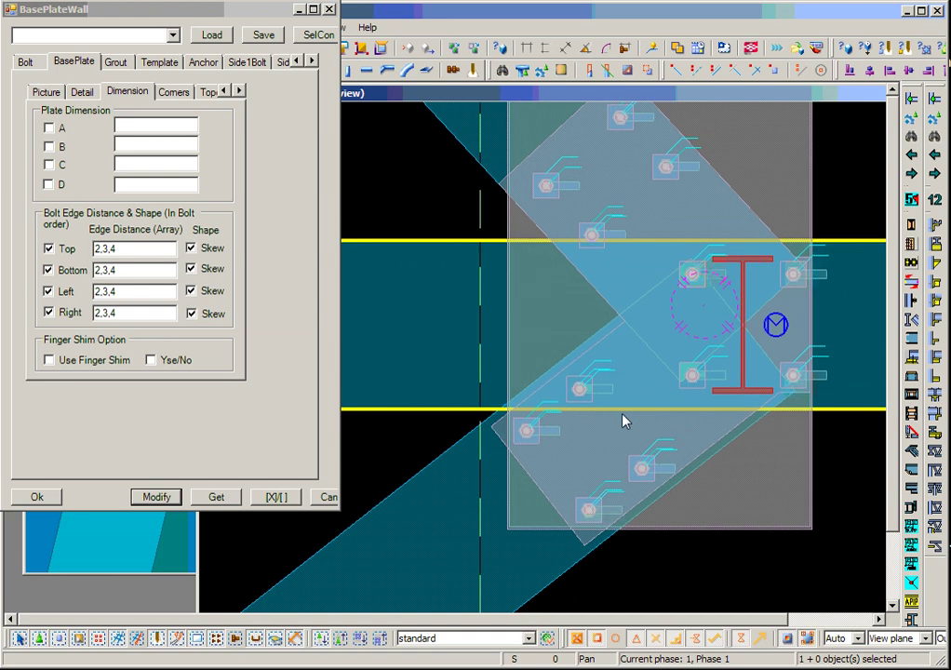
scroll(624, 421, "down", 2)
scroll(639, 397, "up", 1)
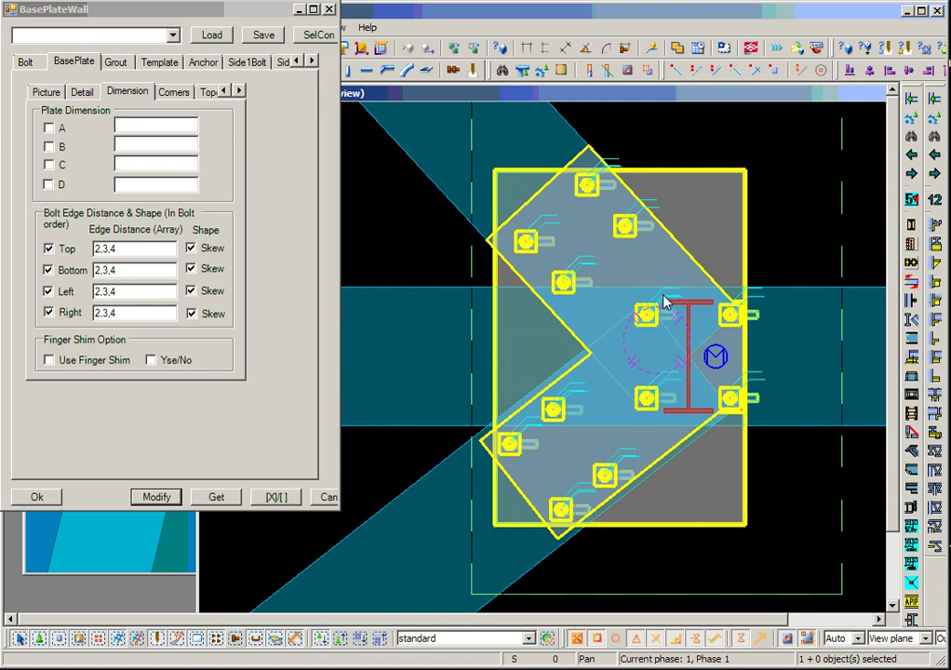
Step: On the Grout tab, enable Shape For Bolts and open its Dimension page
left_click(110, 60)
left_click(82, 92)
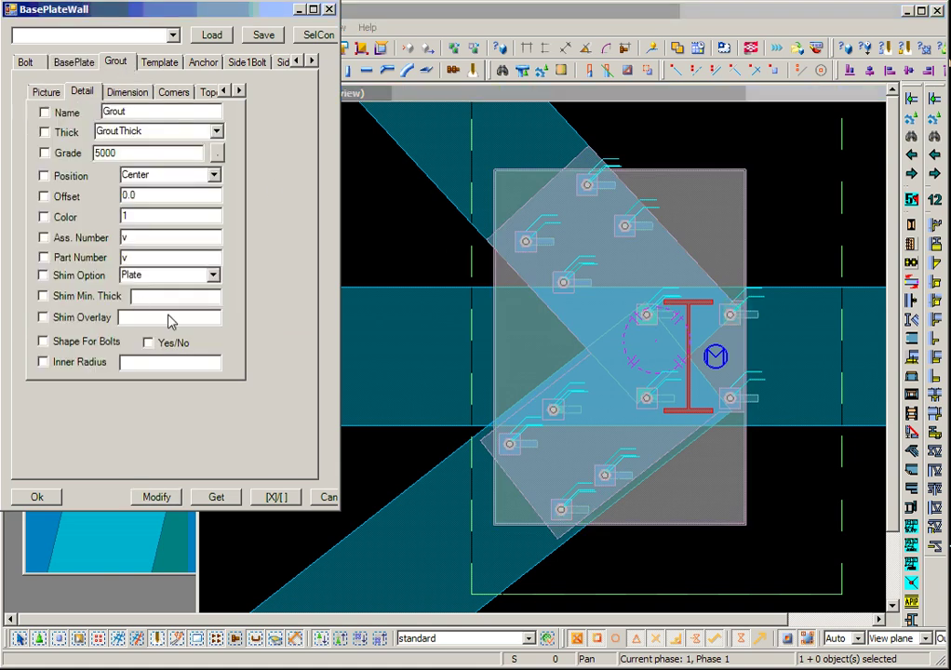
left_click(148, 343)
left_click(128, 92)
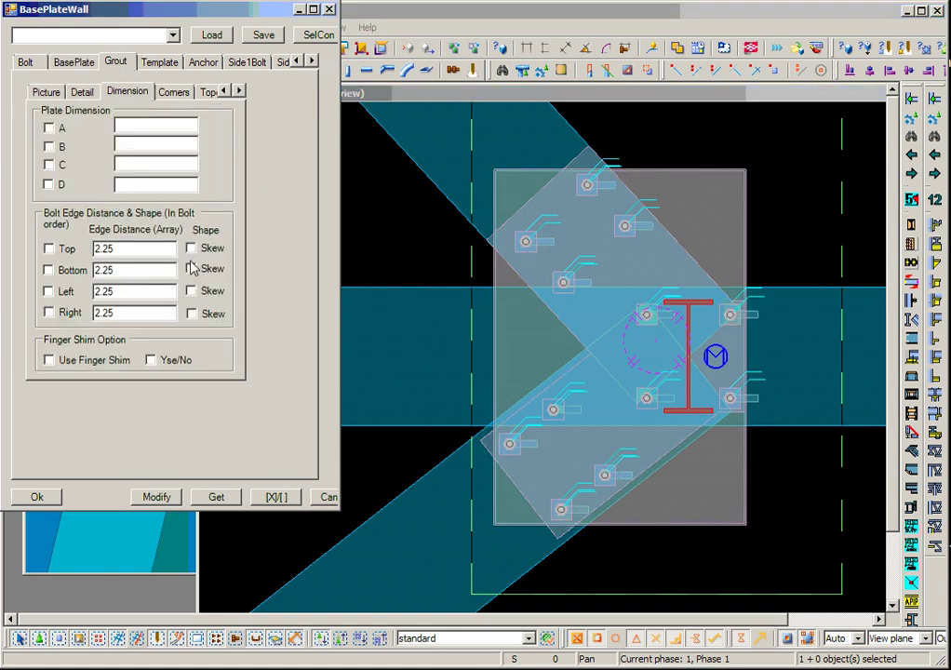
Step: Skew the top, bottom, left and right grout edges
left_click(191, 248)
left_click(191, 268)
left_click(198, 296)
left_click(198, 314)
Step: On the Template tab, check Shape For Bolts, skew all four edges, and apply with Modify
left_click(160, 61)
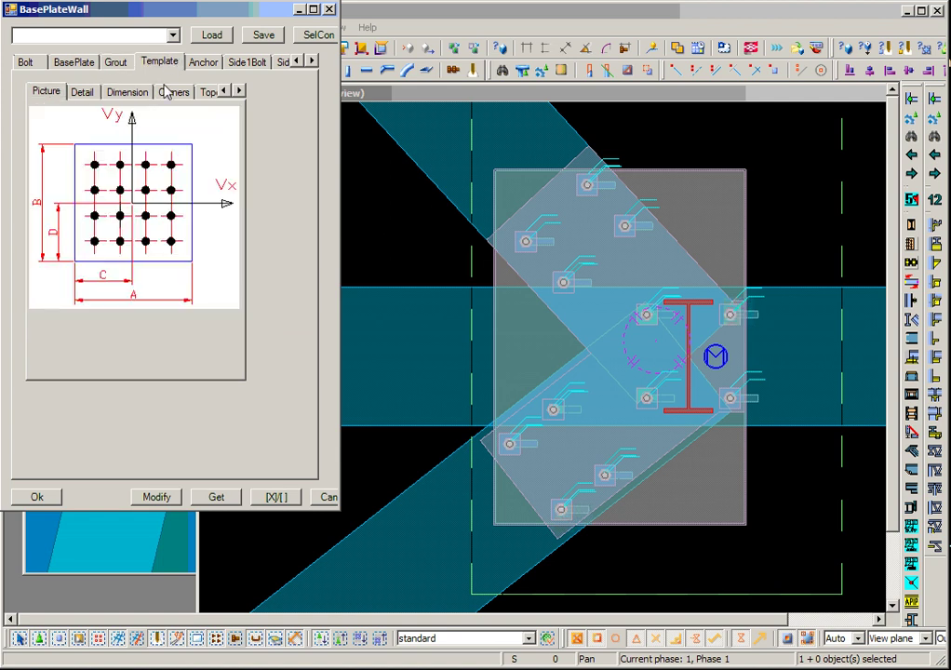
left_click(81, 90)
left_click(148, 343)
left_click(127, 93)
left_click(191, 249)
left_click(192, 269)
left_click(191, 291)
left_click(192, 313)
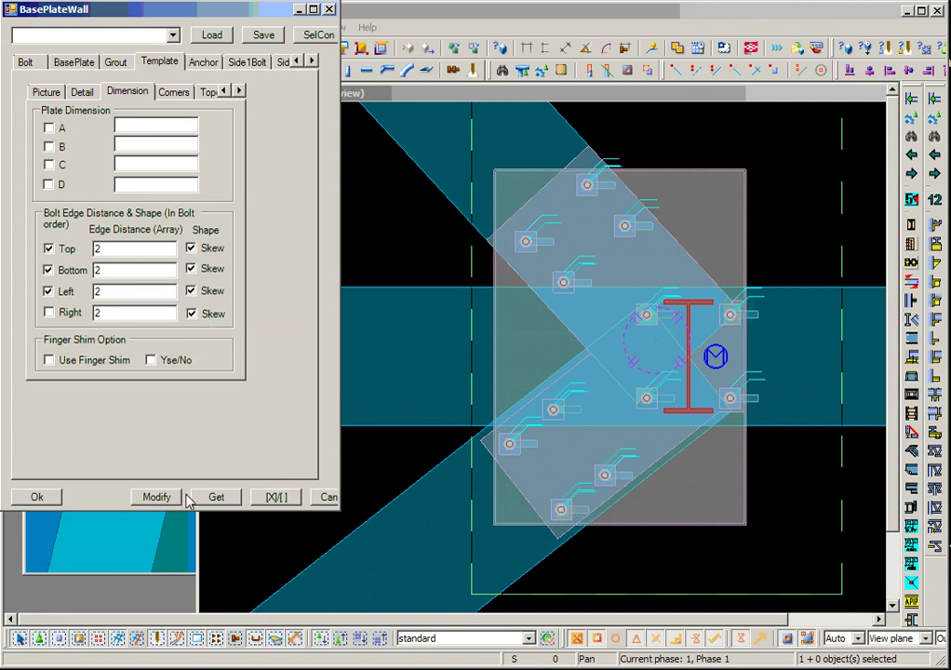
left_click(156, 496)
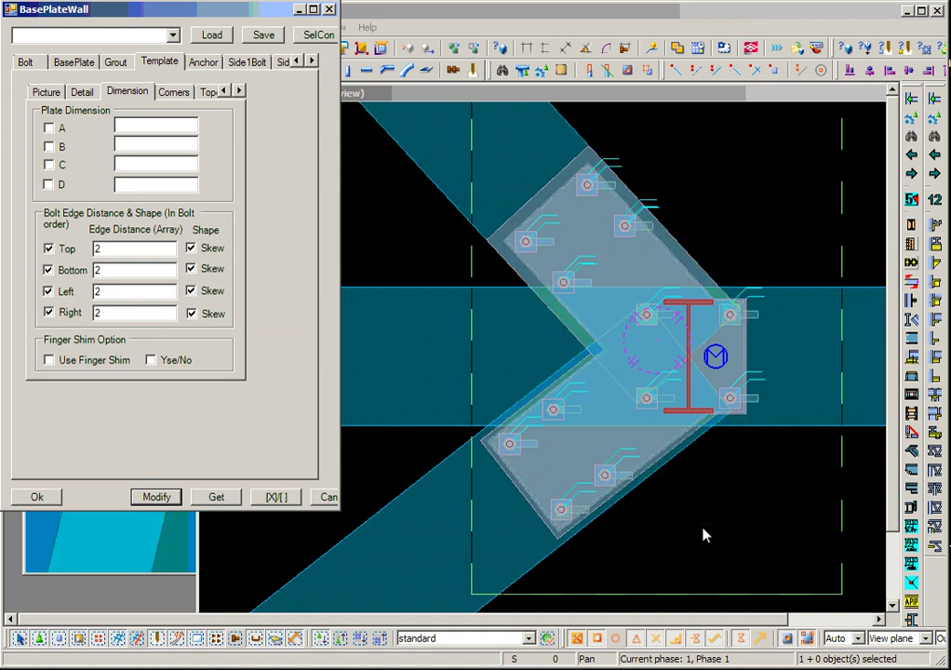
scroll(702, 536, "down", 3)
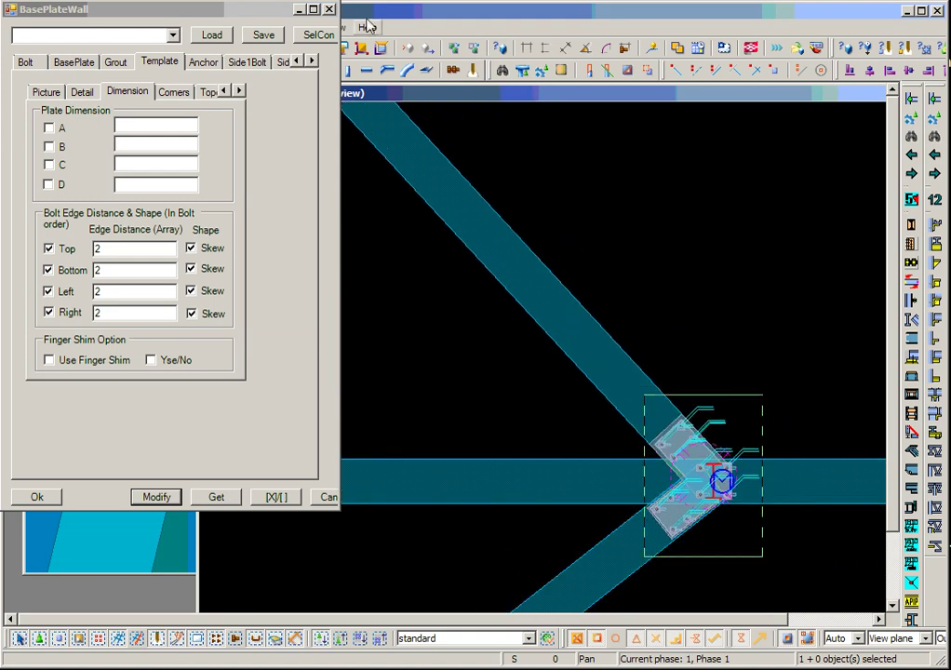
Step: Move the dialog aside and hide the first beam and the brace in View 2
left_click_drag(233, 11, 788, 47)
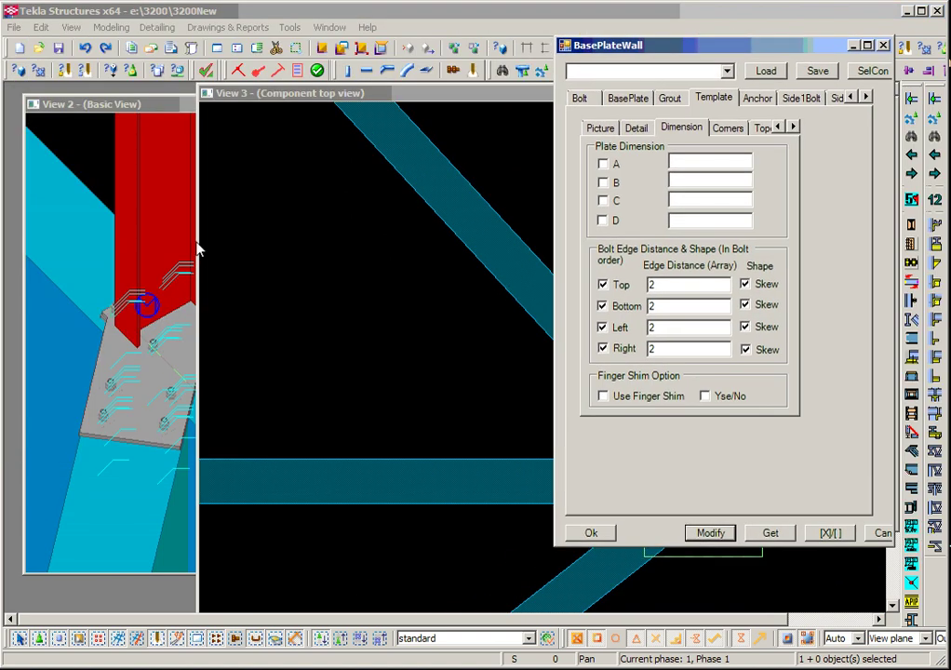
left_click(155, 109)
middle_click_drag(291, 444, 380, 458, "ctrl")
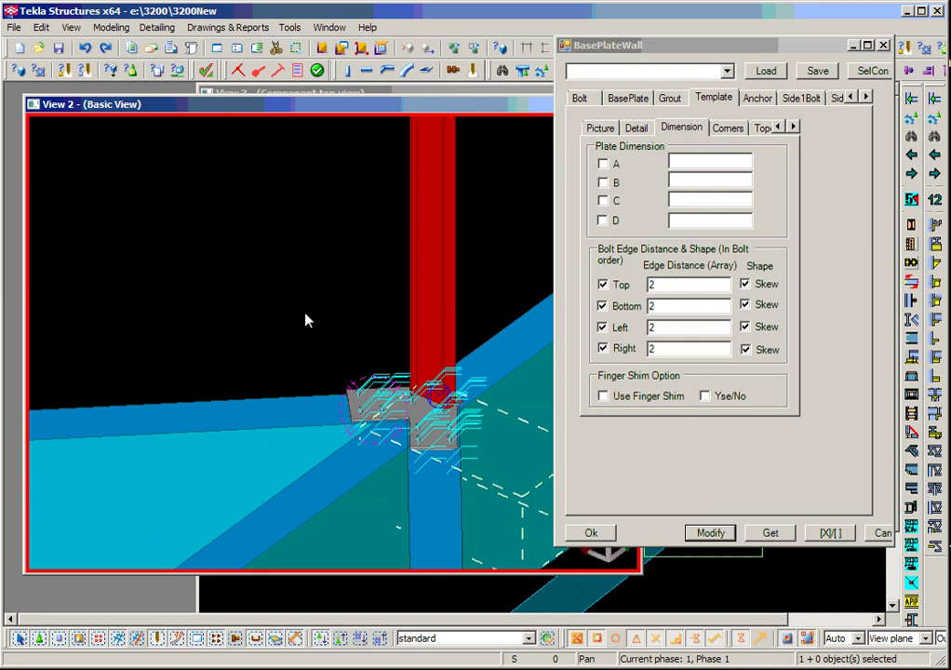
middle_click_drag(308, 318, 295, 361, "ctrl")
right_click(292, 359)
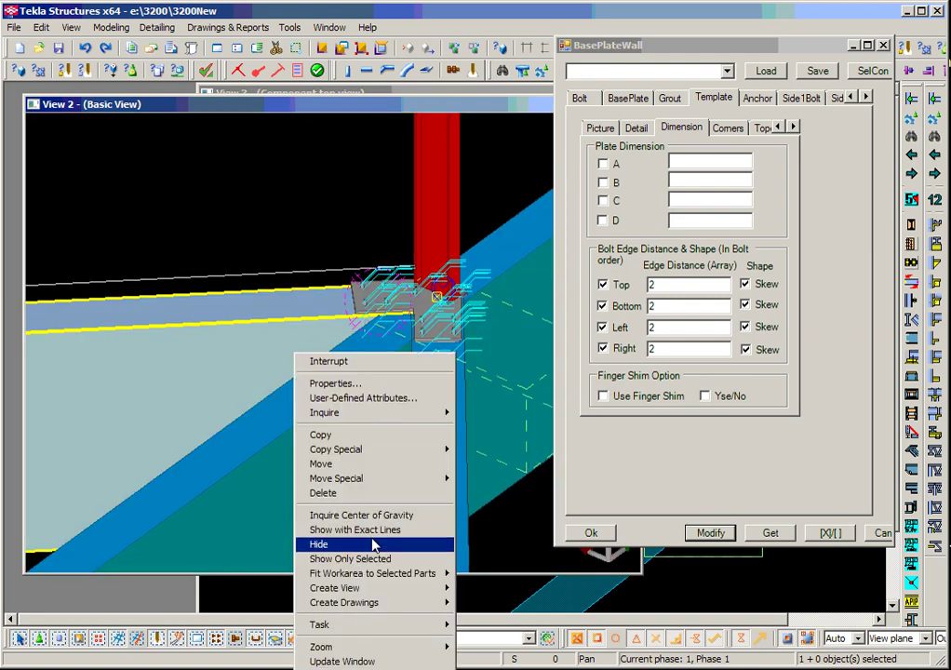
left_click(330, 544)
right_click(434, 454)
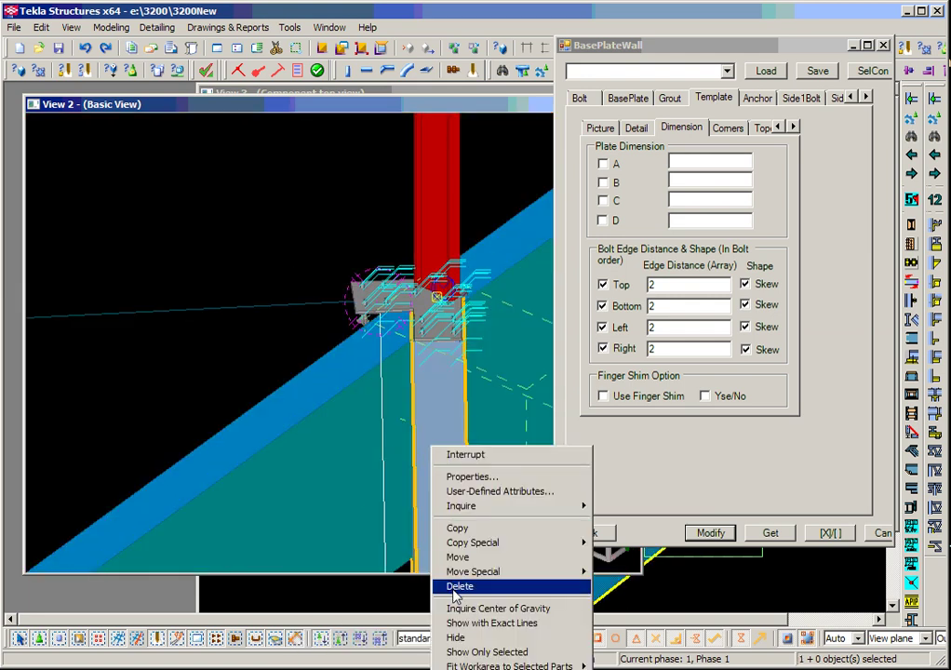
left_click(469, 640)
Step: Hide the remaining beam and zoom into a perspective view of the base plate
middle_click_drag(422, 416, 334, 404)
middle_click_drag(405, 453, 317, 467, "ctrl")
left_click(485, 452)
right_click(485, 452)
left_click(531, 575)
scroll(418, 390, "up", 3)
scroll(449, 370, "up", 1)
middle_click_drag(449, 369, 233, 337, "ctrl")
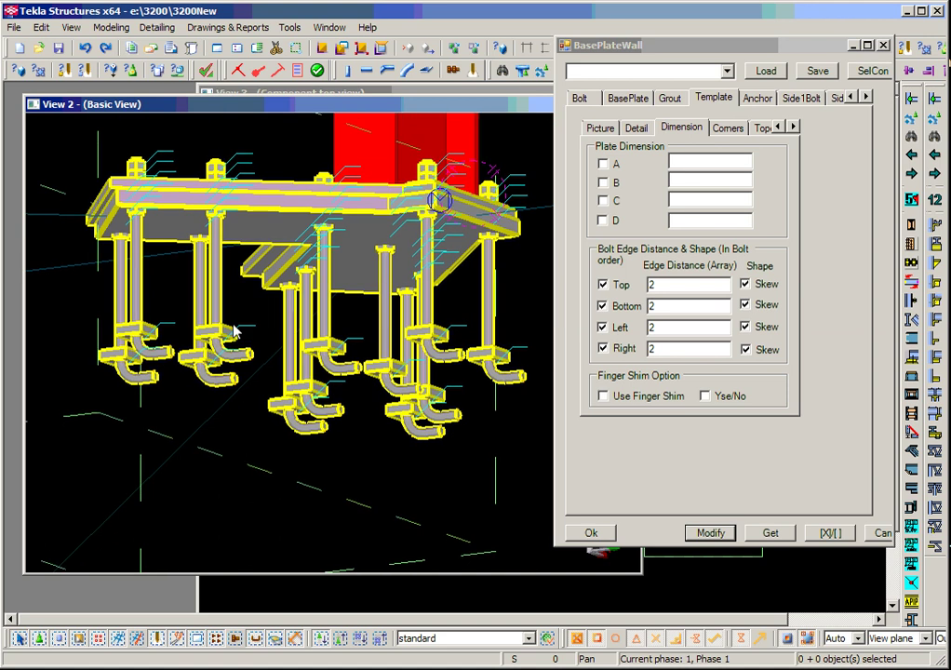
Step: Select the base plate connection in View 2 and show its Anchor page (rod length 20, diameter 1)
scroll(230, 333, "up", 3)
scroll(230, 333, "down", 1)
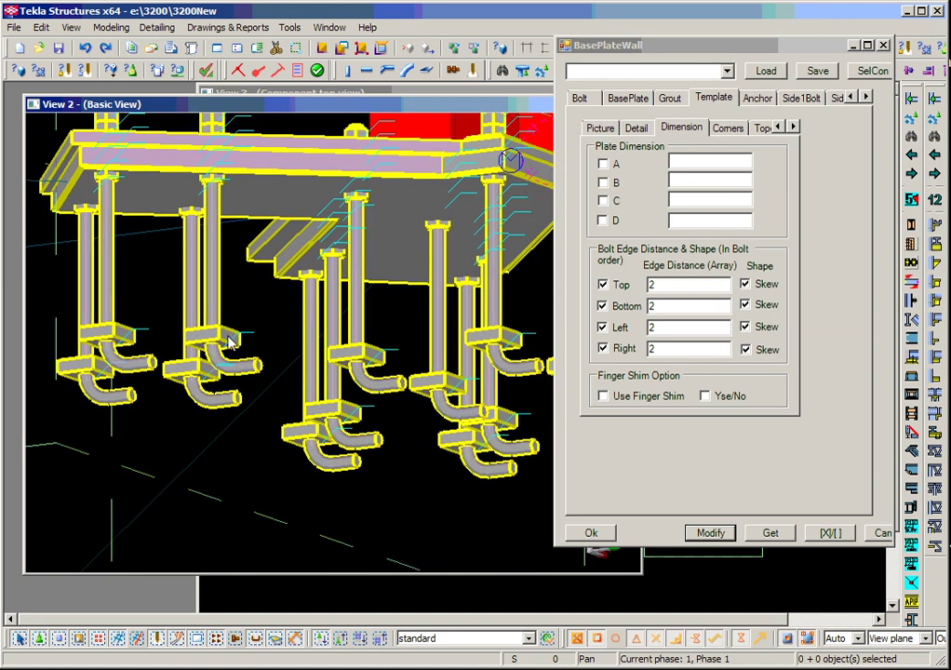
middle_click_drag(229, 334, 400, 365)
left_click(379, 371)
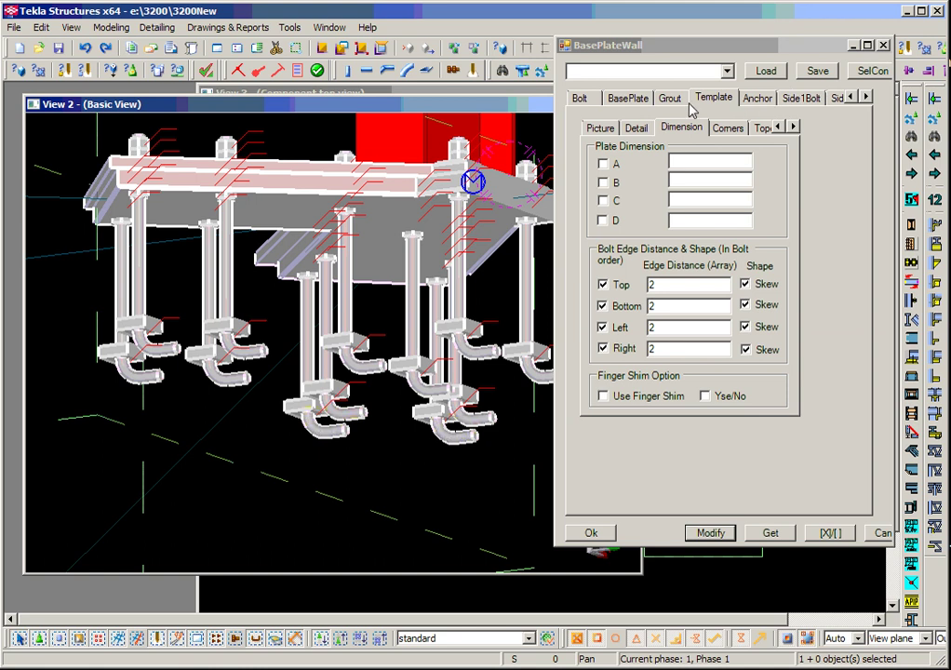
left_click(757, 98)
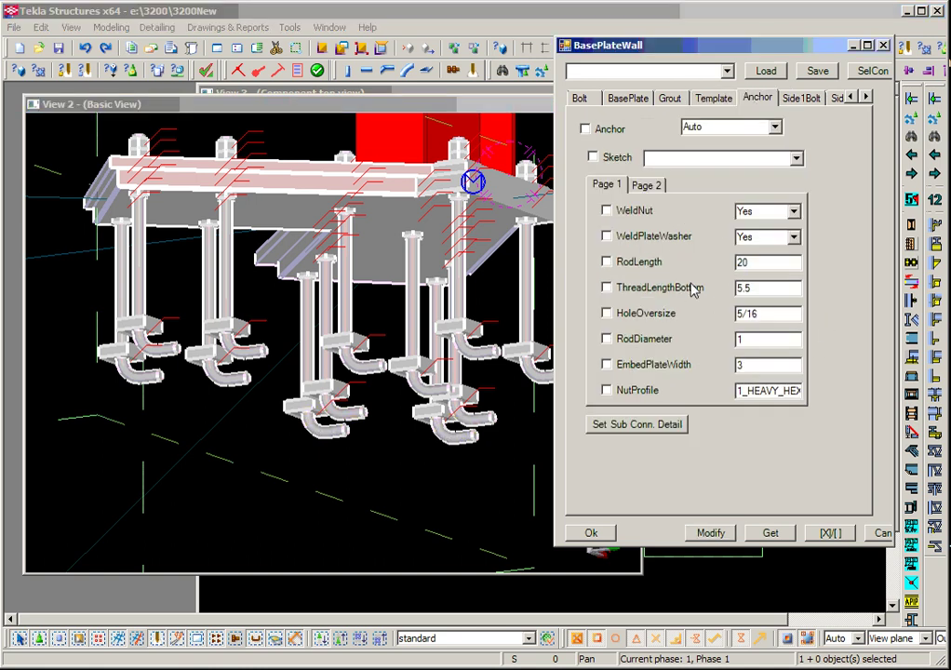
double_click(747, 367)
left_click(654, 186)
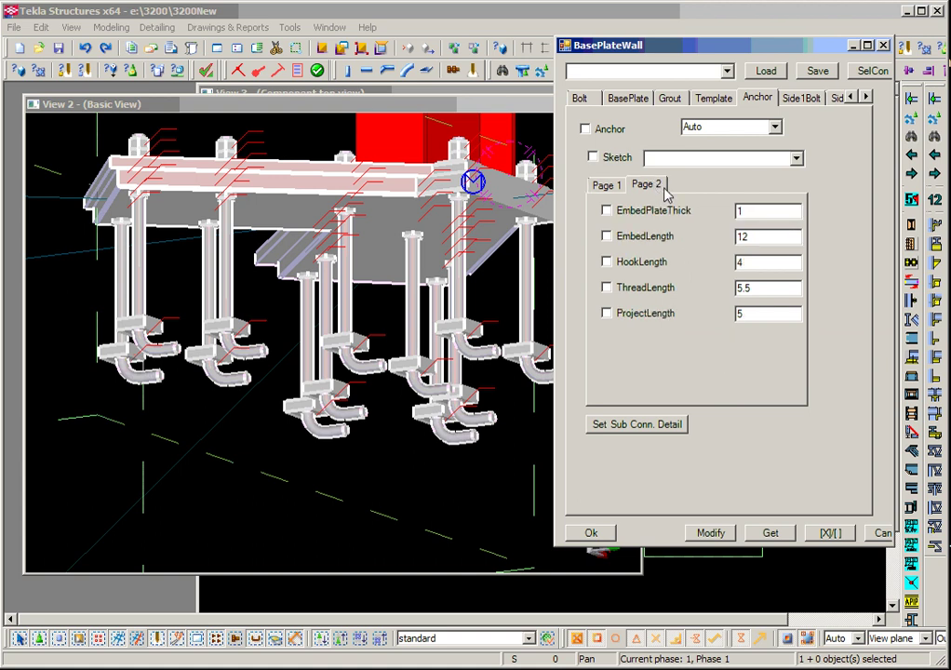
double_click(768, 213)
type("0")
left_click(712, 533)
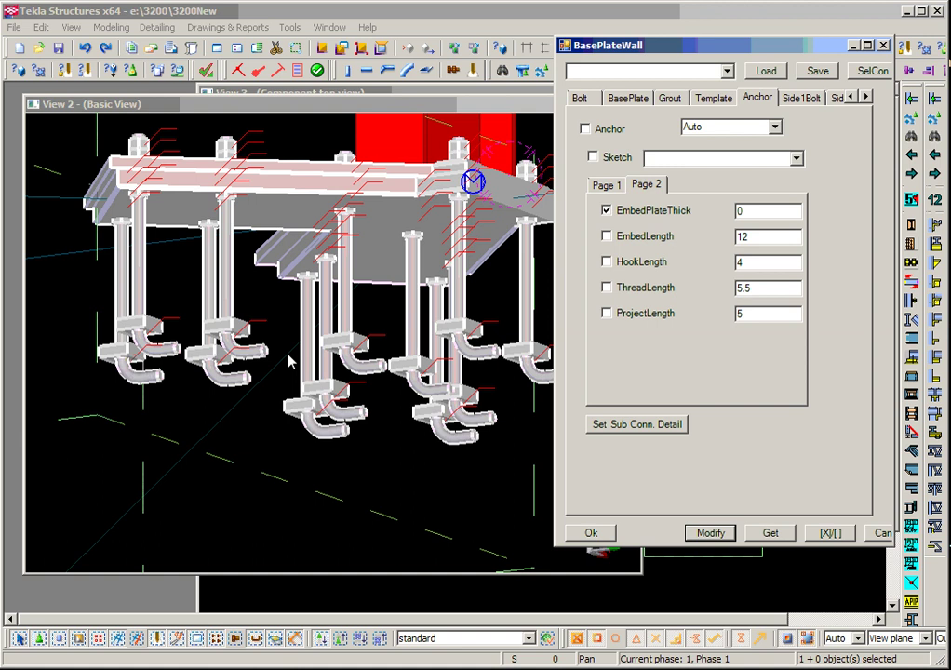
scroll(412, 390, "down", 2)
middle_click_drag(412, 390, 310, 455, "ctrl")
middle_click_drag(311, 429, 328, 400, "ctrl")
right_click(327, 400)
scroll(330, 402, "up", 4)
left_click(262, 388)
middle_click_drag(261, 388, 279, 400, "ctrl")
left_click(866, 97)
left_click(866, 97)
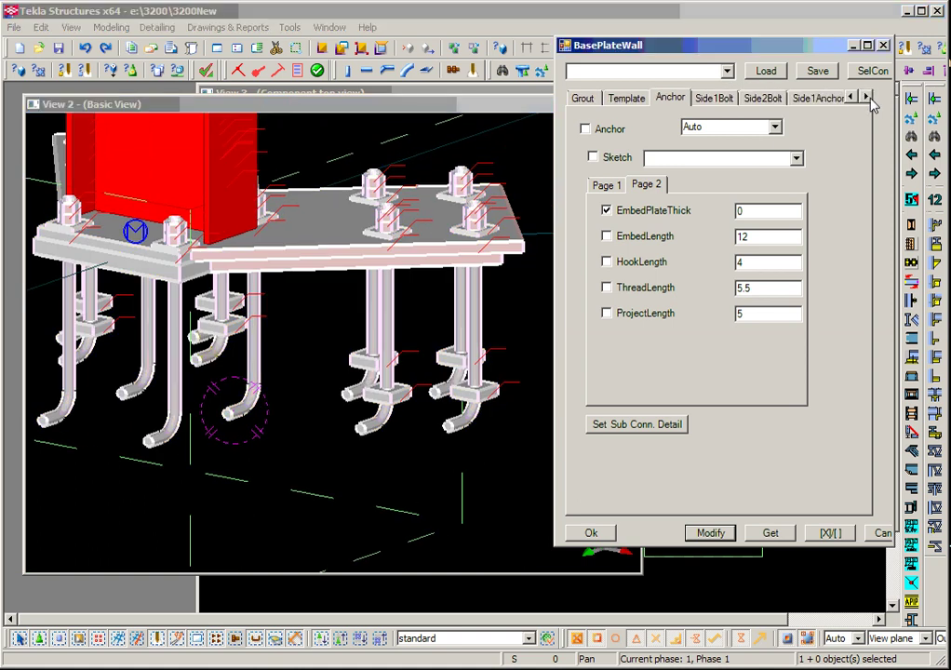
Step: Set the Side1Anchor sketch to EmbedPlate and check all settings for applying
left_click(806, 104)
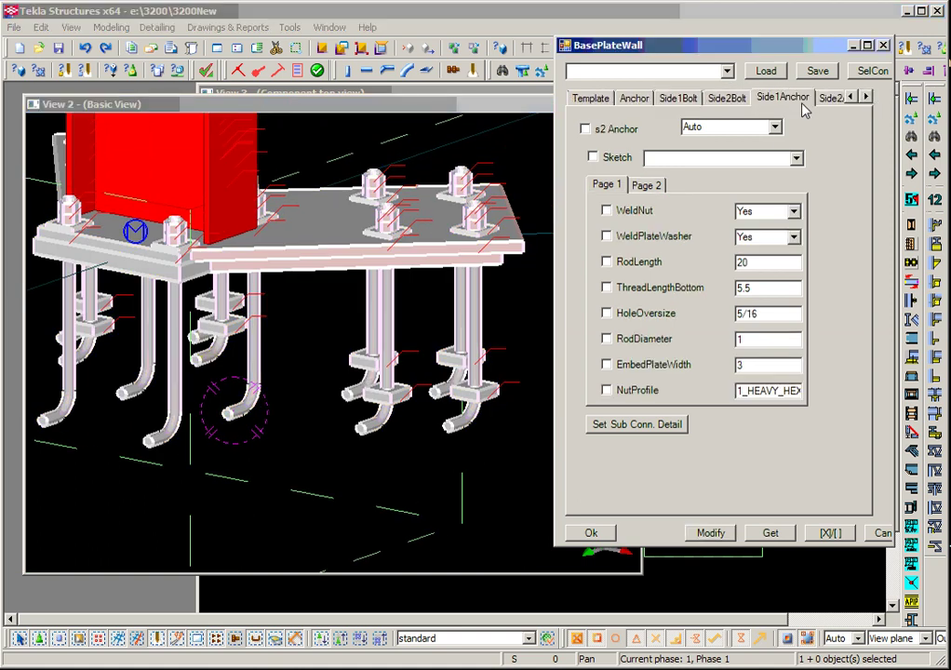
left_click(797, 158)
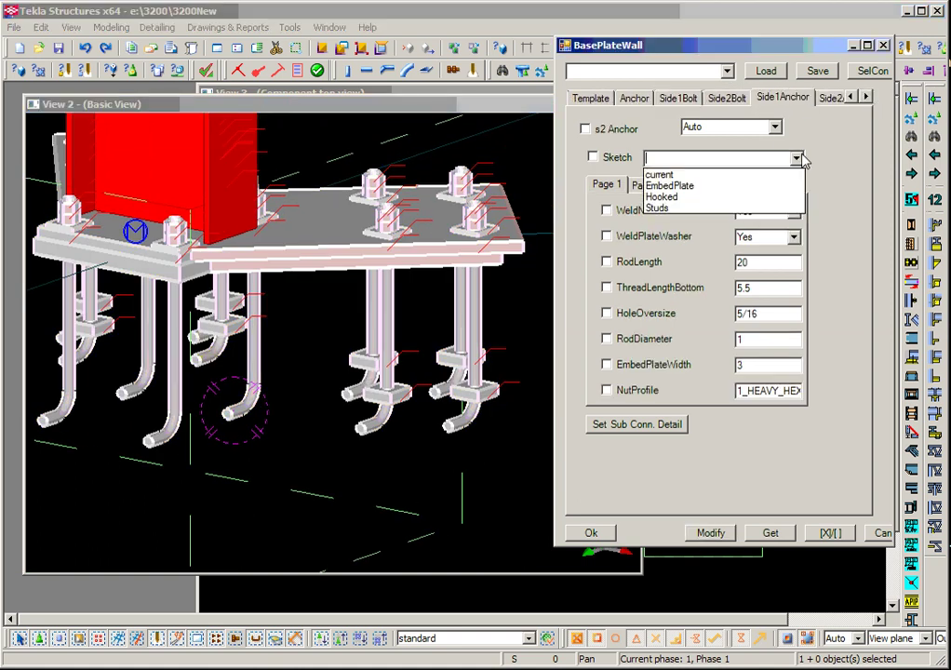
left_click(757, 187)
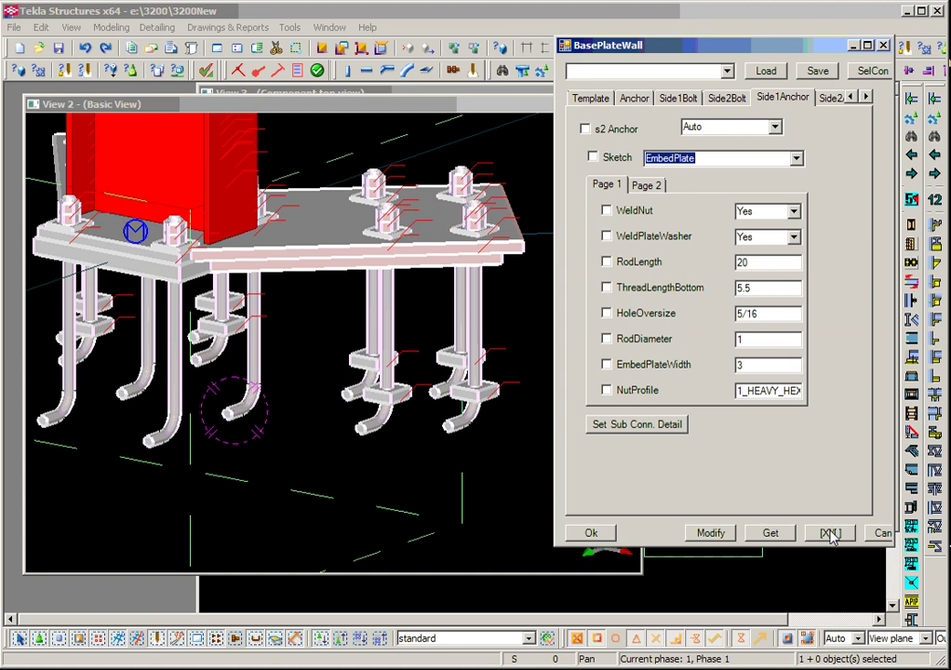
left_click(710, 533)
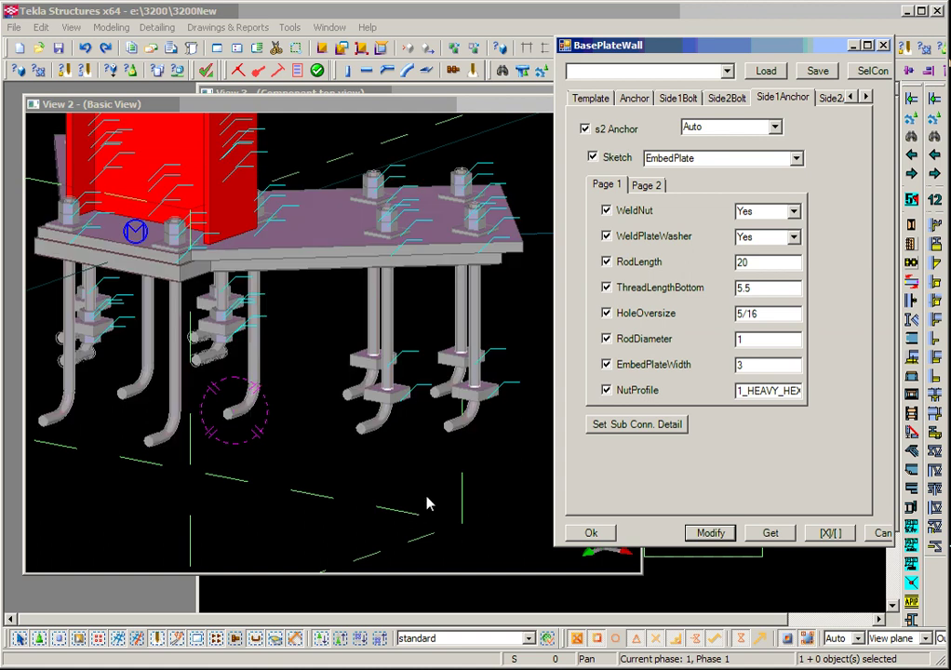
scroll(434, 461, "down", 2)
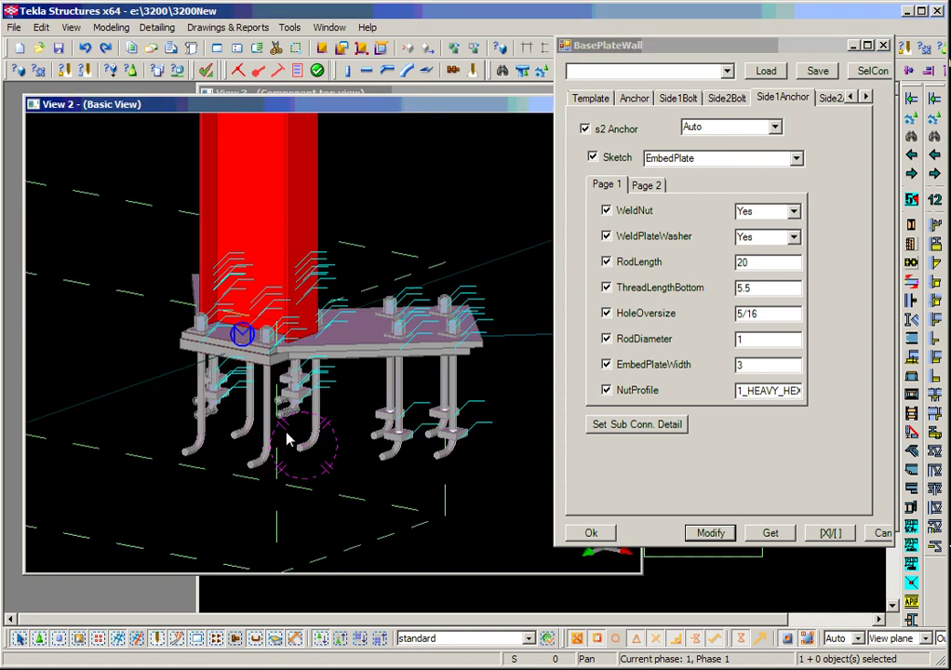
scroll(289, 439, "up", 2)
middle_click_drag(288, 440, 350, 366, "ctrl")
right_click(350, 366)
left_click(368, 372)
scroll(328, 368, "up", 5)
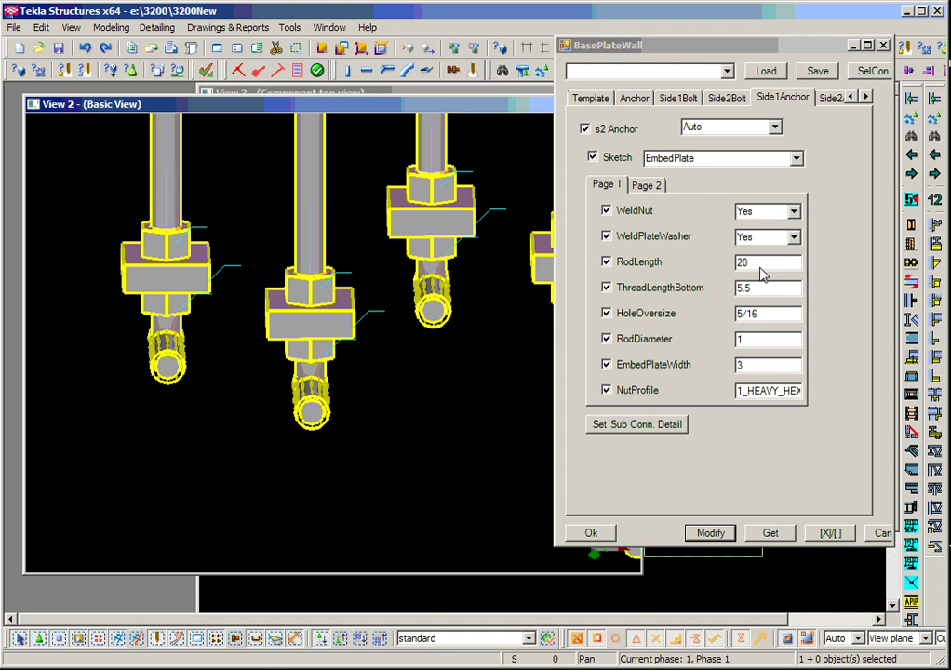
Step: Set HookLength to 0 on Page 2 and apply with Modify to rebuild the anchors
left_click(651, 187)
double_click(741, 264)
type("0")
left_click(723, 533)
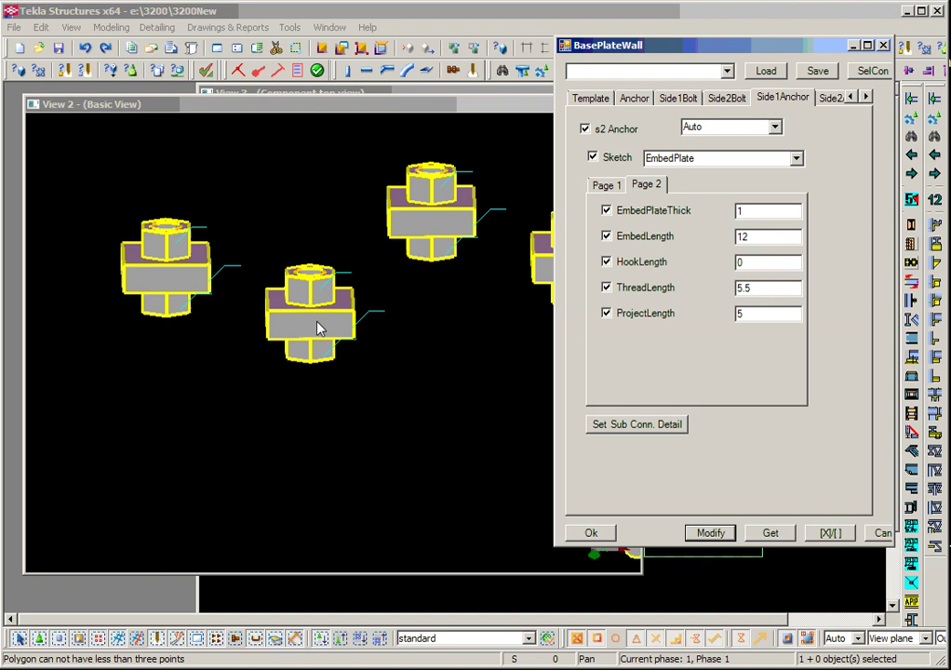
left_click(712, 533)
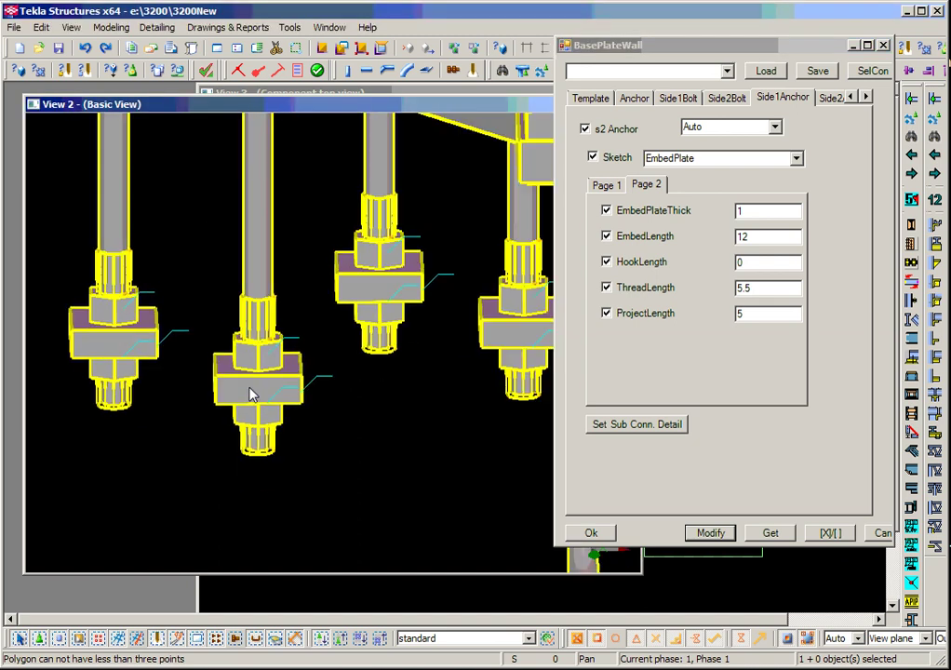
scroll(251, 395, "up", 2)
scroll(255, 395, "down", 2)
Step: Orbit and zoom to inspect the straight embed-plate anchor rods from below
middle_click_drag(174, 410, 323, 389, "ctrl")
scroll(282, 397, "down", 2)
scroll(282, 398, "up", 1)
scroll(284, 398, "down", 2)
scroll(282, 398, "up", 4)
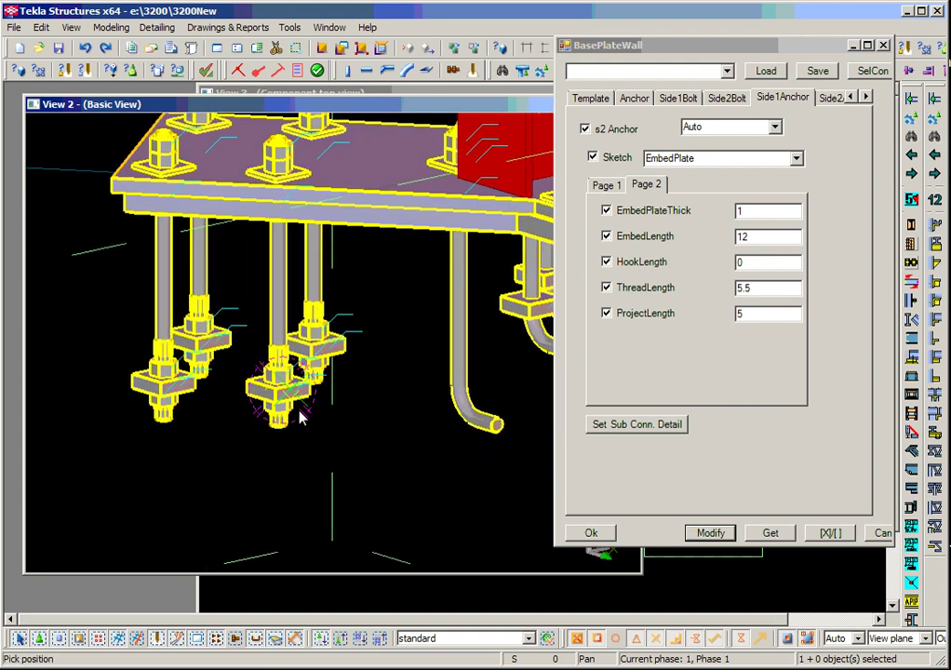
mouse_move(327, 420)
middle_mouse_down("ctrl")
mouse_move(333, 398)
mouse_move(356, 413)
mouse_move(335, 413)
mouse_move(336, 422)
middle_mouse_up("ctrl")
scroll(335, 422, "down", 3)
scroll(362, 374, "up", 4)
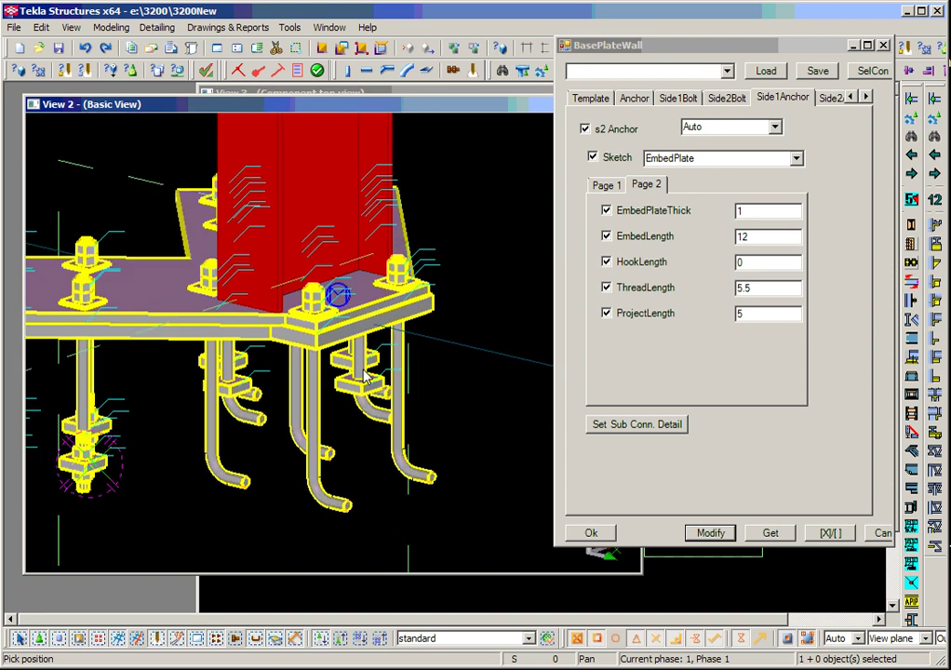
middle_click_drag(363, 374, 226, 420, "ctrl")
scroll(286, 403, "up", 3)
Step: Set the Side2Anchor sketch to Studs with EmbedPlateThick 0 and apply with Modify
left_click(830, 99)
left_click(796, 159)
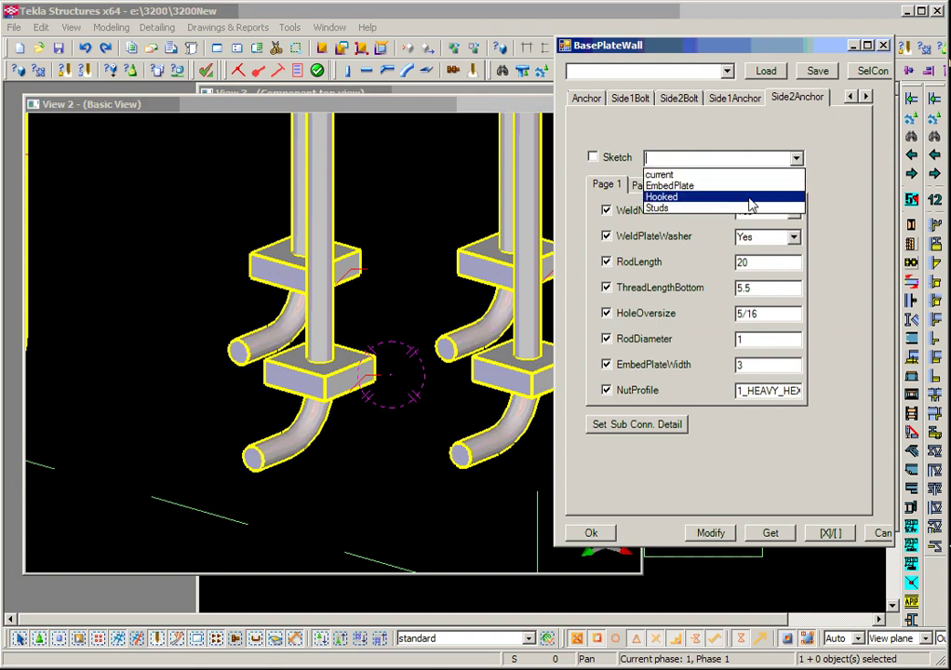
left_click(745, 208)
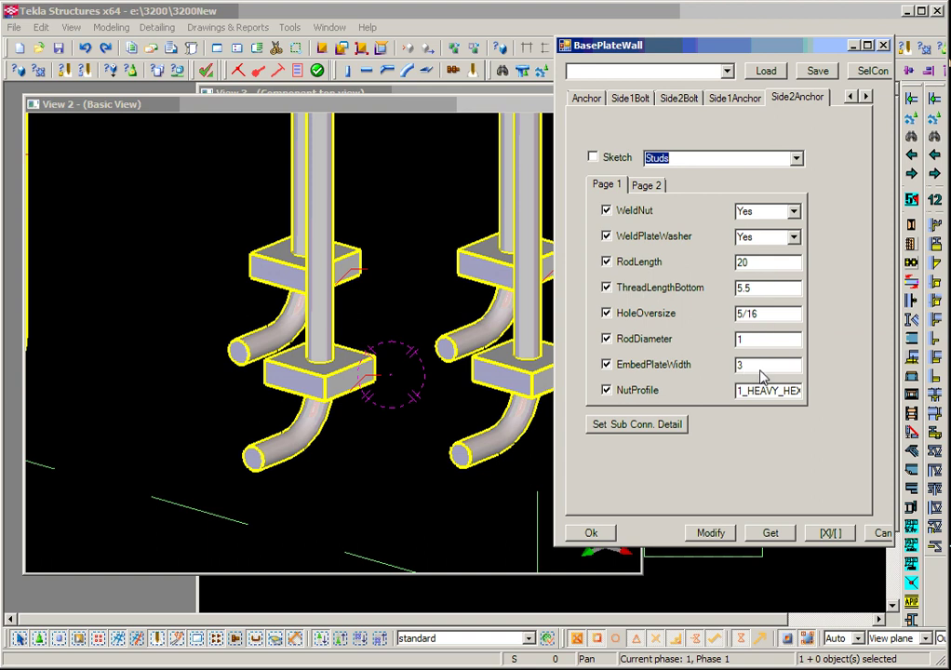
left_click(654, 186)
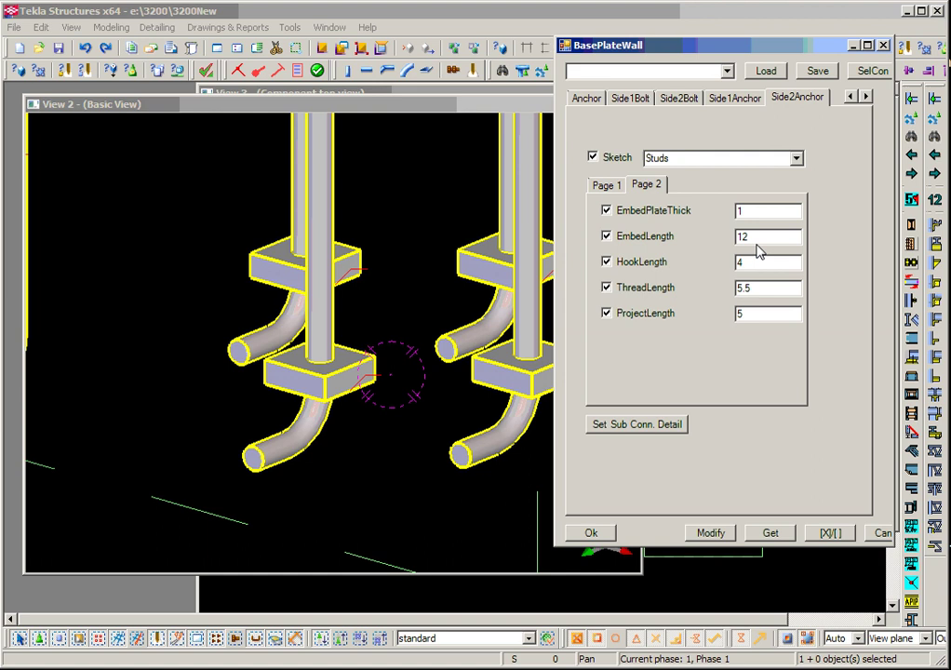
left_click_drag(764, 241, 731, 237)
double_click(768, 214)
type("0")
left_click(705, 532)
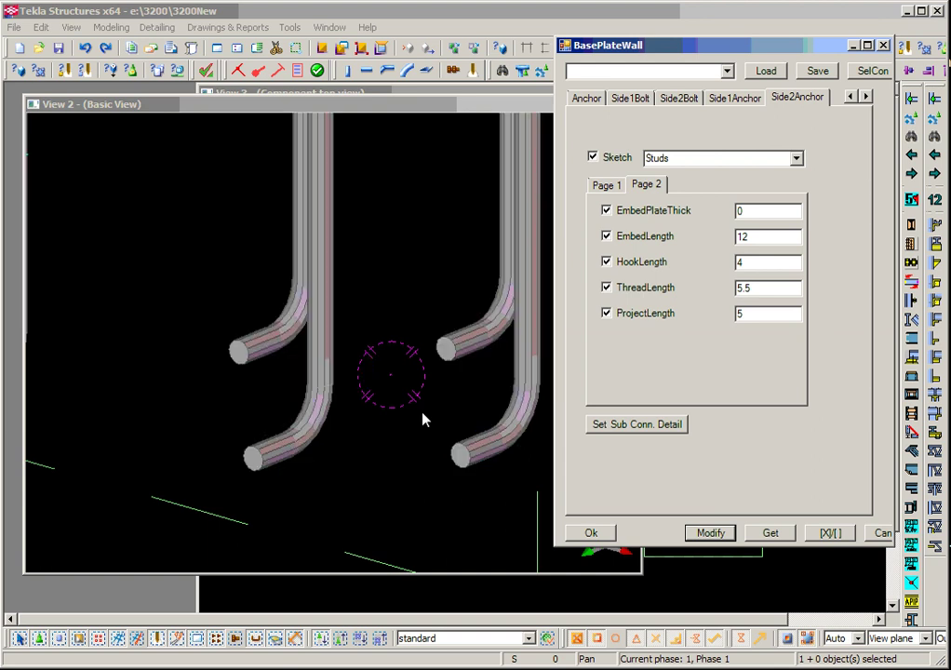
scroll(393, 371, "down", 3)
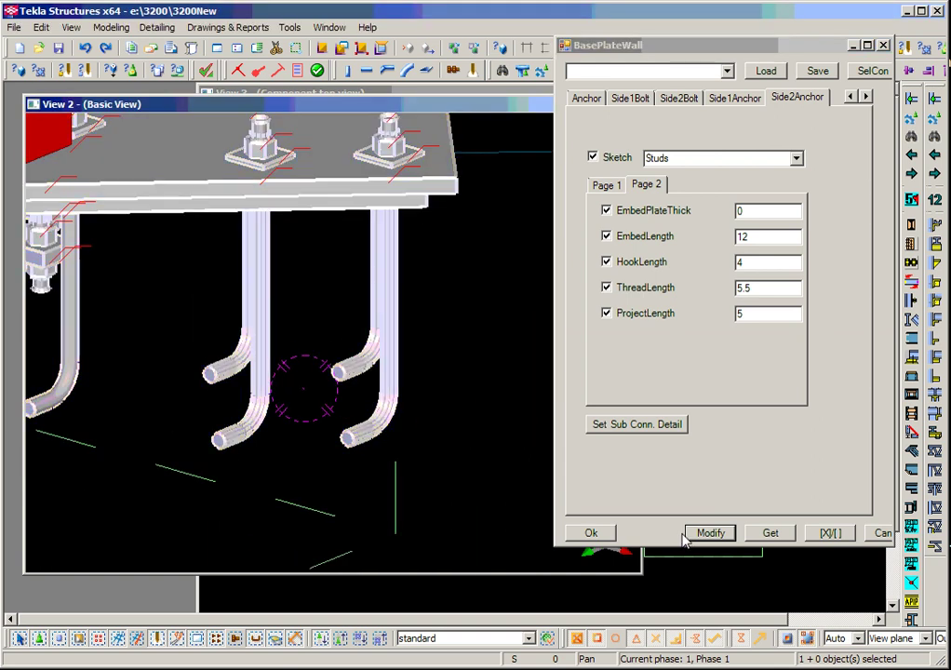
left_click(711, 534)
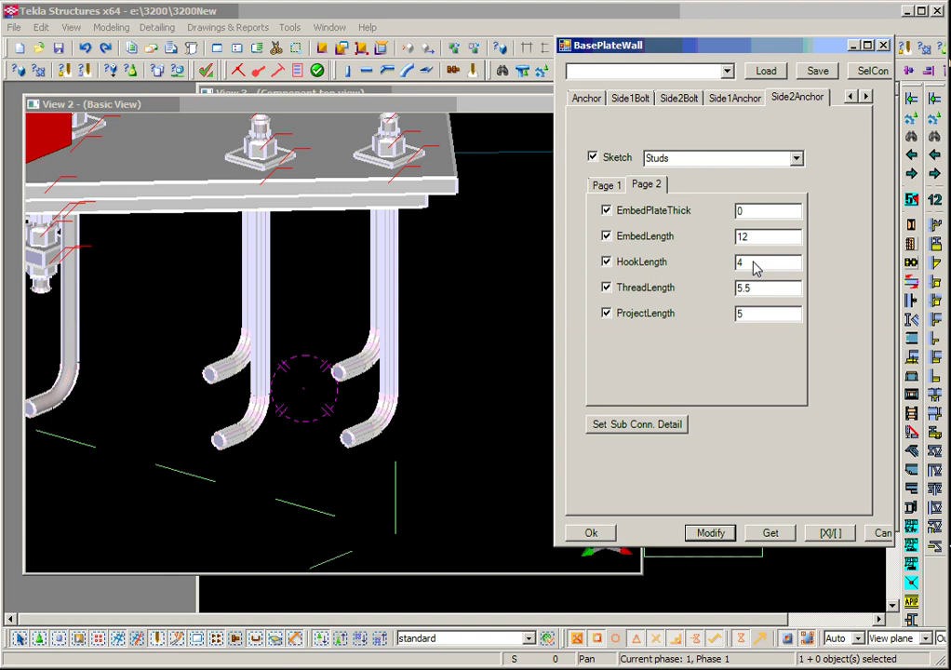
Step: Set the Side2Anchor HookLength to 0 and apply it to rebuild the anchors
double_click(763, 263)
type("0")
left_click(723, 533)
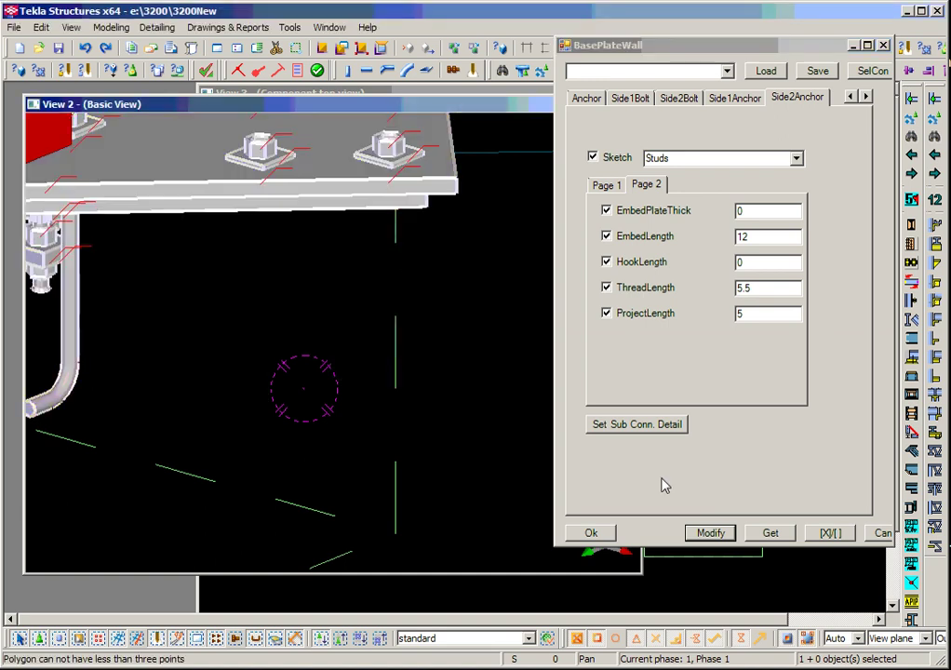
left_click(711, 534)
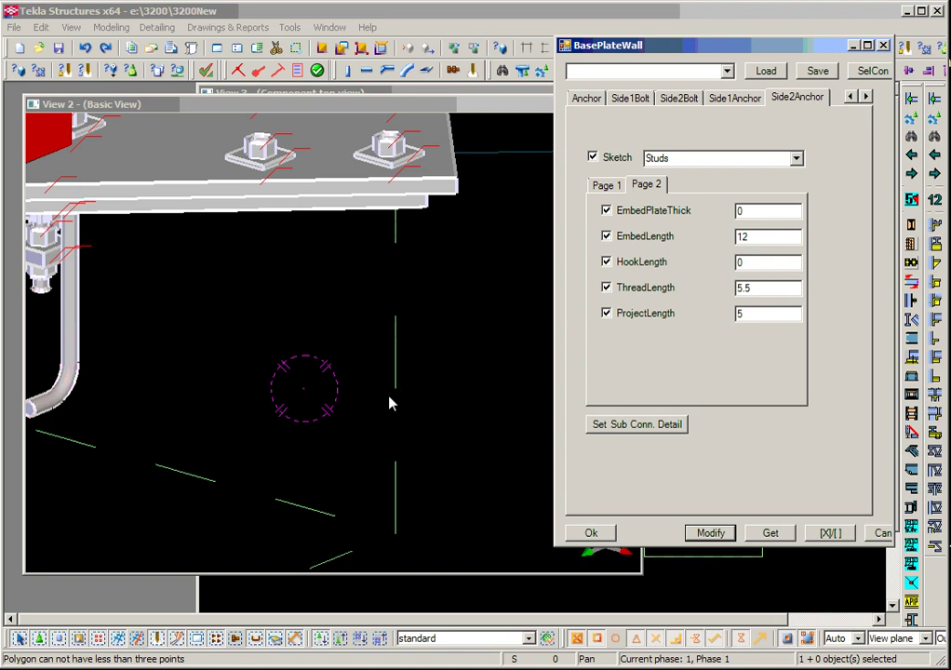
Step: Orbit and zoom around the plate to inspect the straight stud anchor rods
scroll(427, 315, "down", 3)
middle_click_drag(428, 314, 346, 321, "ctrl")
scroll(424, 346, "up", 2)
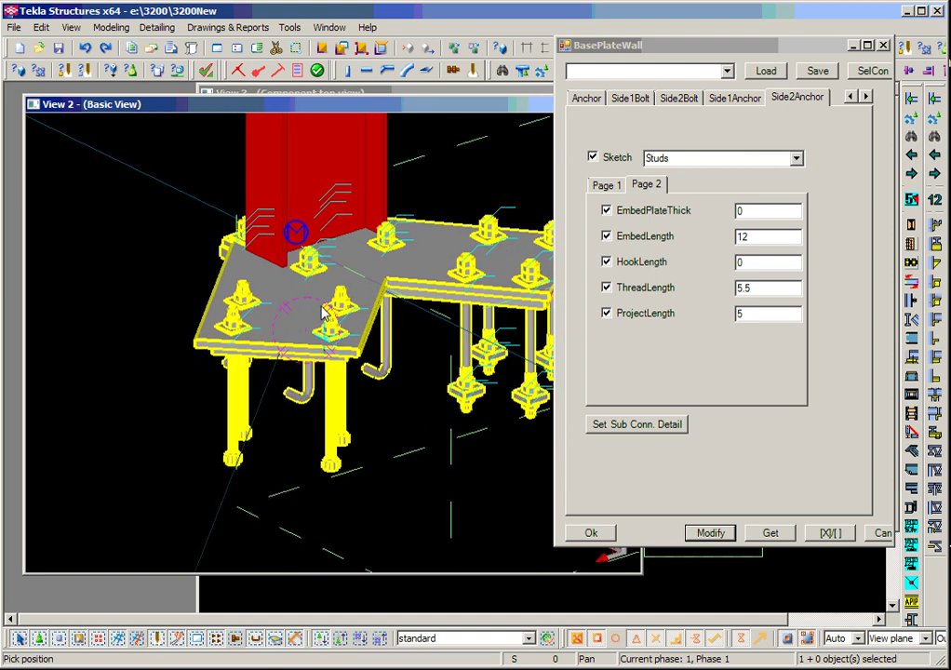
key("ctrl+Right")
key("ctrl+Right")
key("ctrl+Right")
right_click(369, 257)
key("Escape")
scroll(340, 320, "up", 2)
scroll(339, 320, "up", 5)
middle_click_drag(443, 397, 276, 492, "ctrl")
scroll(277, 333, "down", 2)
right_click(330, 385)
left_click(332, 384)
middle_click_drag(332, 385, 452, 325, "ctrl")
scroll(453, 350, "up", 3)
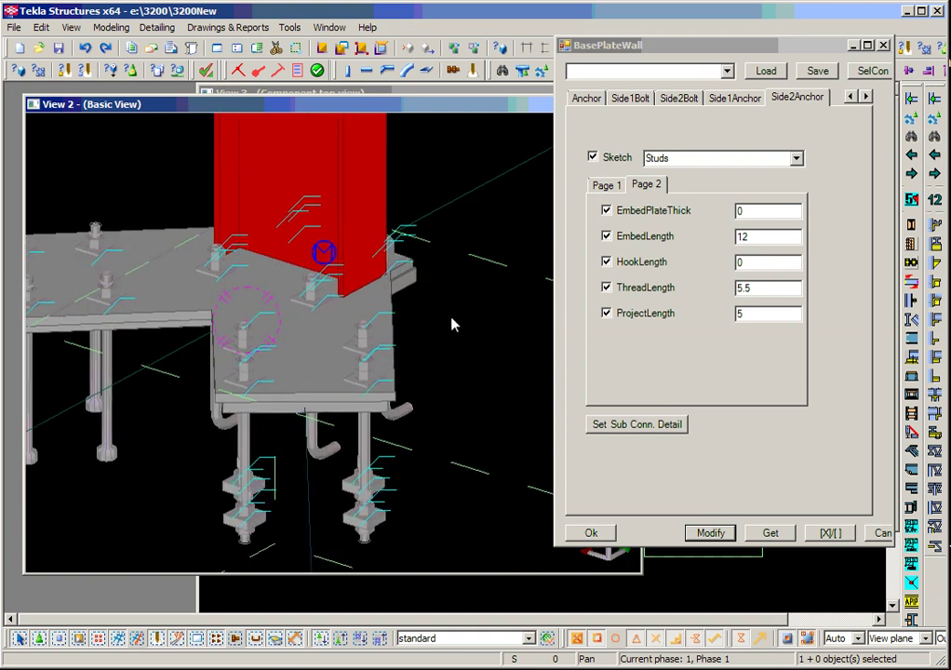
Step: On Side2Bolt, view the Bolt Position settings and browse the Slot (X,Y) options for AnchorHole
left_click(682, 98)
left_click(662, 129)
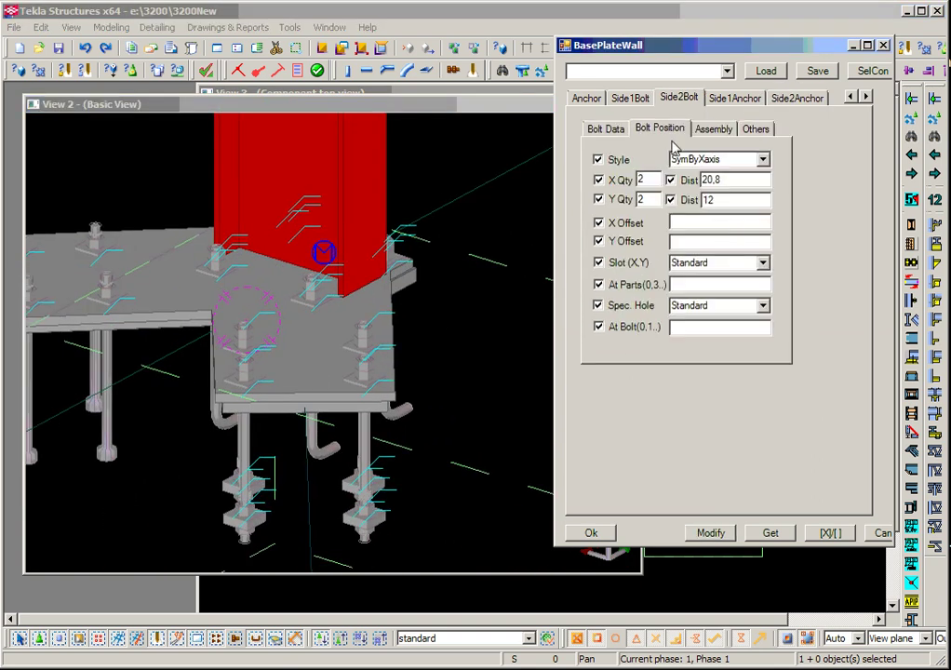
left_click(763, 264)
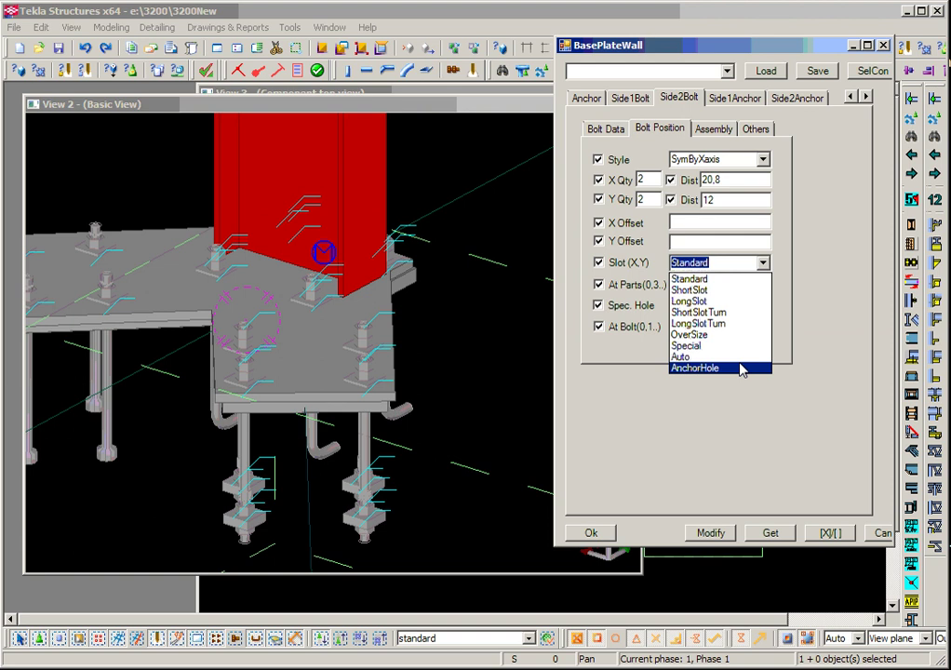
left_click(614, 128)
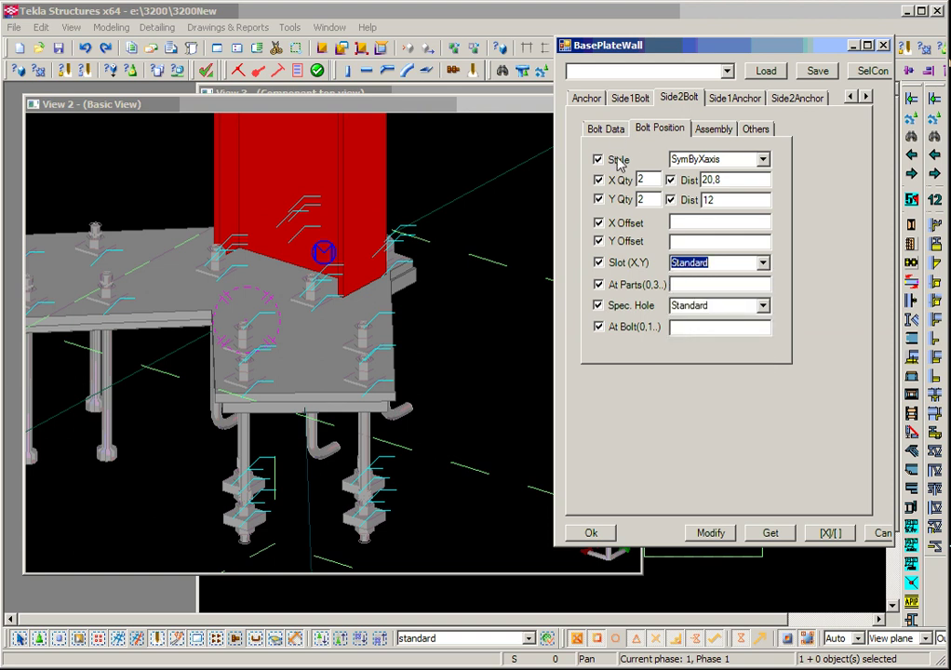
left_click(625, 131)
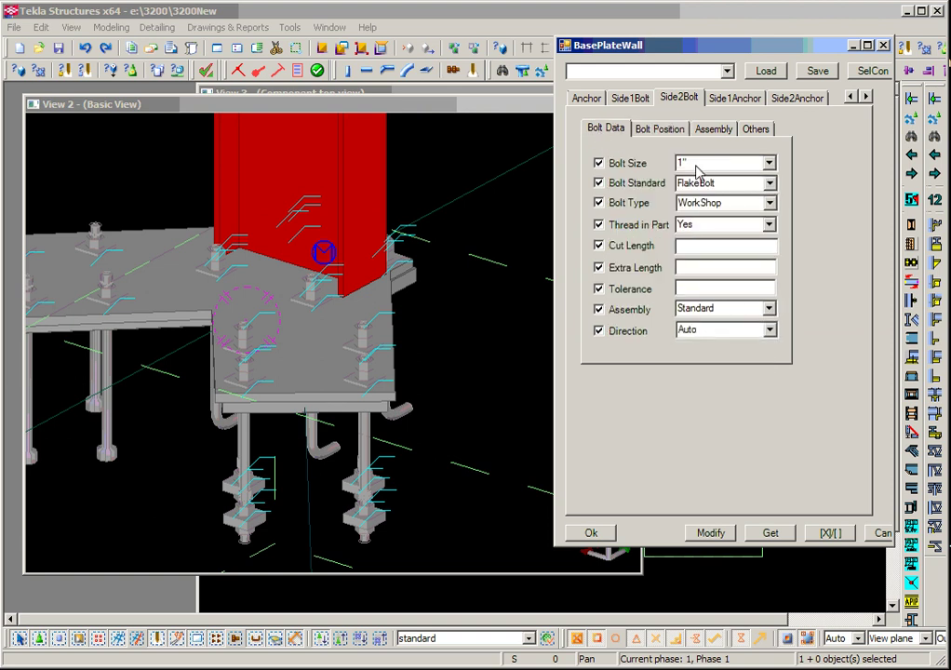
left_click(662, 130)
left_click(616, 130)
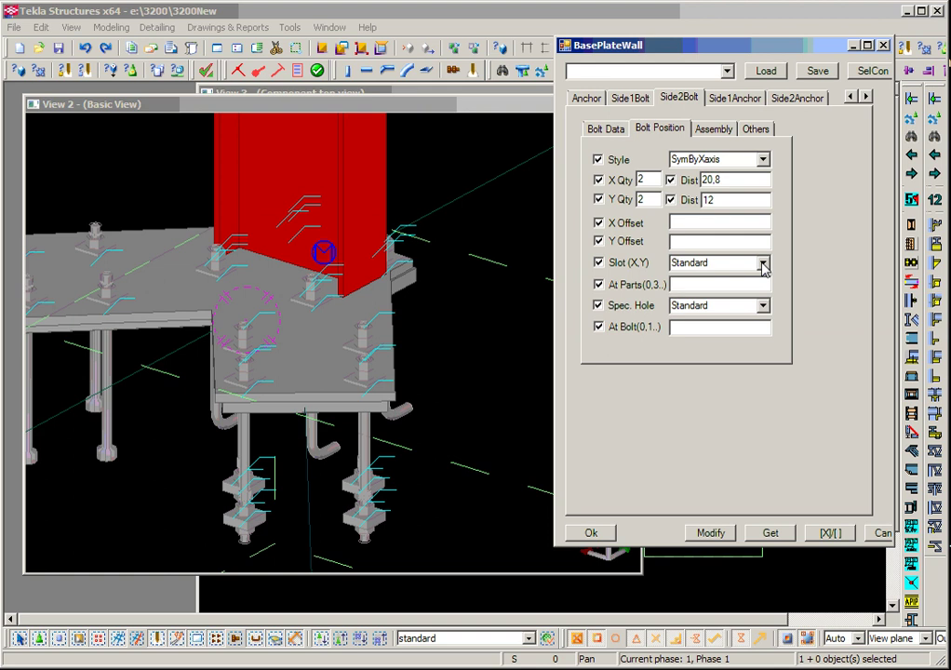
left_click(763, 265)
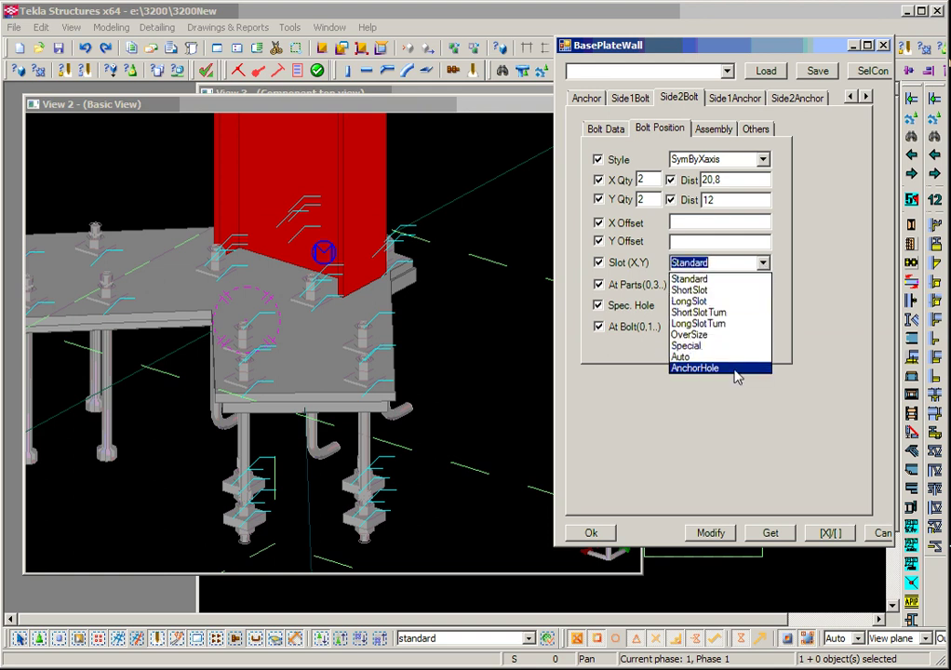